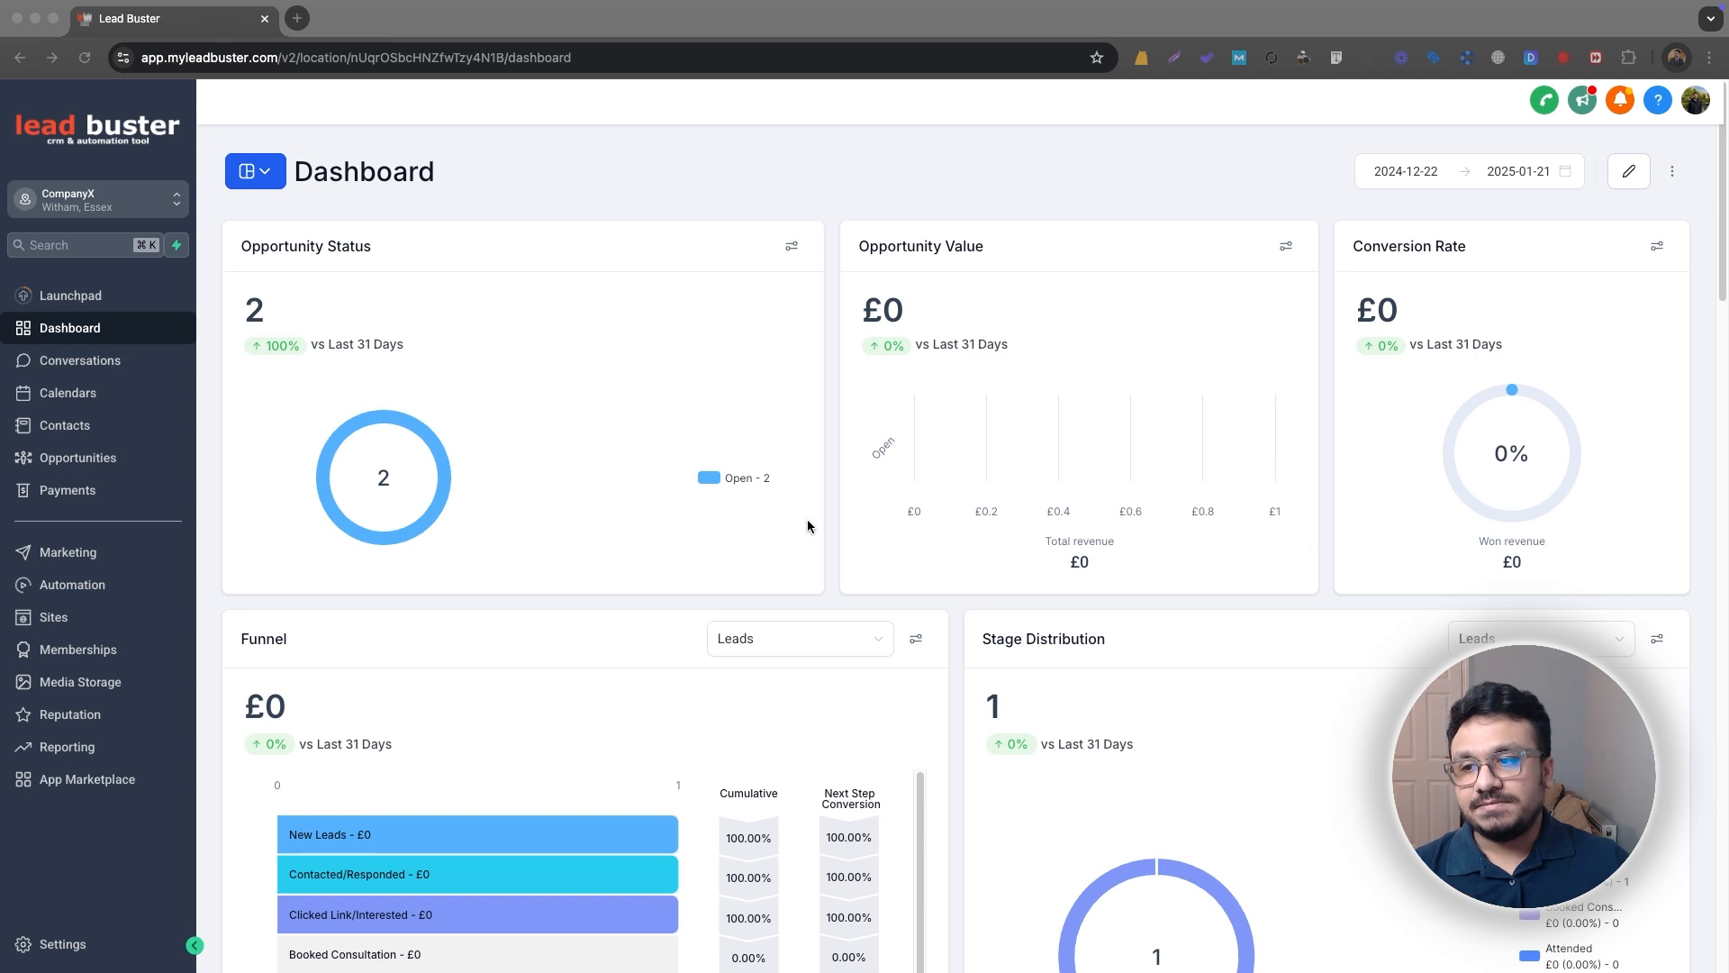
Step: Create a new automation workflow from scratch inside the Workflow Actions folder
{"action": "left_click", "coordinate": [72, 584]}
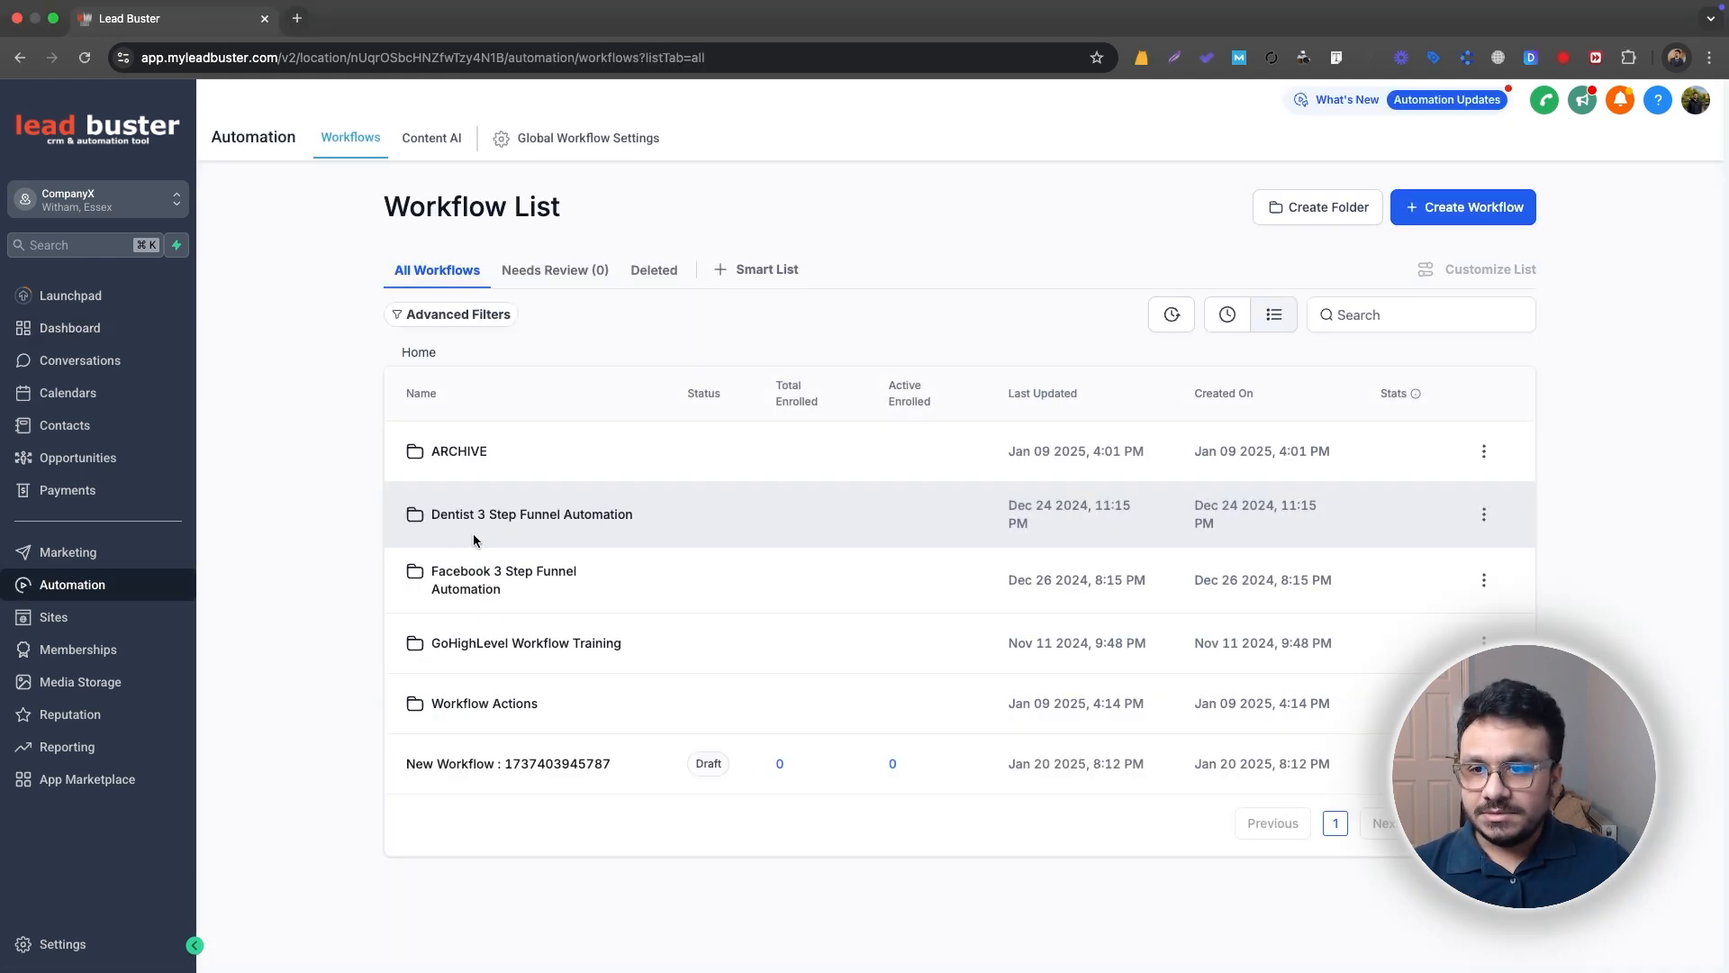
{"action": "left_click", "coordinate": [487, 705]}
{"action": "left_click", "coordinate": [1454, 207]}
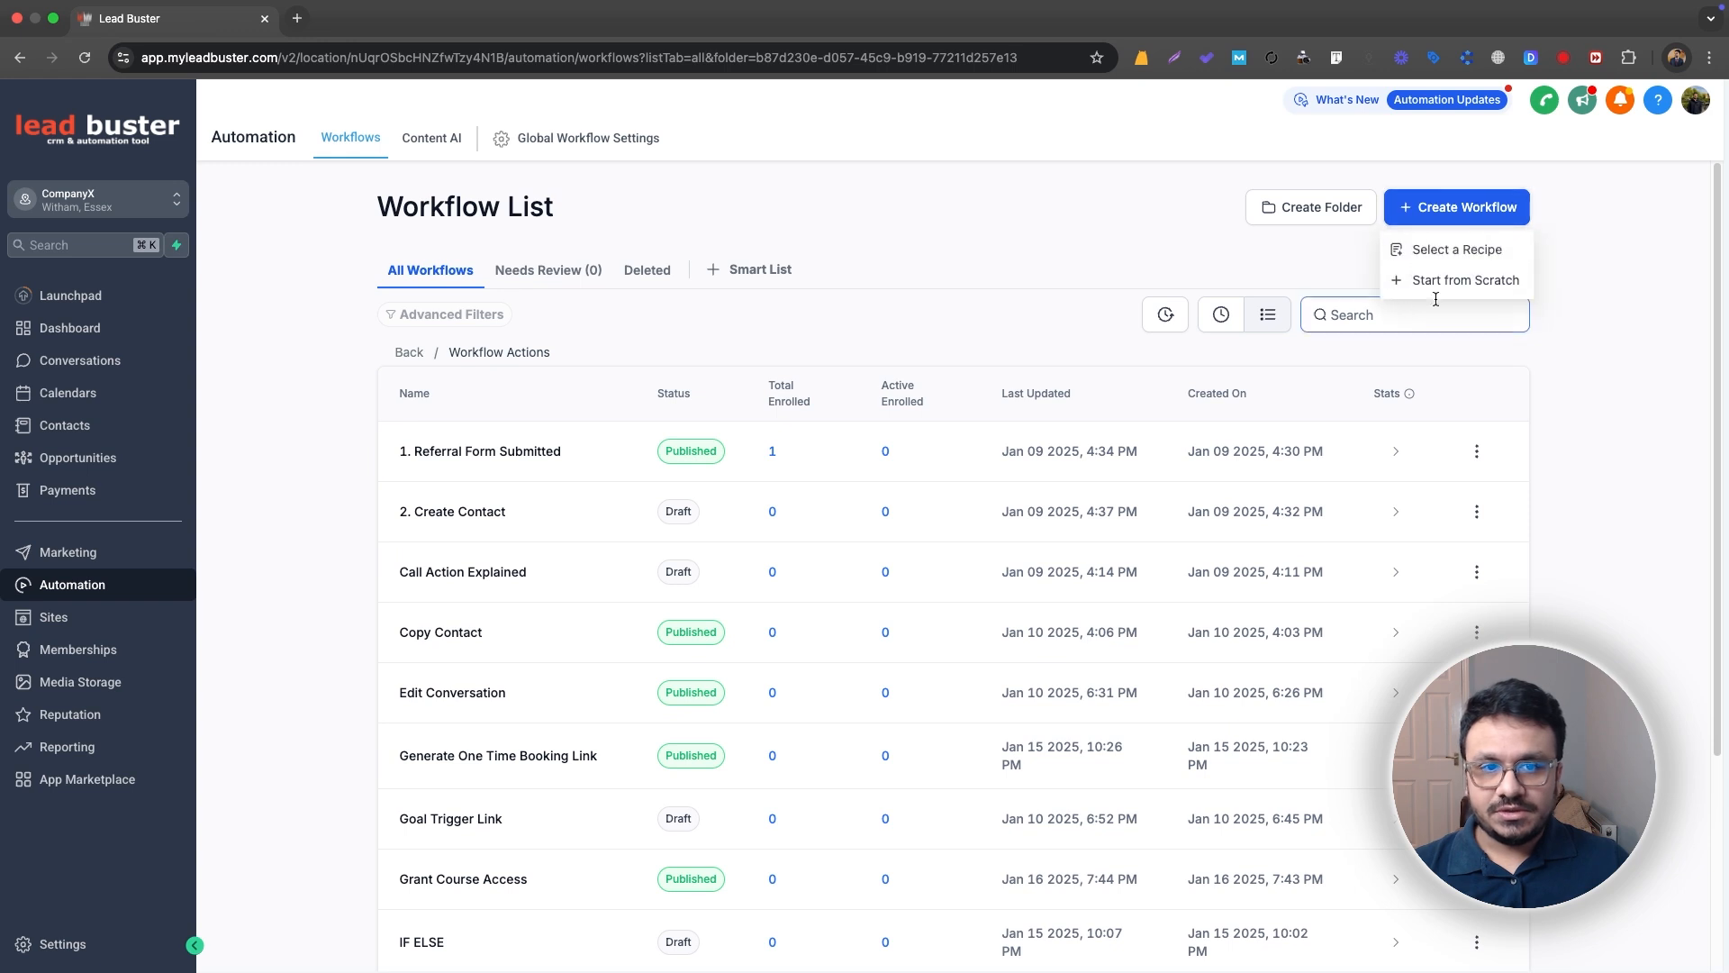
{"action": "left_click", "coordinate": [1446, 282]}
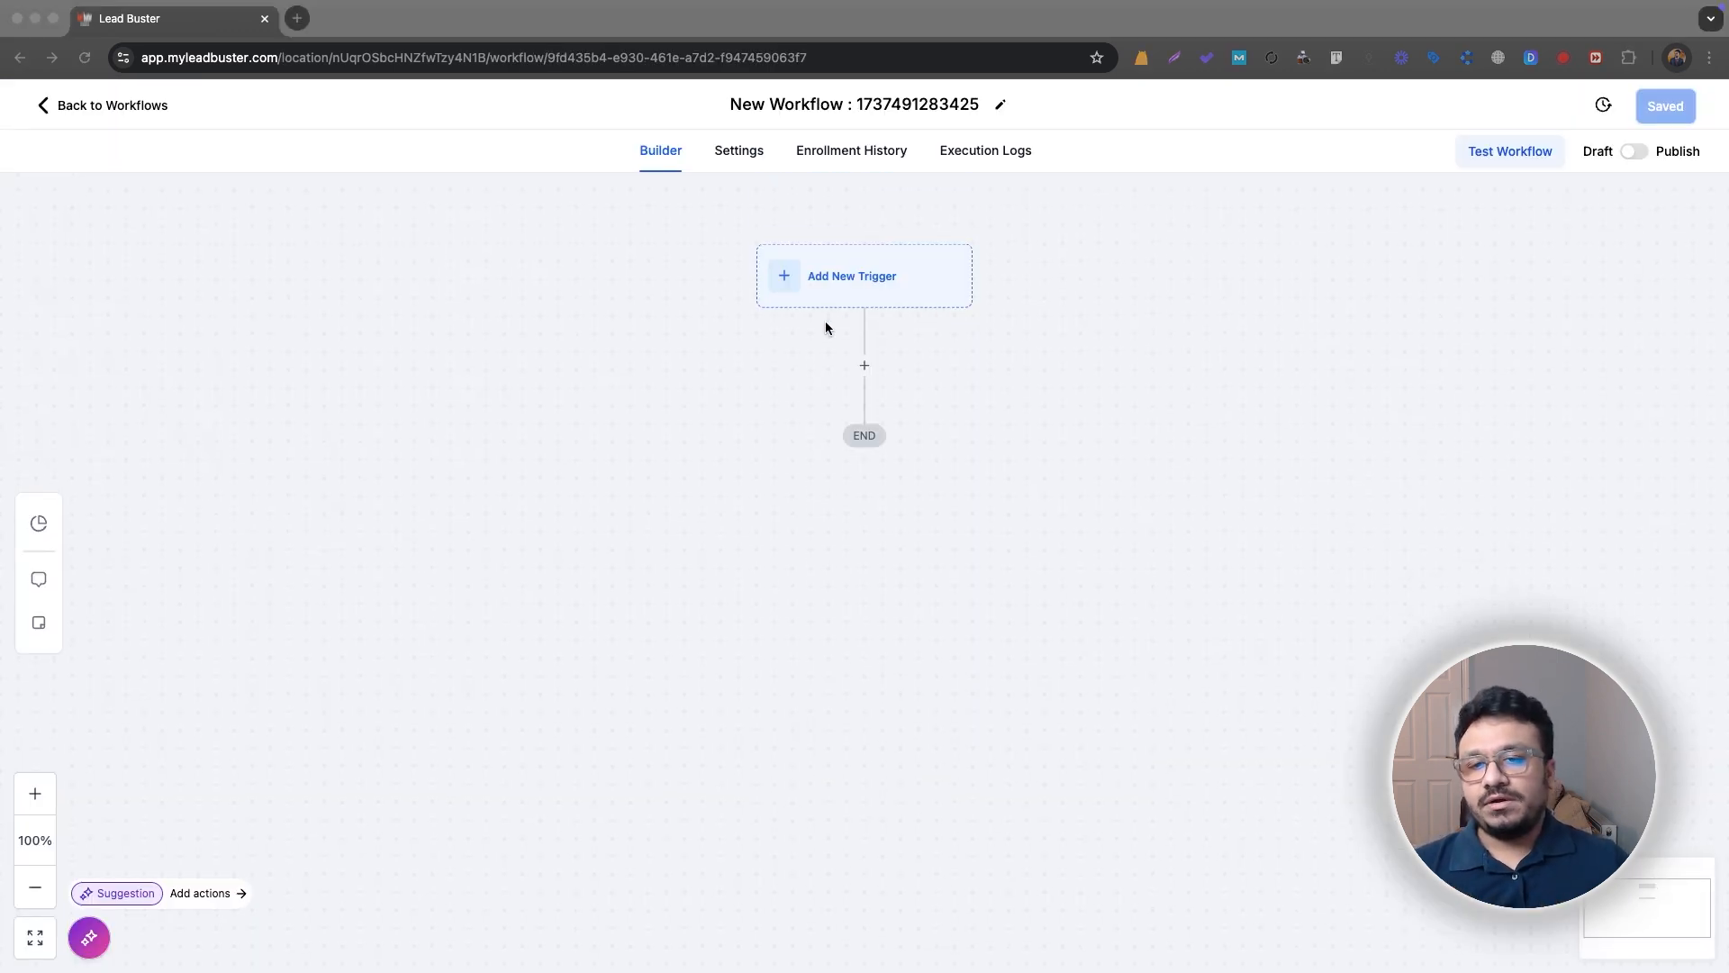
Step: Add a Send Email action to the empty workflow with the subject "Subject 1" and save the action
{"action": "left_click", "coordinate": [864, 368]}
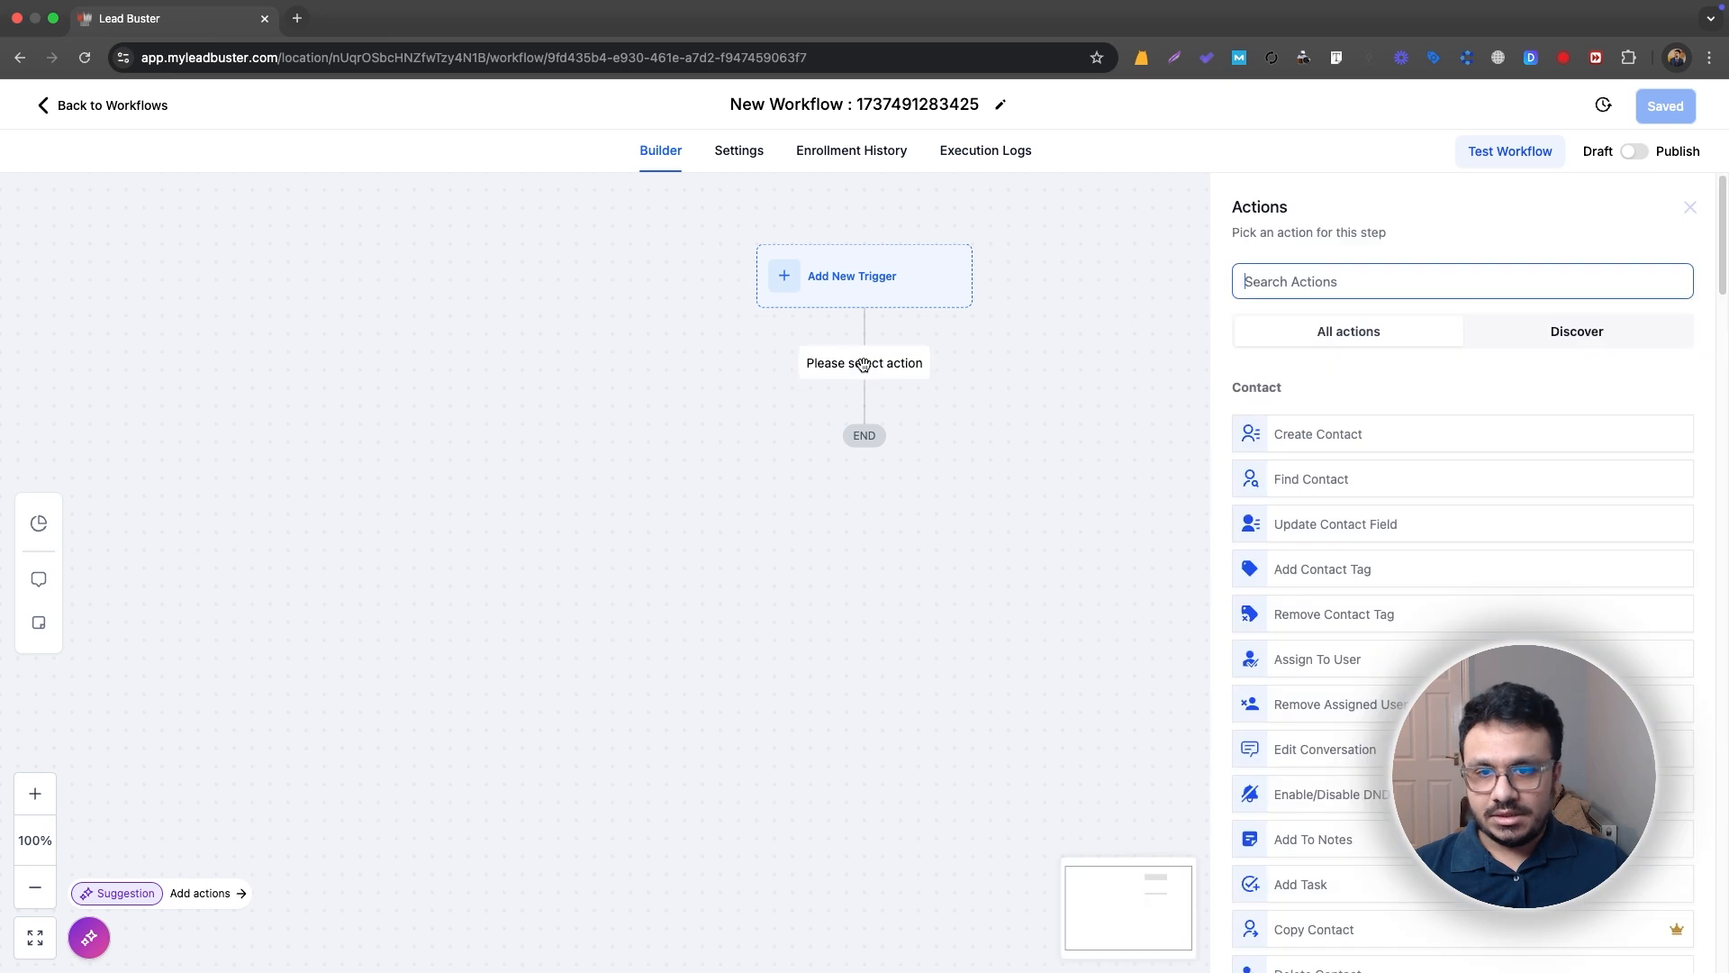
{"action": "type", "text": "email"}
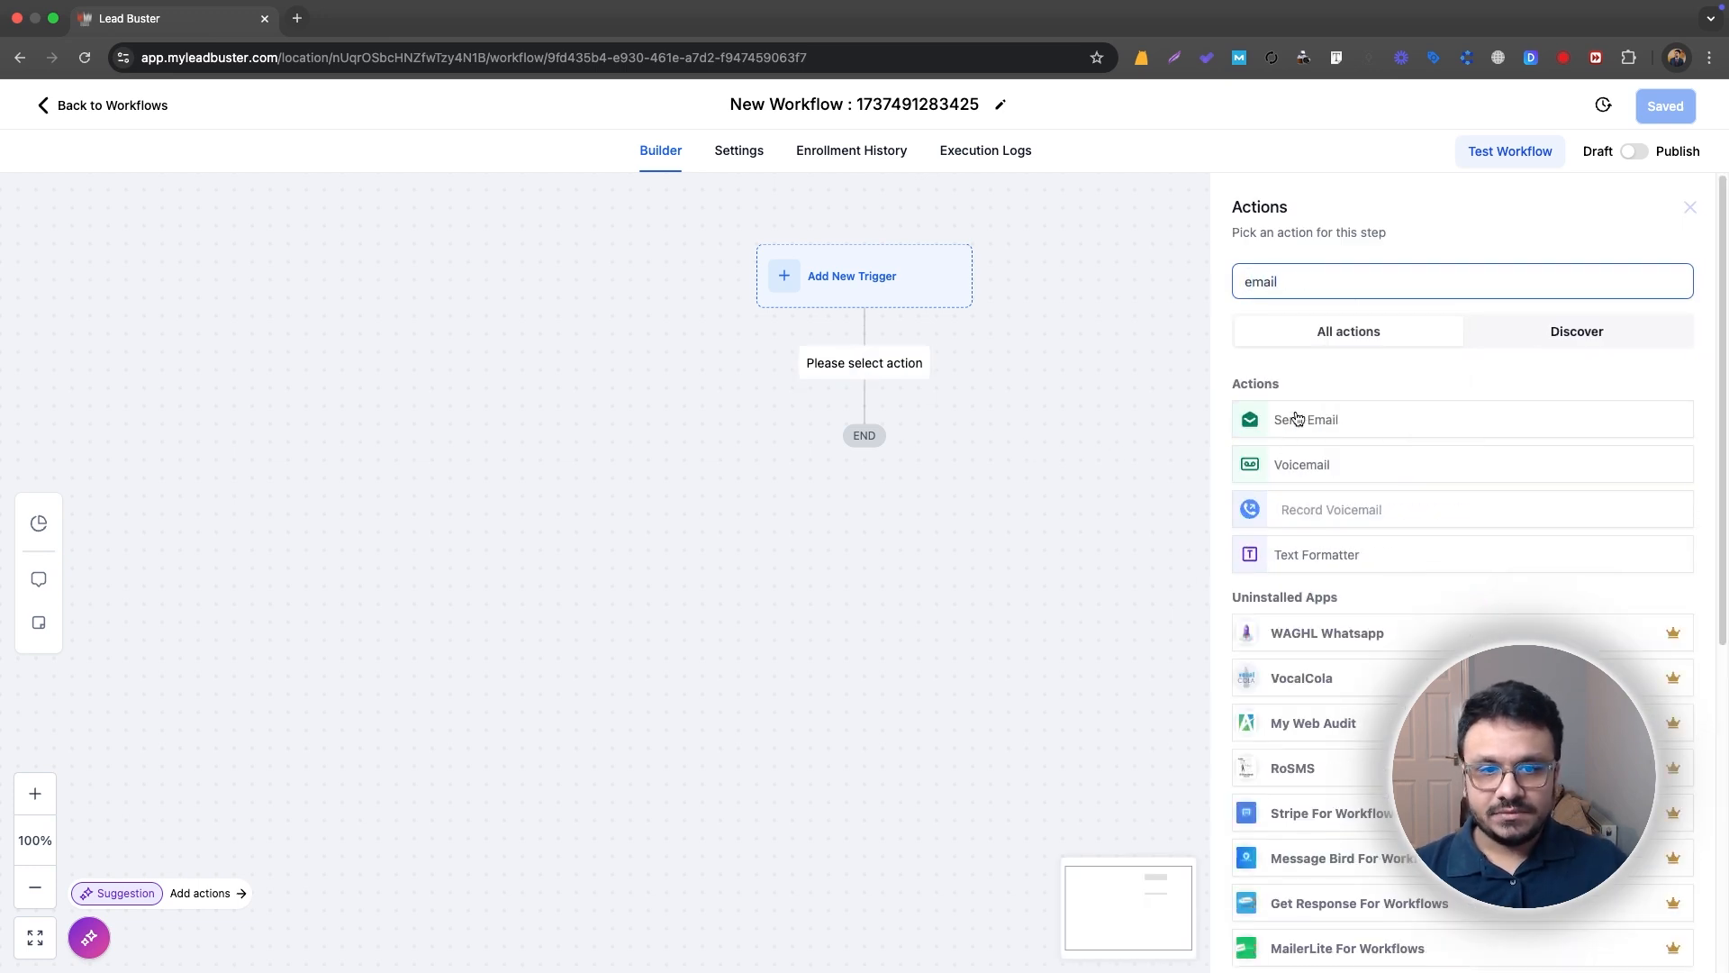
{"action": "left_click", "coordinate": [1299, 420]}
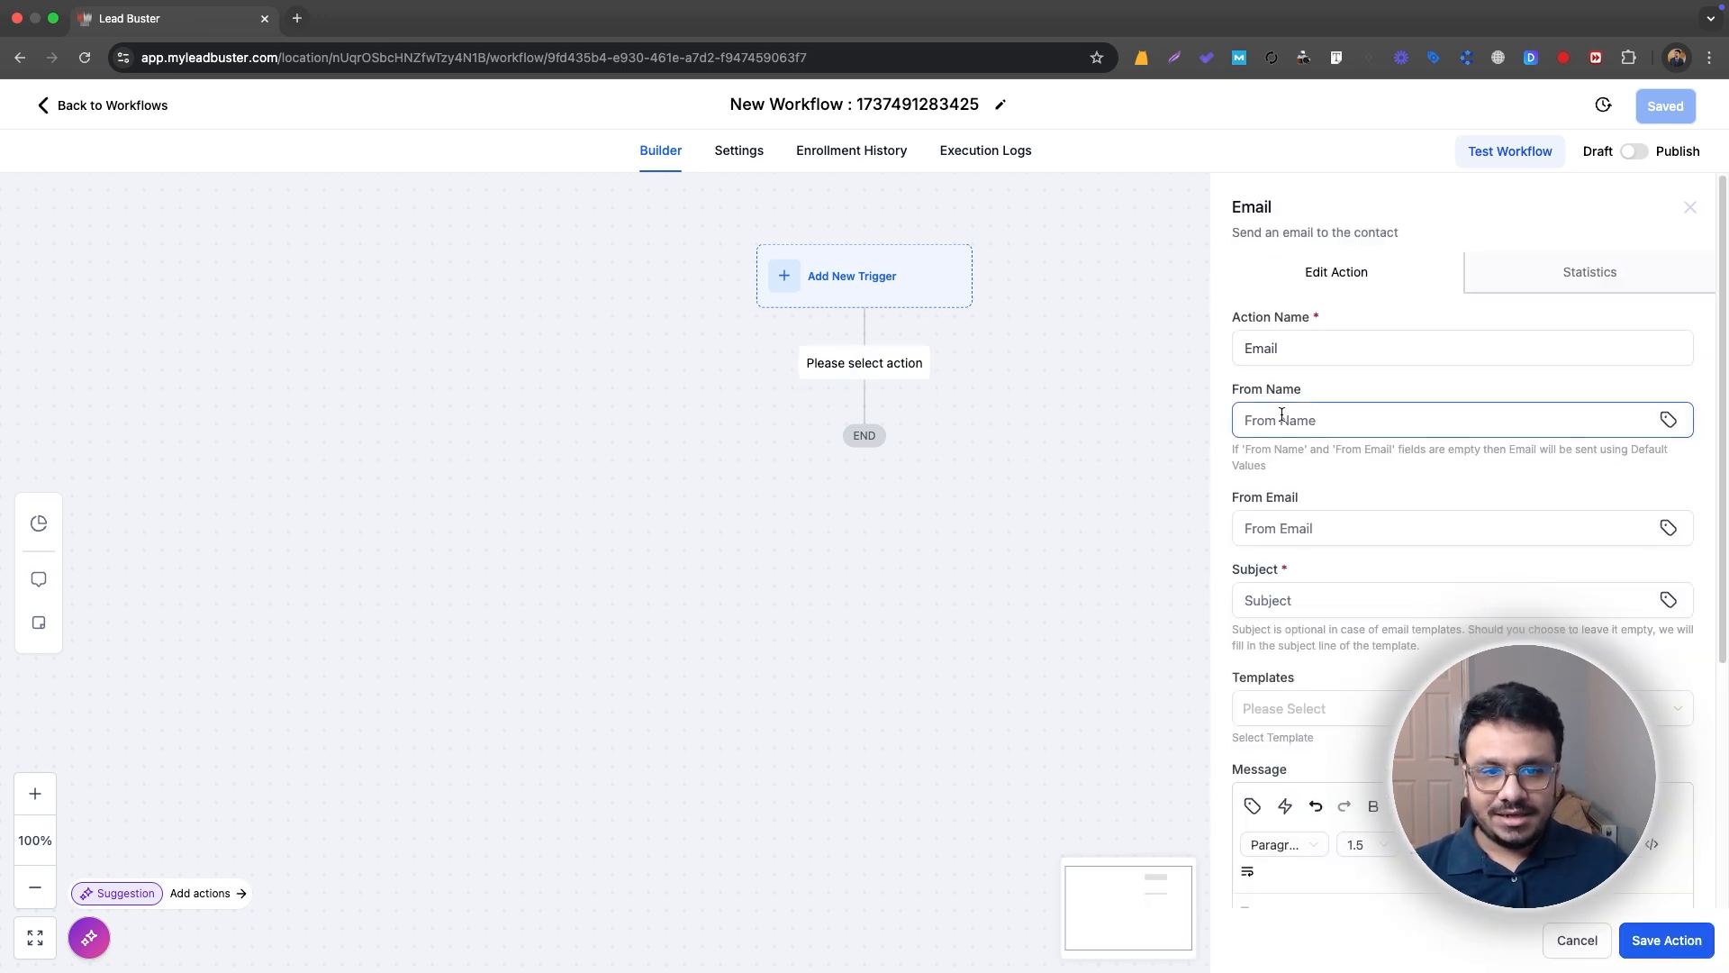
{"action": "left_click", "coordinate": [1295, 604]}
{"action": "left_click", "coordinate": [1295, 610]}
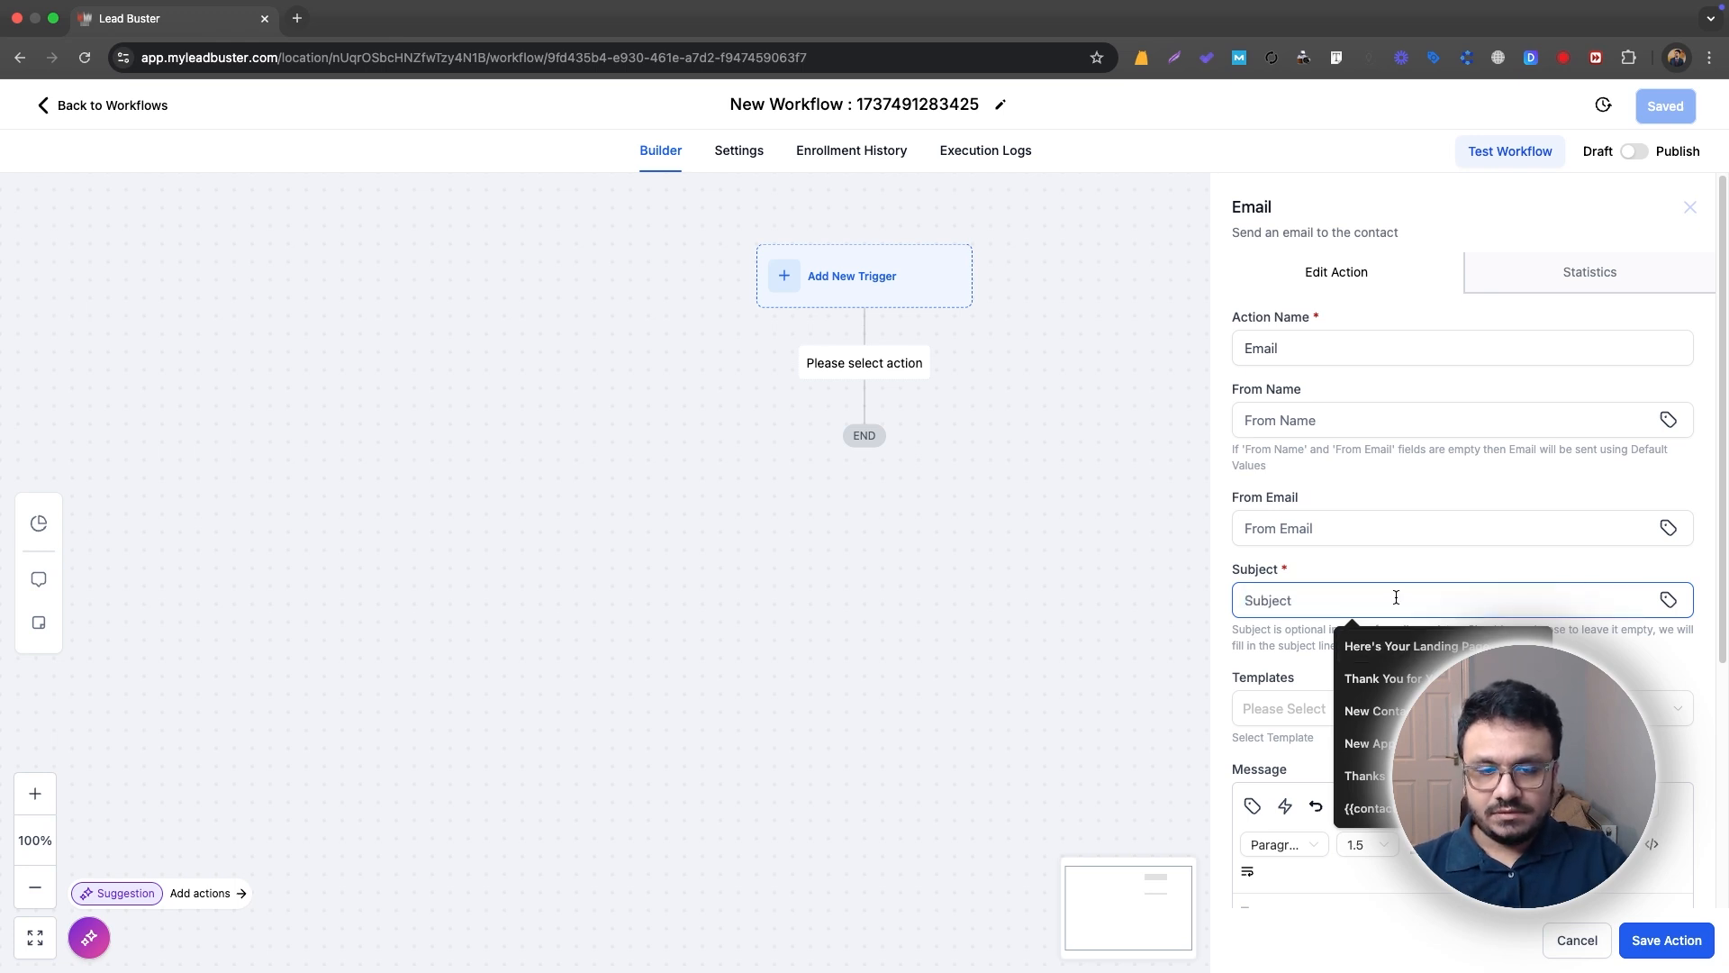
{"action": "type", "text": "Subject 1"}
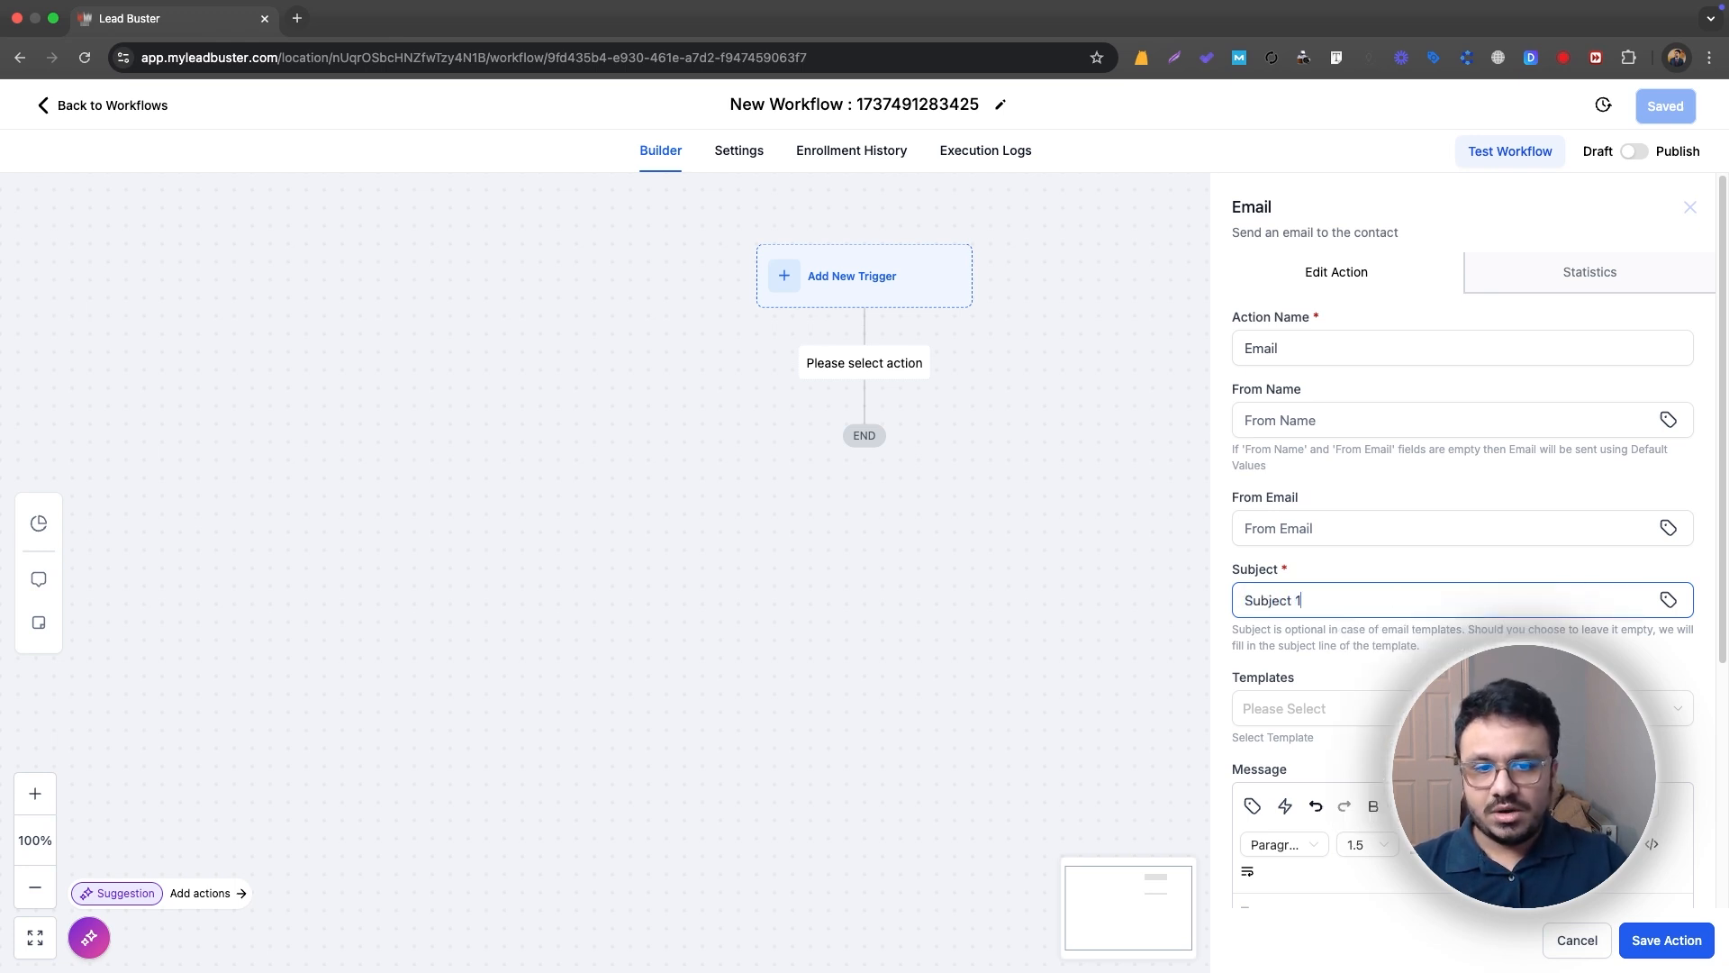
{"action": "key", "text": "super+a"}
{"action": "scroll", "coordinate": [1409, 596], "scroll_direction": "down", "scroll_amount": 5}
{"action": "left_click", "coordinate": [1698, 943]}
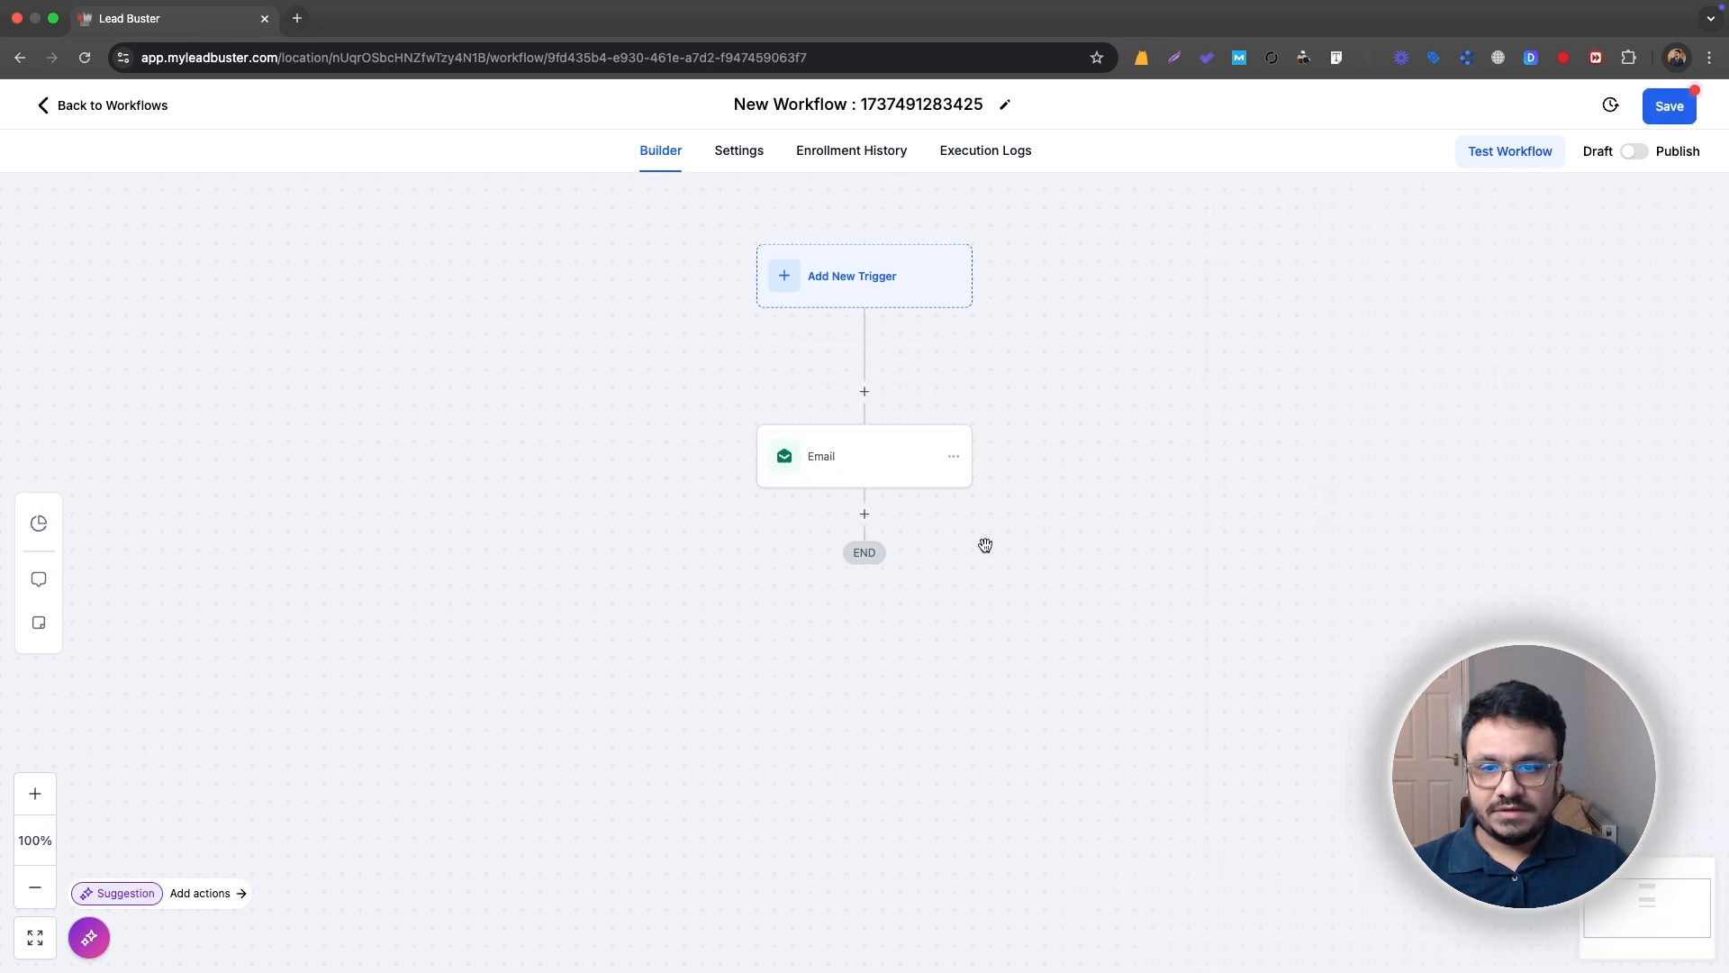
Step: Rename the email action as "Email 1" and save the action
{"action": "left_click", "coordinate": [797, 477]}
{"action": "left_click", "coordinate": [1367, 347]}
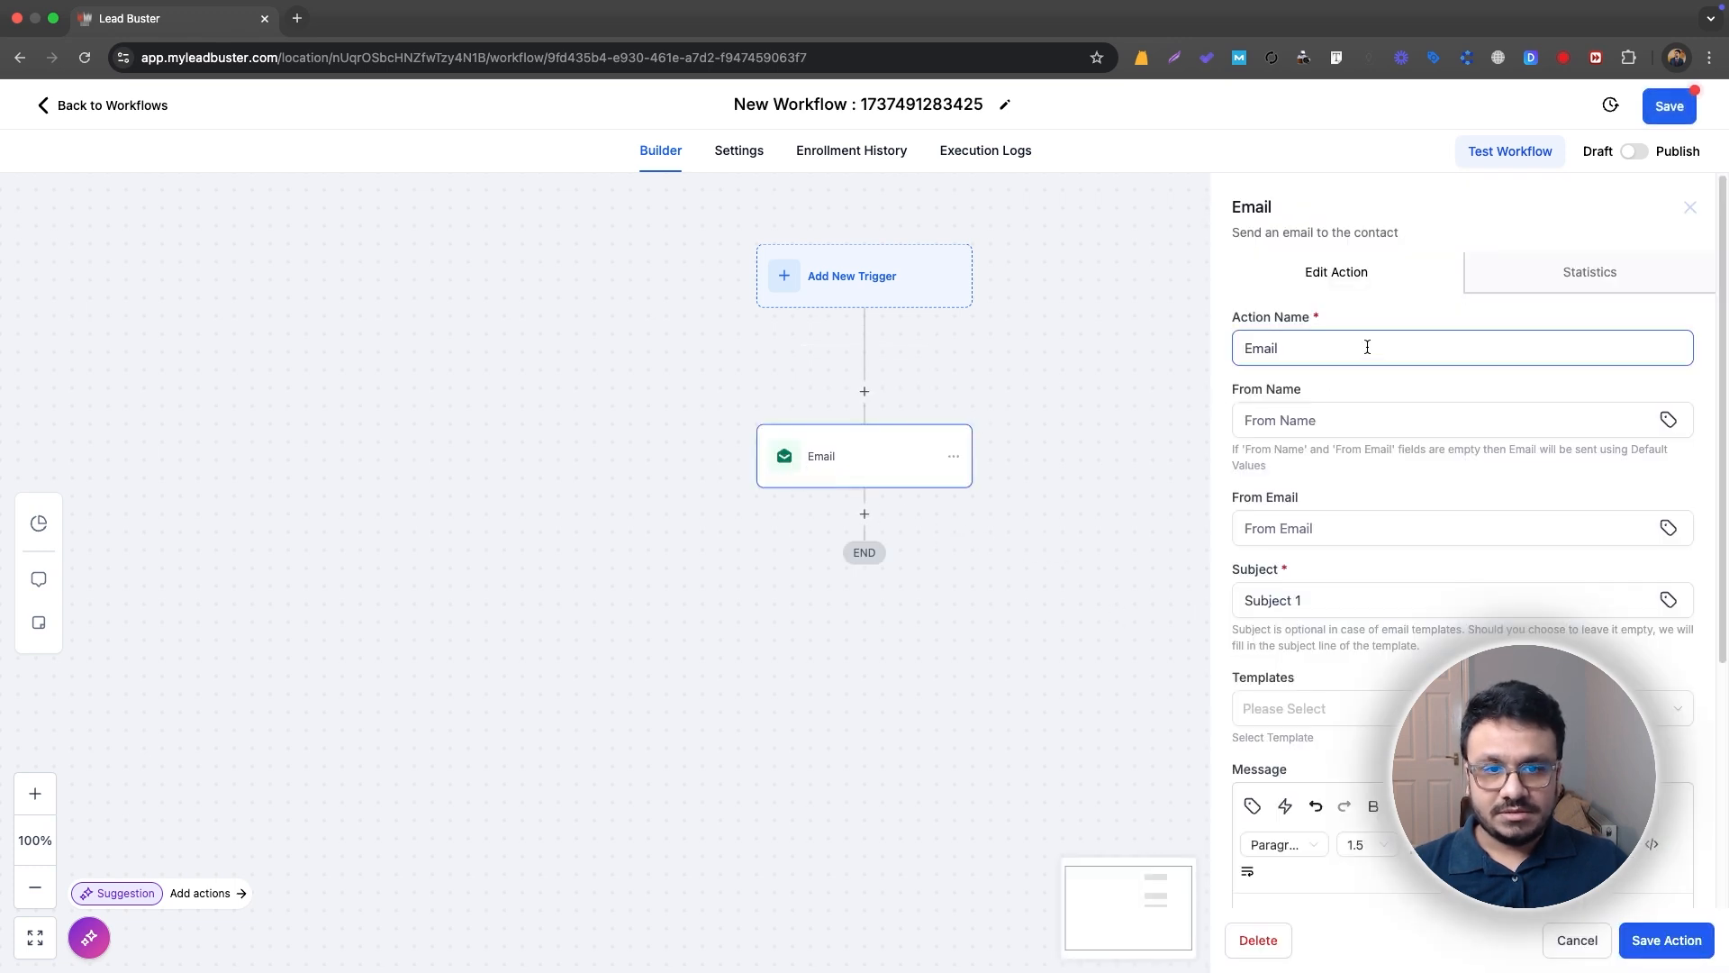
{"action": "left_click", "coordinate": [1661, 941]}
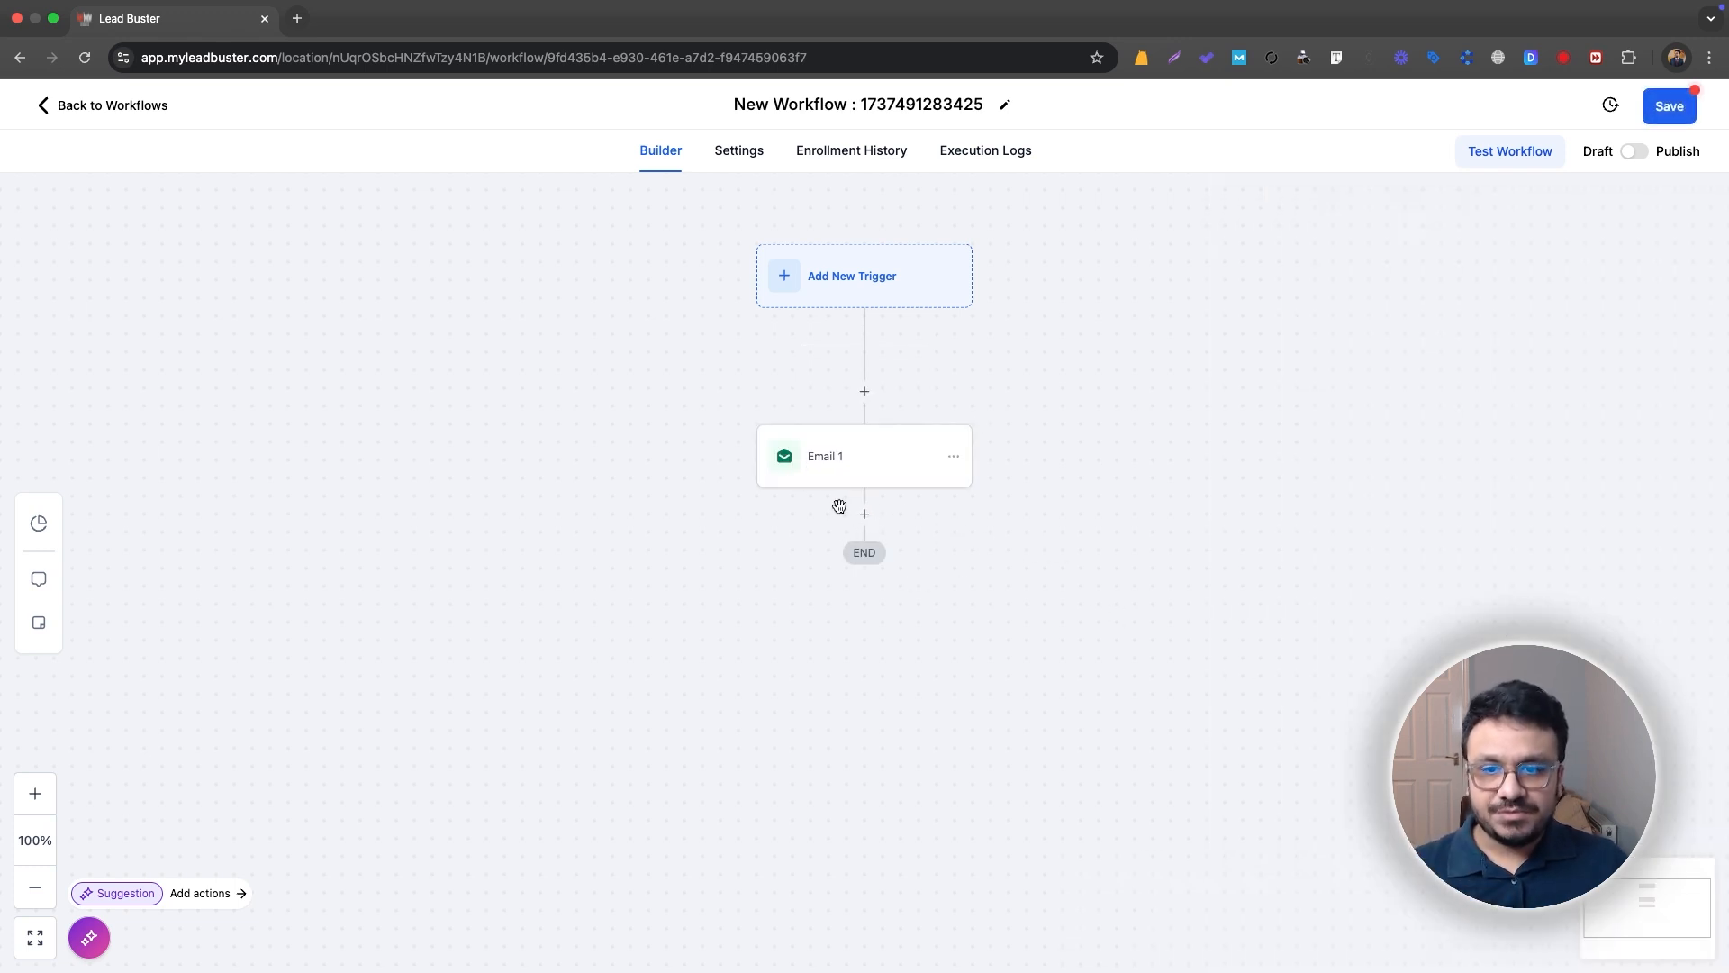
Step: Add a Wait action after Email 1 with a time delay of 1 day
{"action": "left_click", "coordinate": [866, 513]}
{"action": "type", "text": "wait"}
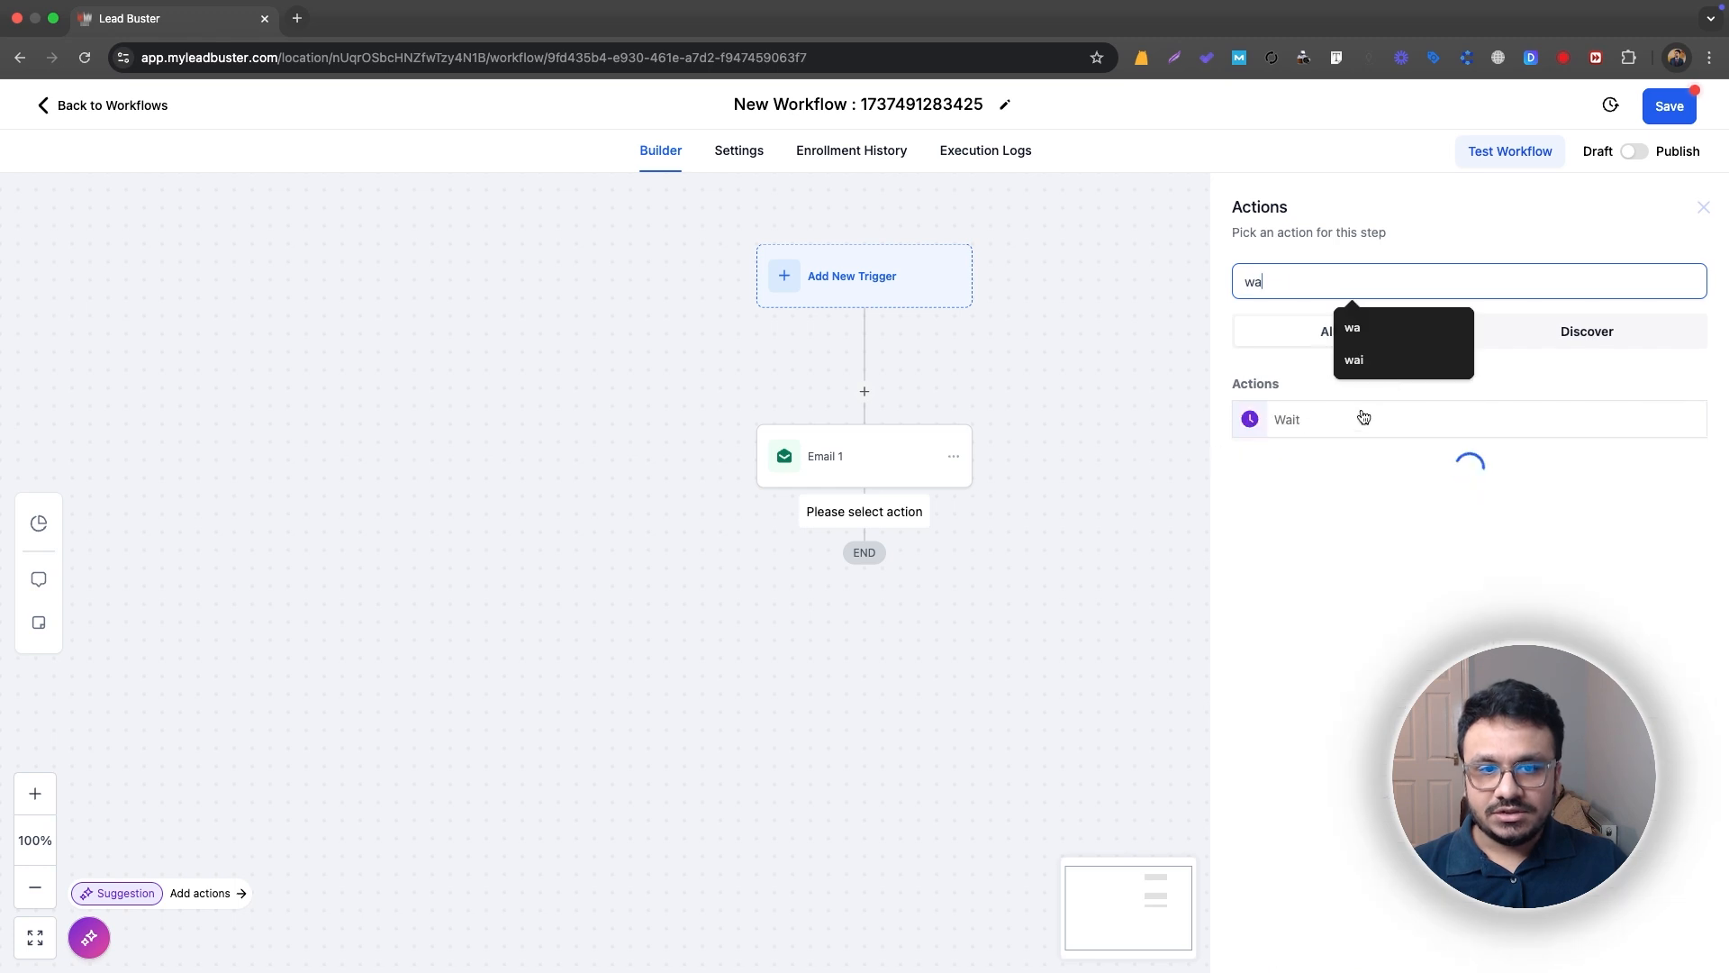
{"action": "left_click", "coordinate": [1288, 525]}
{"action": "double_click", "coordinate": [950, 476]}
{"action": "type", "text": "1"}
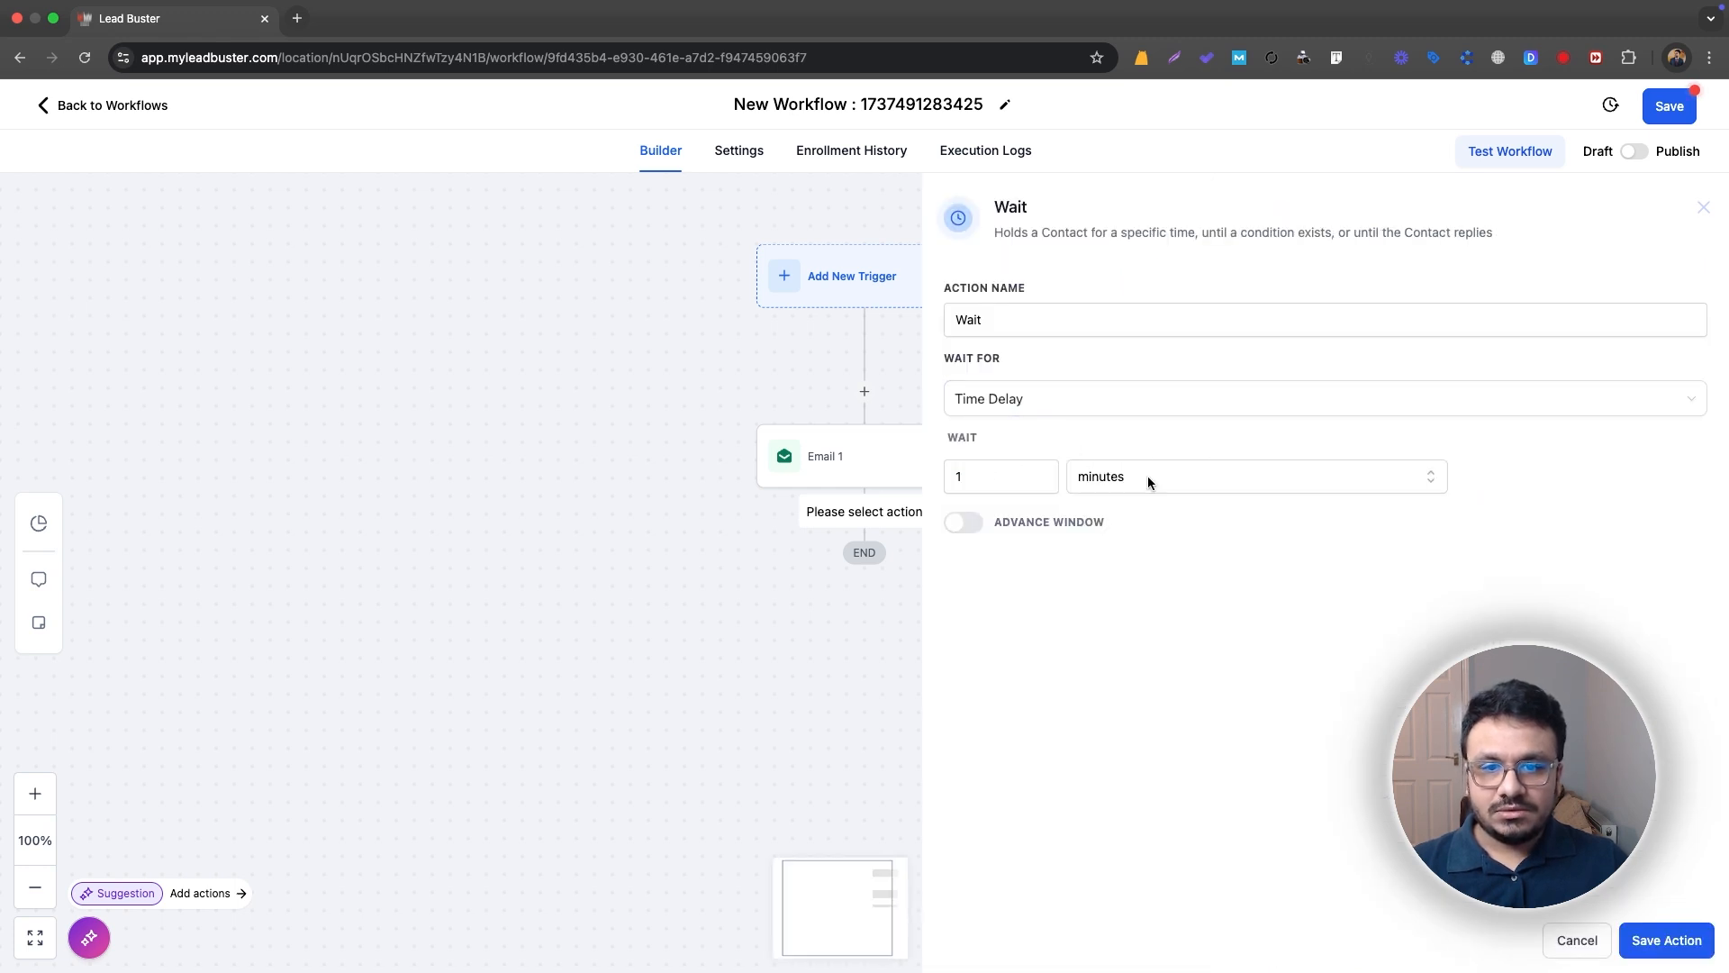
{"action": "left_click", "coordinate": [1148, 476]}
{"action": "left_click", "coordinate": [1138, 584]}
Step: Name the wait action "Wait 1 day" and save it
{"action": "left_click", "coordinate": [1003, 308]}
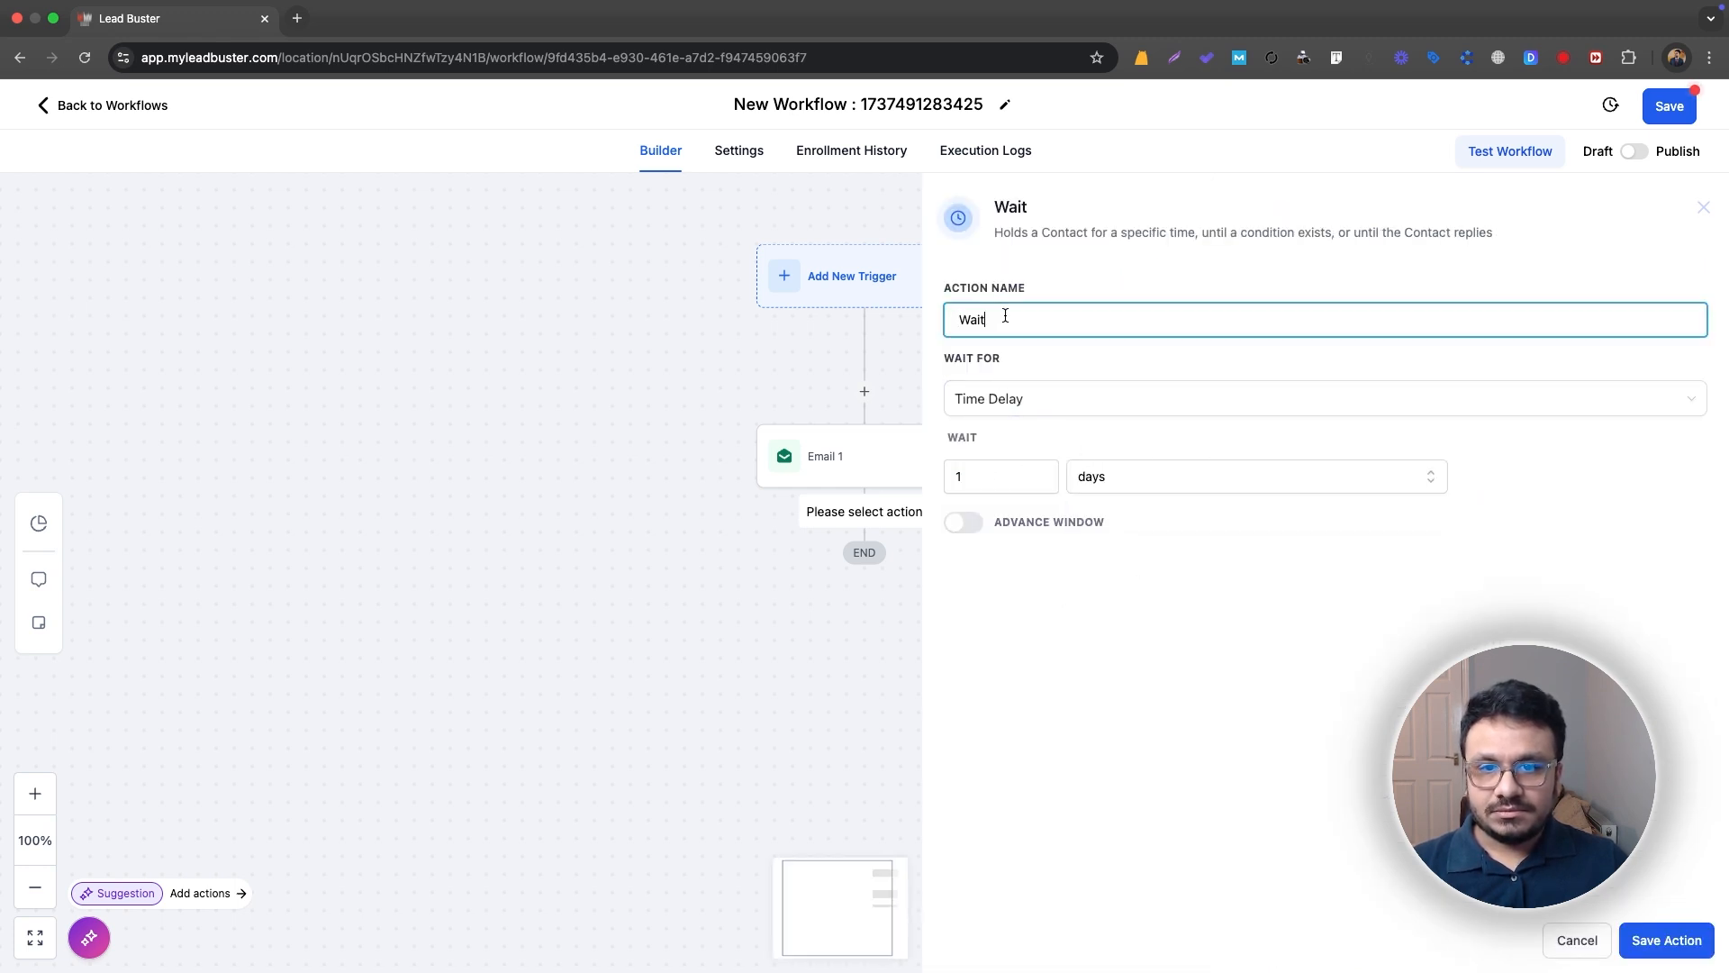
{"action": "type", "text": "1 day"}
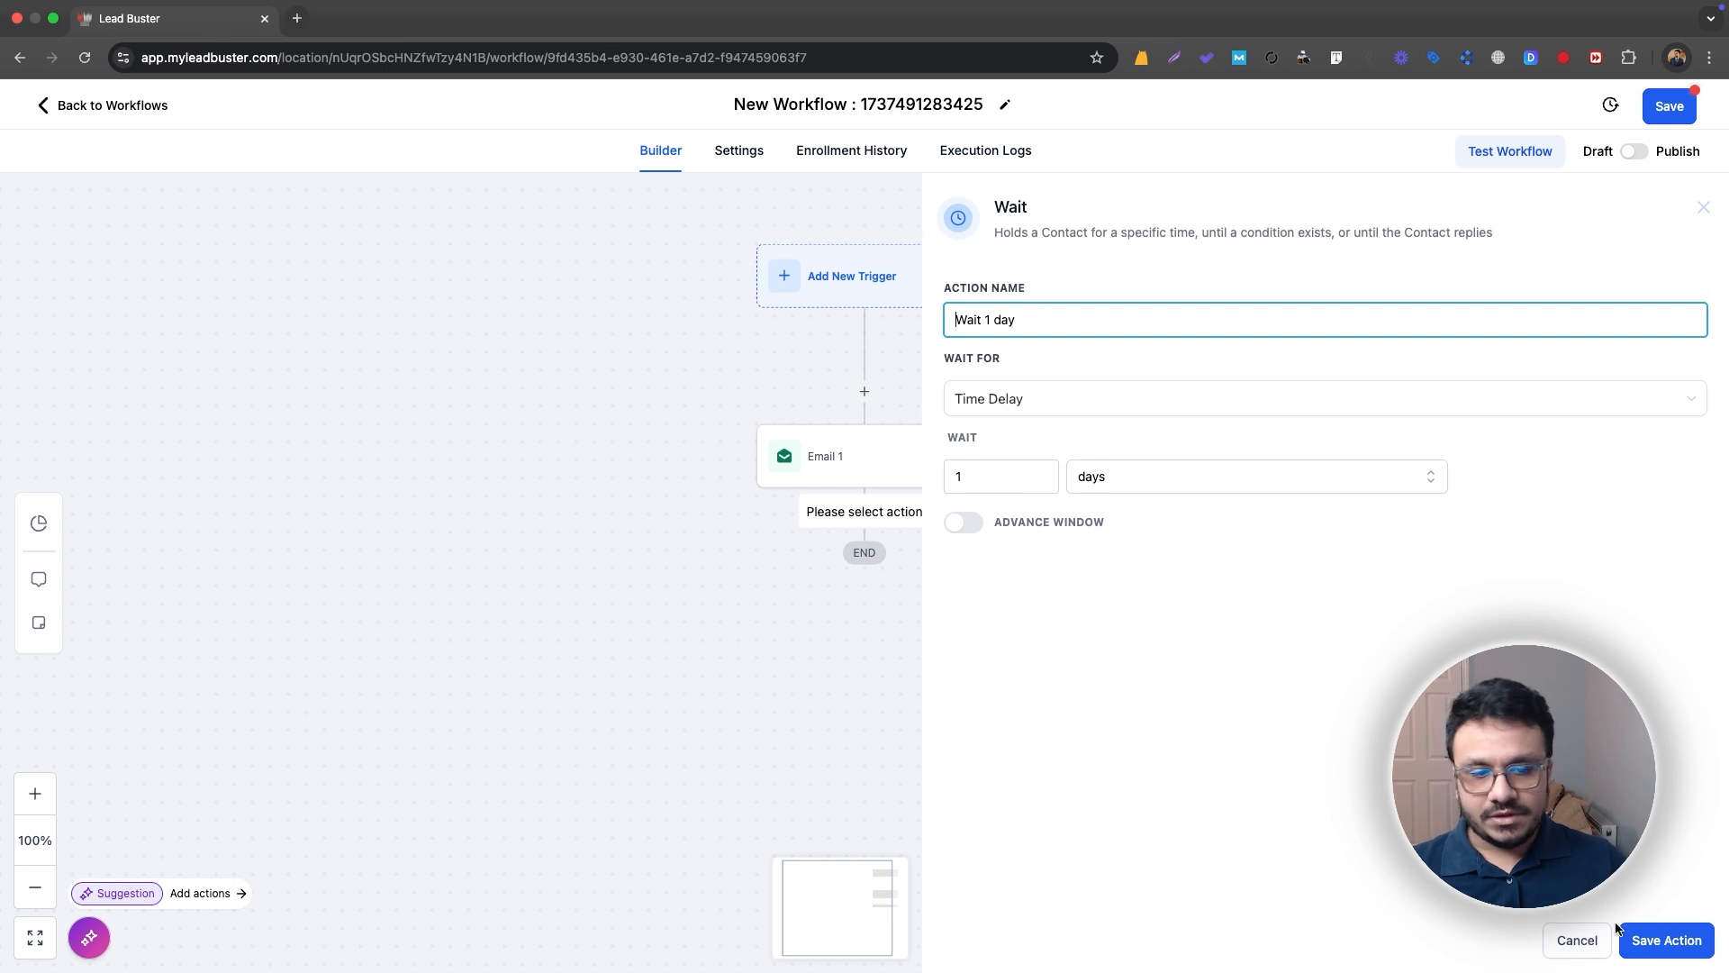
{"action": "left_click", "coordinate": [1648, 942]}
Step: Copy all actions from Email 1 onward and paste them after the Wait 1 day action
{"action": "left_click", "coordinate": [954, 455]}
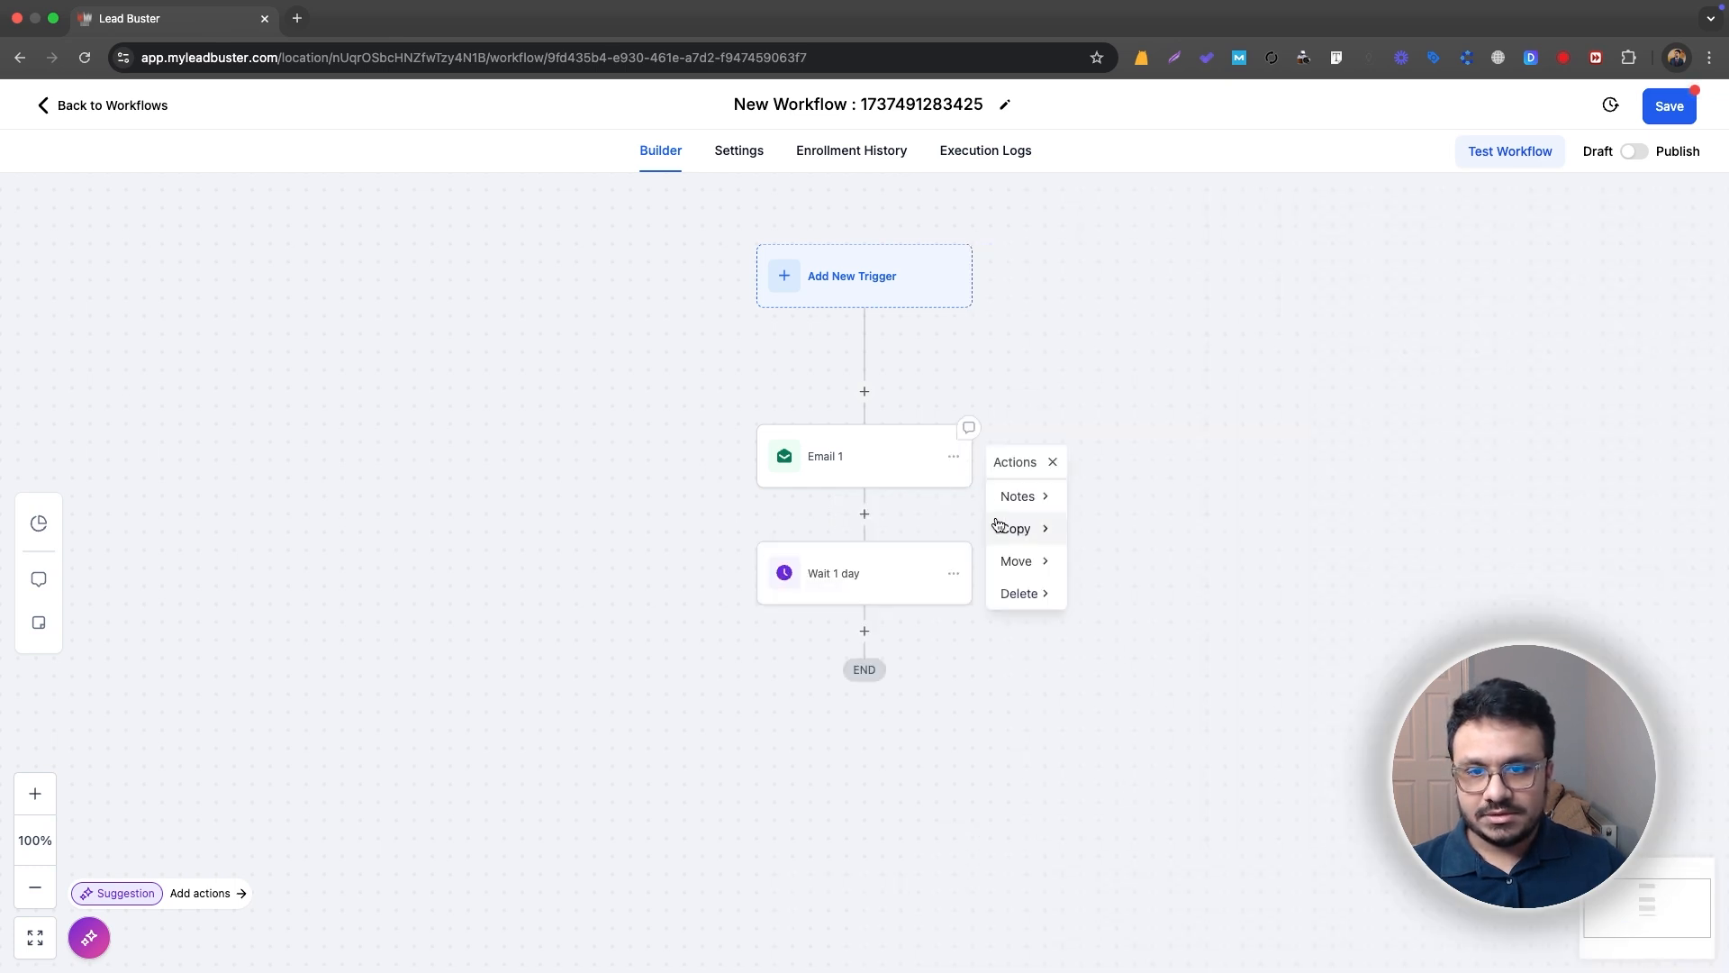
{"action": "mouse_move", "coordinate": [1008, 528]}
{"action": "left_click", "coordinate": [1133, 533]}
{"action": "left_click", "coordinate": [873, 628]}
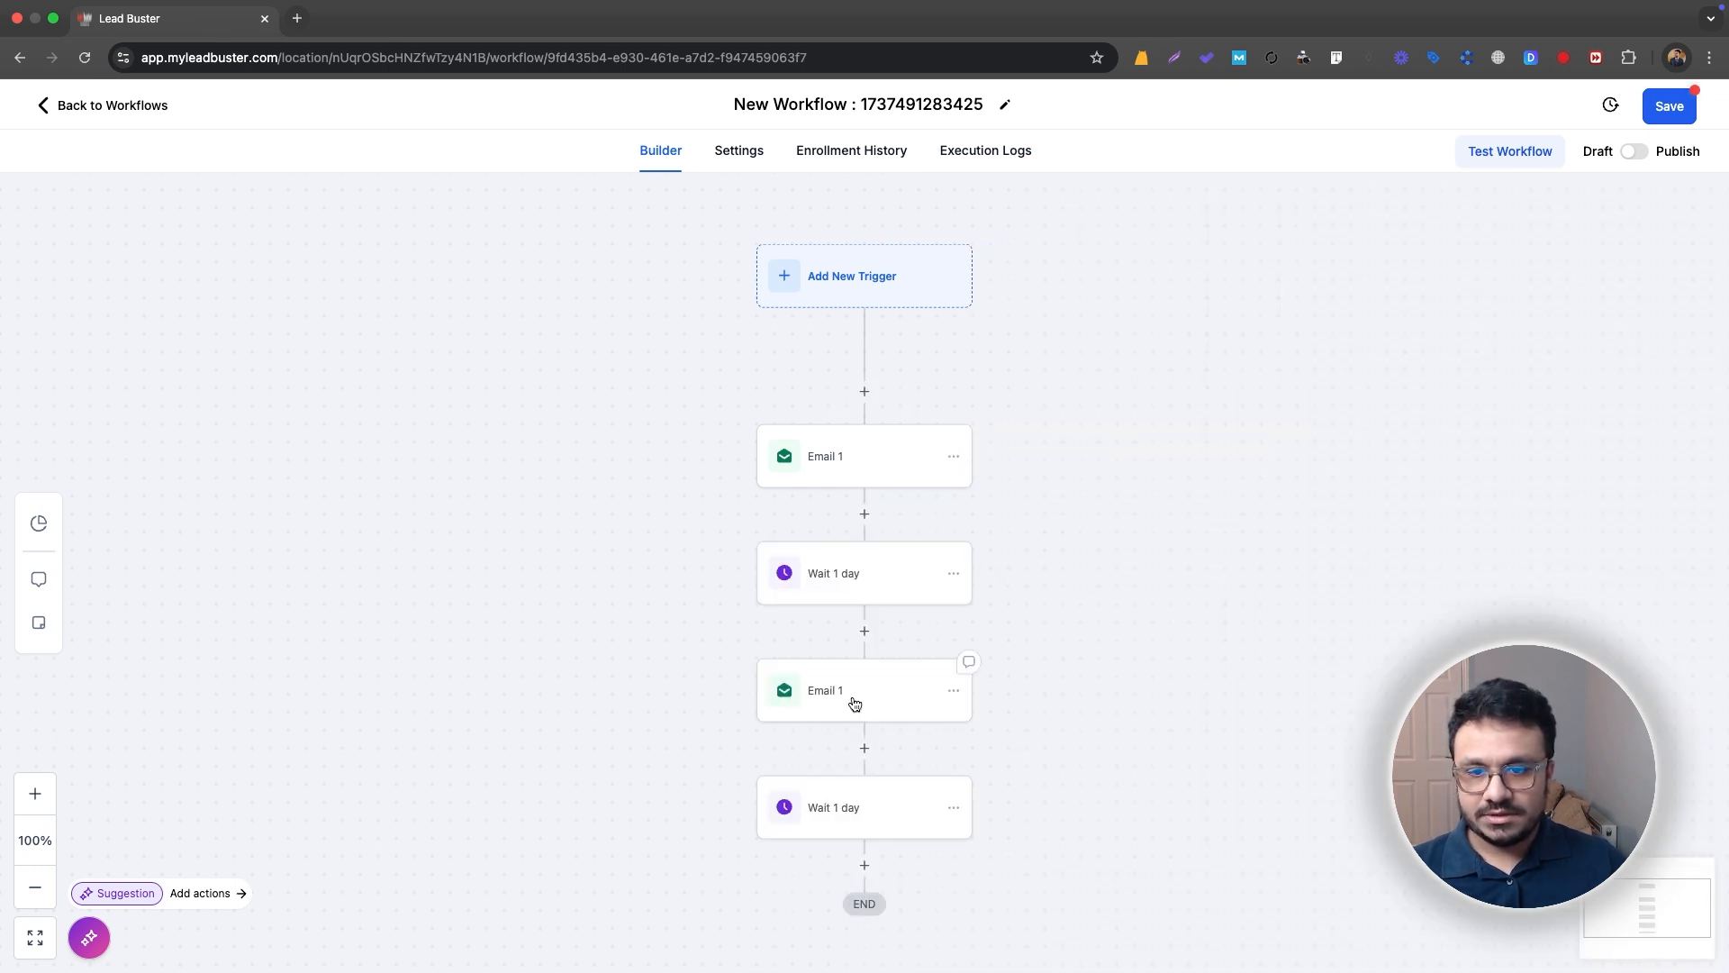
Step: Rename the pasted copy of the email action as "Email 2" and save the action
{"action": "left_click", "coordinate": [855, 704]}
{"action": "left_click", "coordinate": [1333, 349]}
{"action": "key", "text": "BackSpace"}
{"action": "type", "text": "12"}
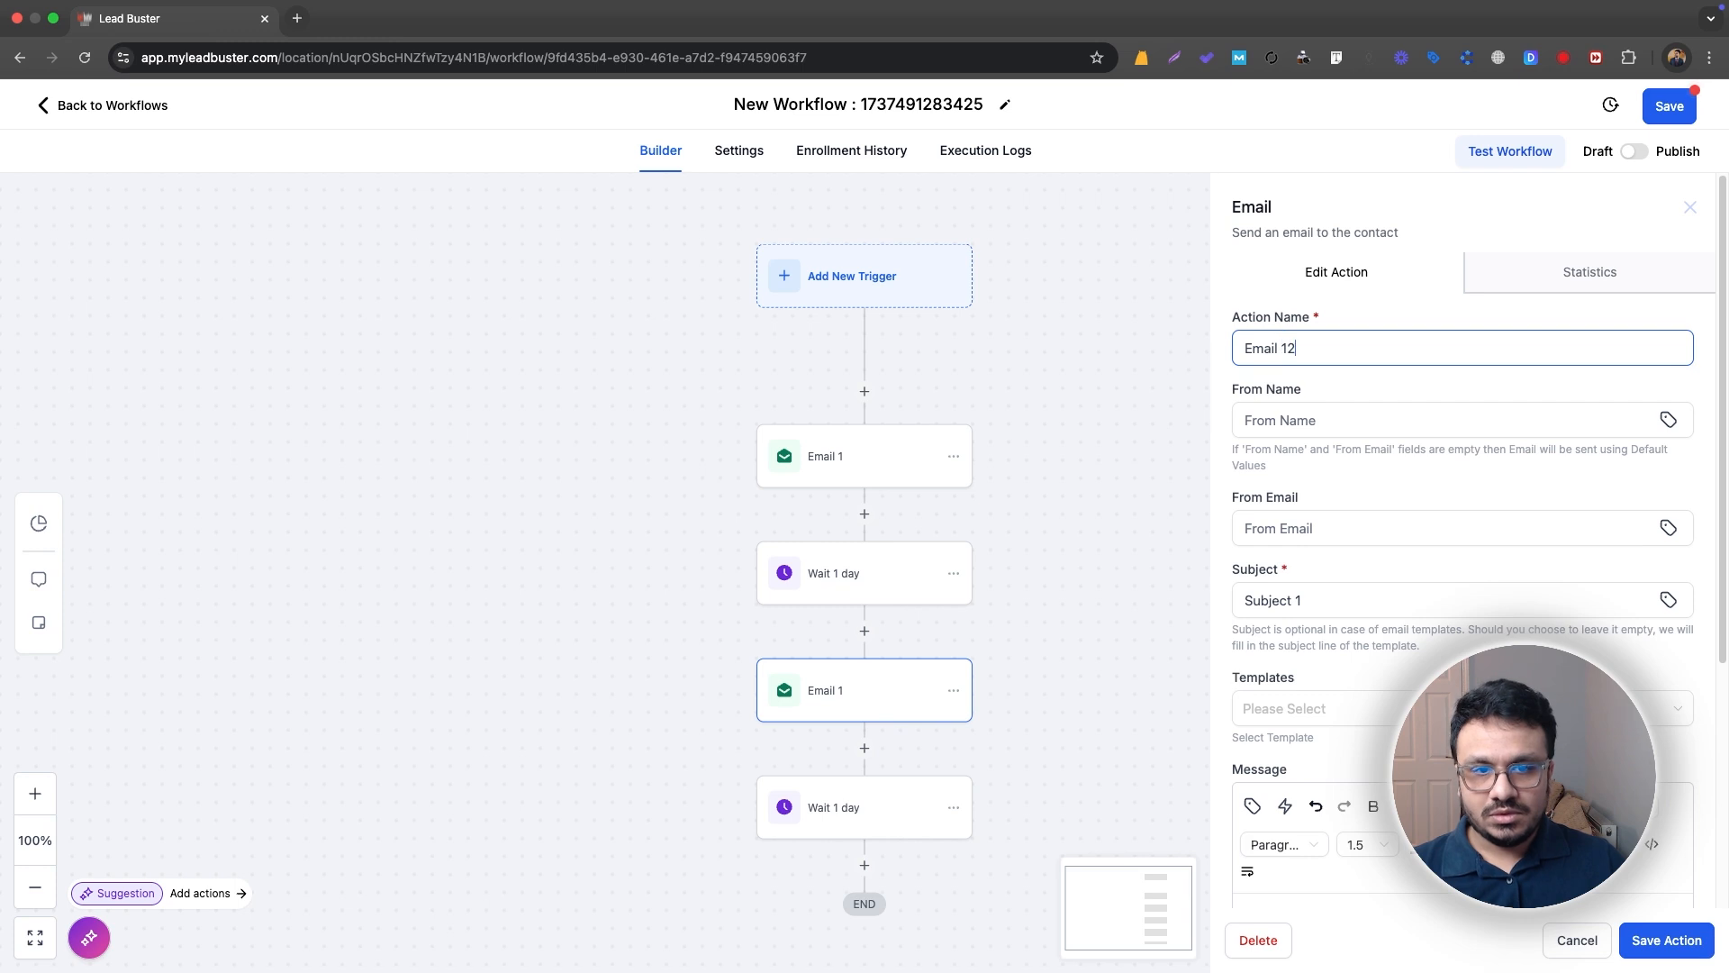
{"action": "key", "text": "BackSpace"}
{"action": "key", "text": "BackSpace"}
{"action": "type", "text": "2"}
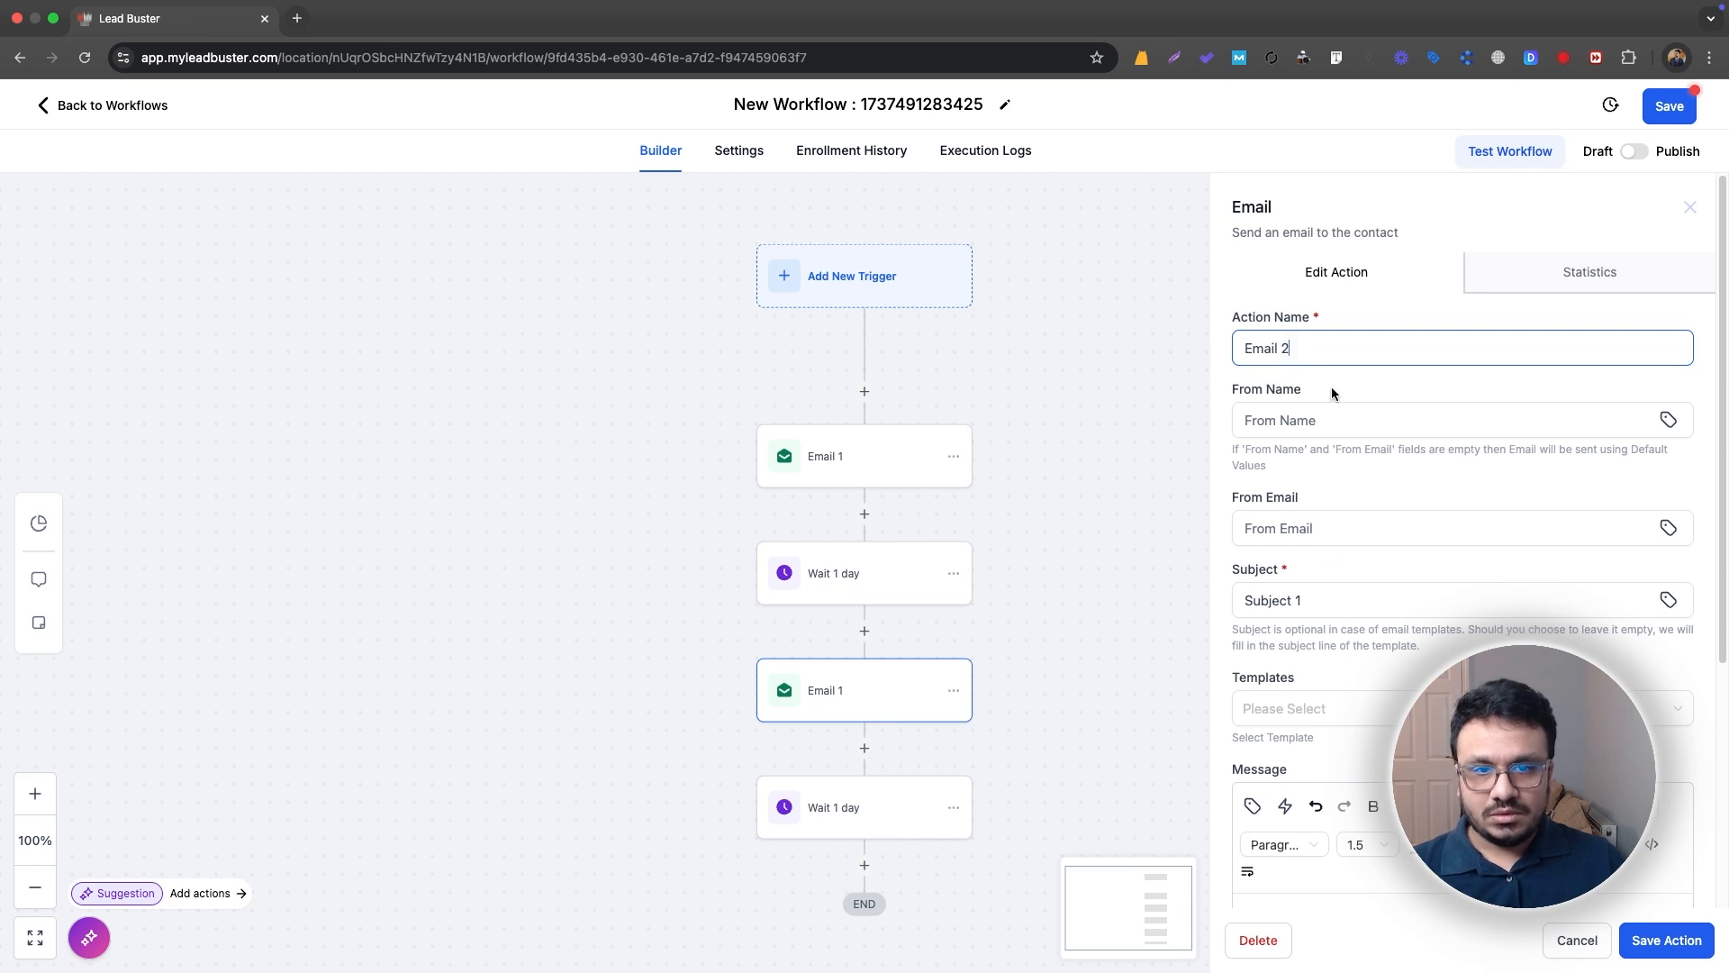
{"action": "left_click", "coordinate": [1632, 942]}
Step: Copy all actions from Email 2 onward and paste them at the end of the workflow
{"action": "scroll", "coordinate": [968, 783], "scroll_direction": "down", "scroll_amount": 3}
{"action": "left_click", "coordinate": [952, 583]}
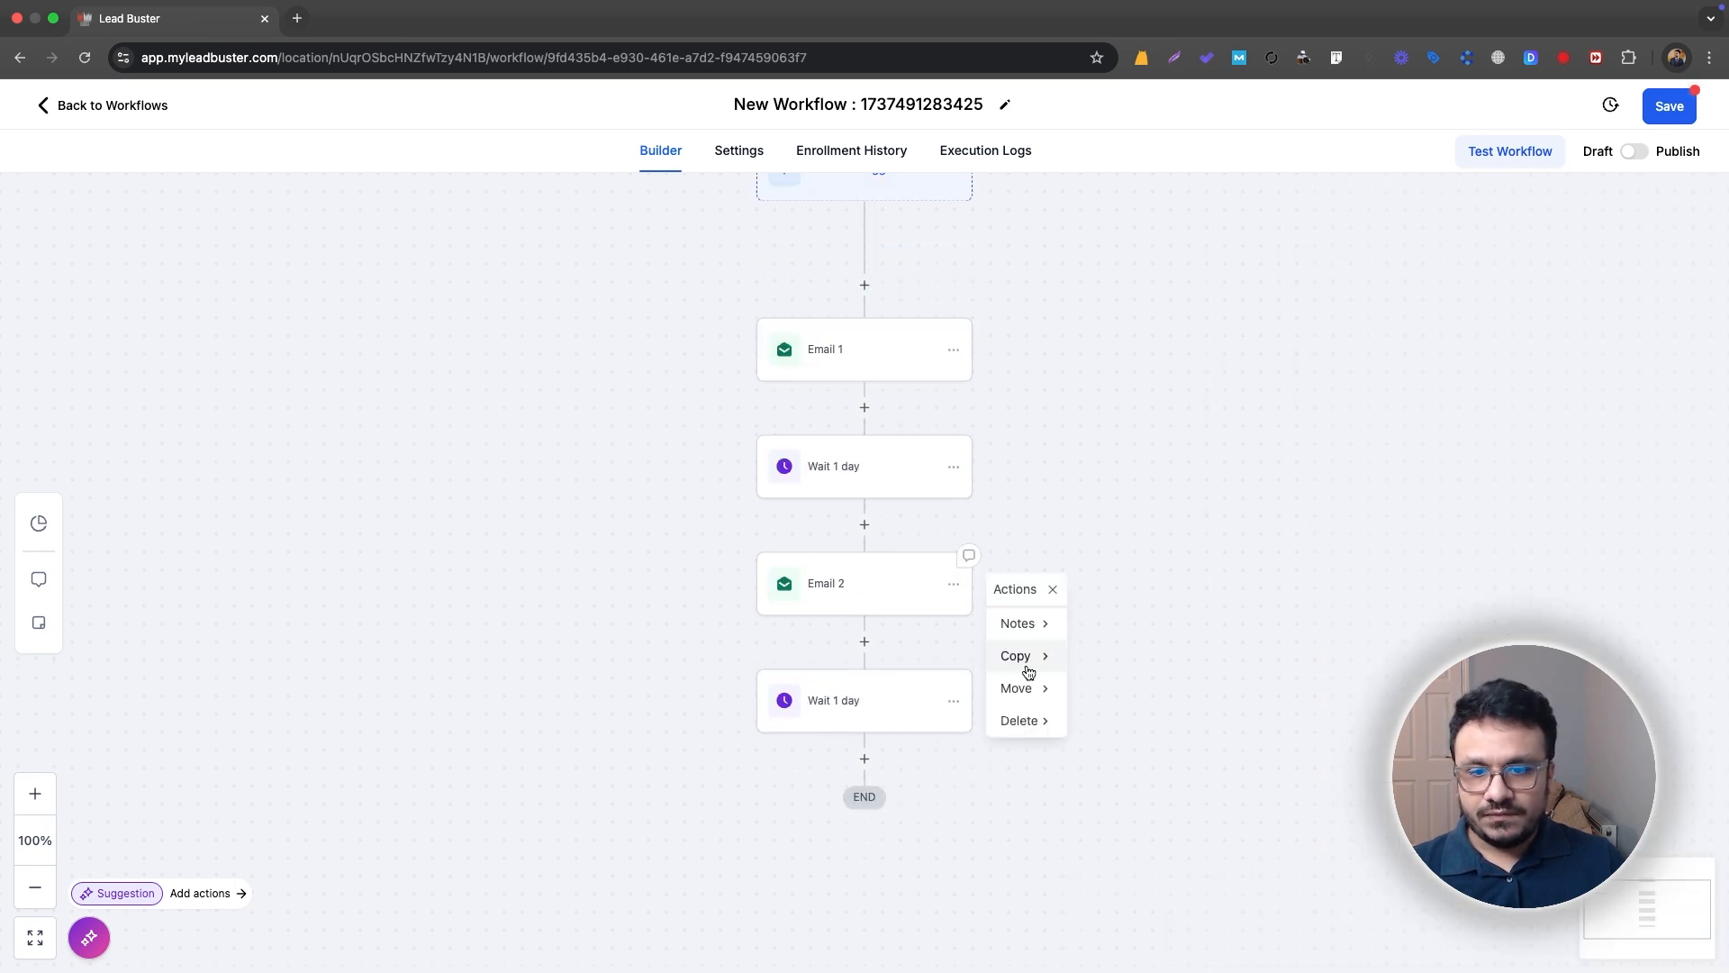
{"action": "left_click", "coordinate": [1027, 671]}
{"action": "left_click", "coordinate": [1157, 652]}
{"action": "left_click", "coordinate": [880, 753]}
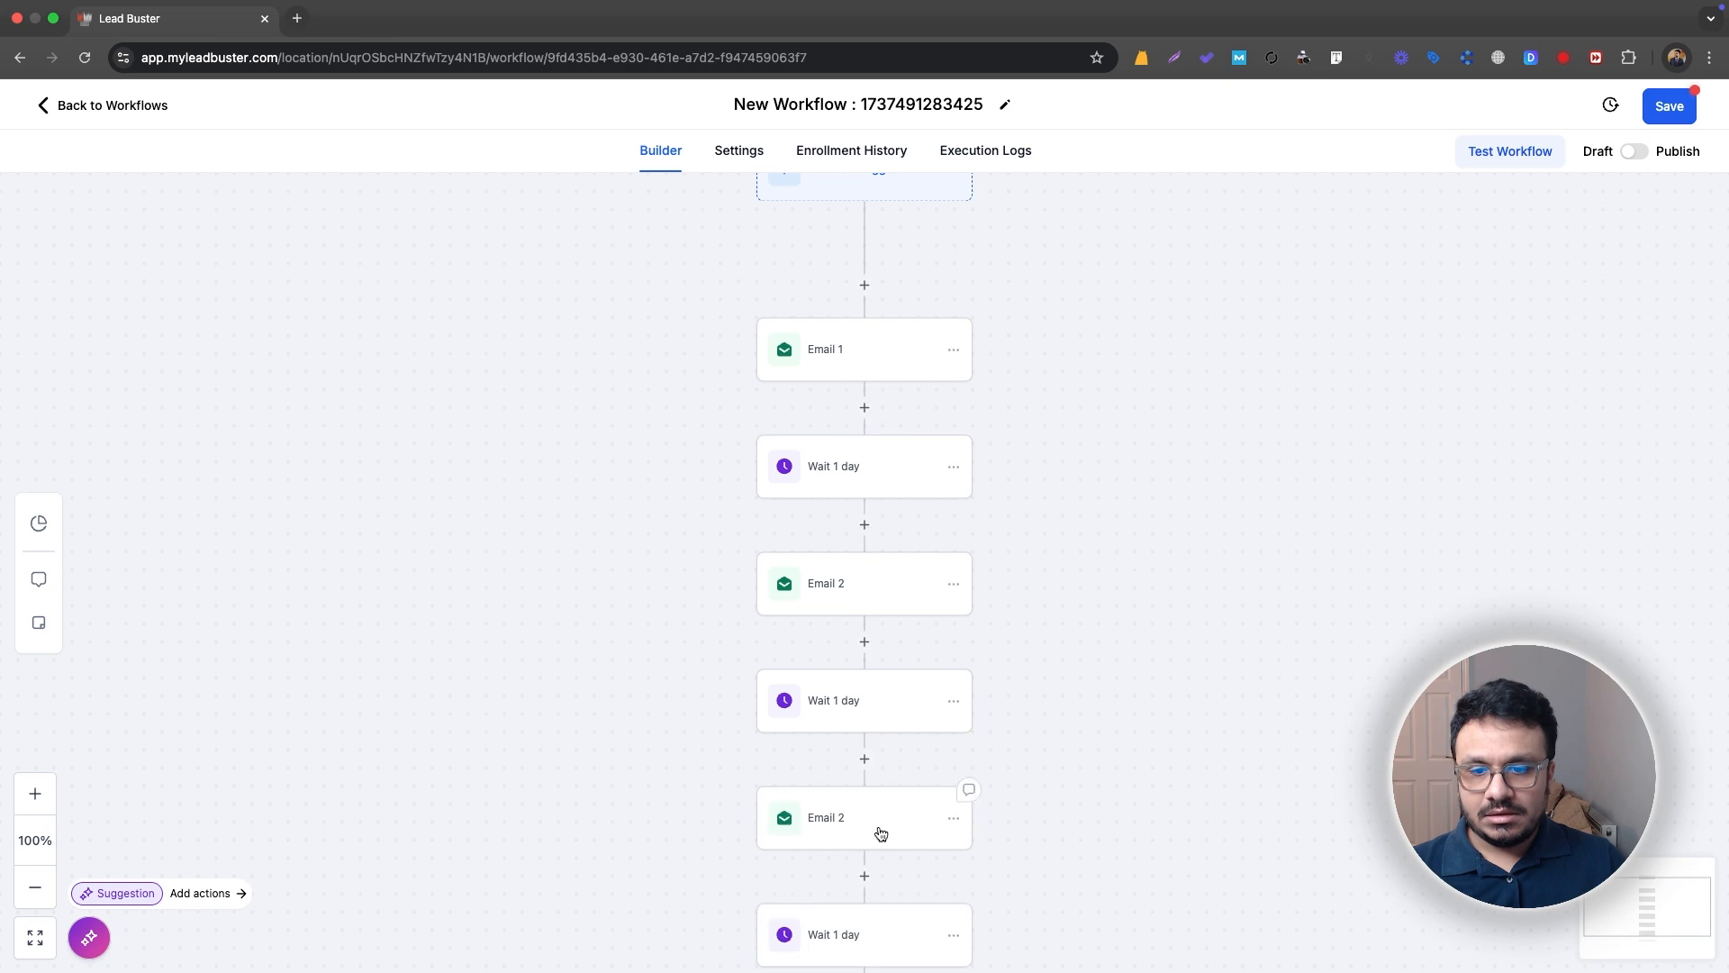
Step: Rename the last email action as "Email 3", save the action and save the workflow
{"action": "left_click", "coordinate": [879, 832]}
{"action": "left_click", "coordinate": [1297, 349]}
{"action": "key", "text": "BackSpace"}
{"action": "type", "text": "3"}
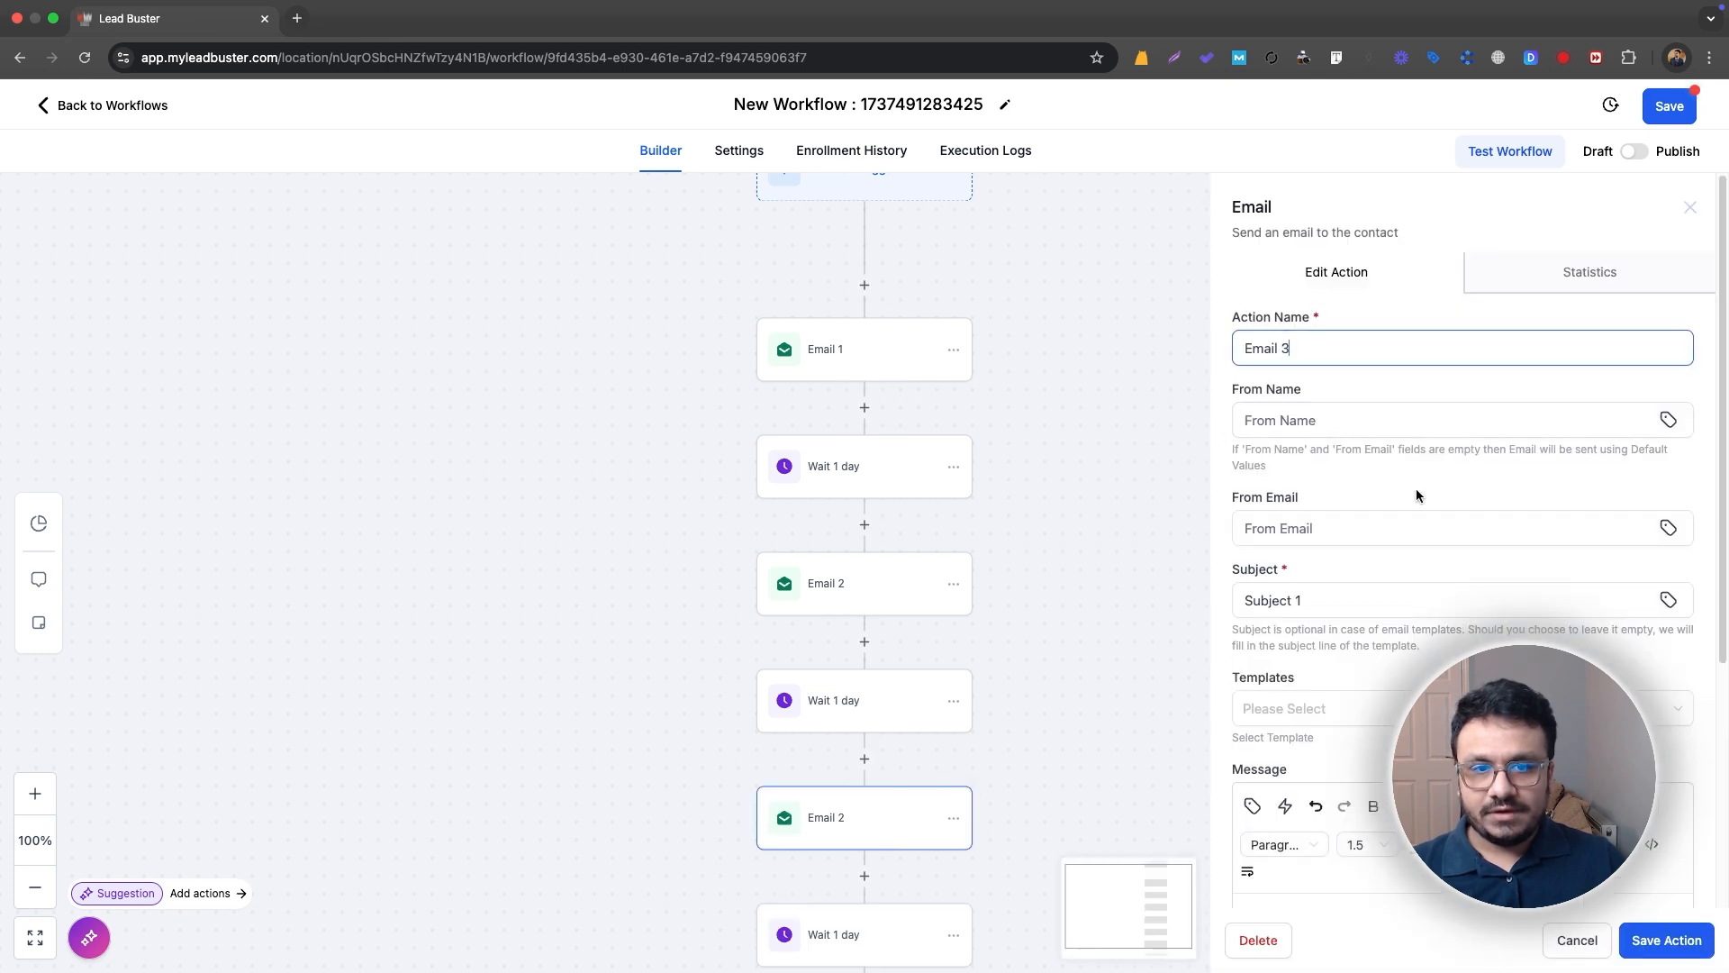
{"action": "left_click", "coordinate": [1655, 941]}
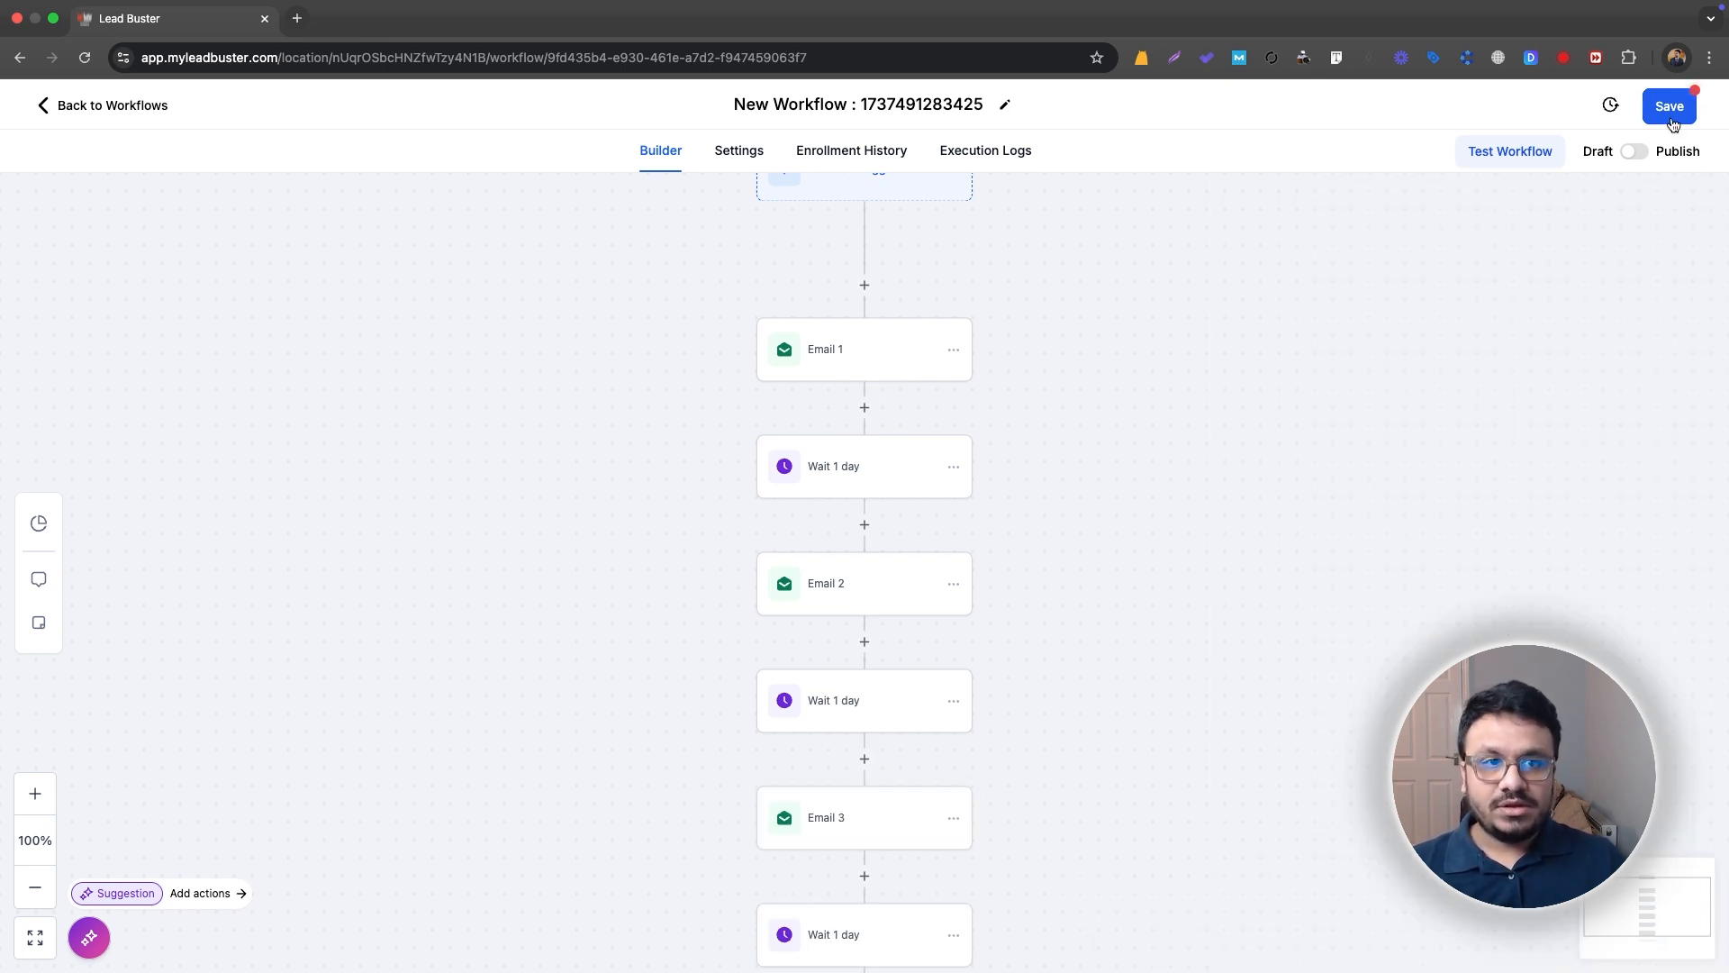
{"action": "left_click", "coordinate": [1671, 110]}
Step: Insert a Drip action between the trigger and Email 1
{"action": "scroll", "coordinate": [817, 446], "scroll_direction": "up", "scroll_amount": 3}
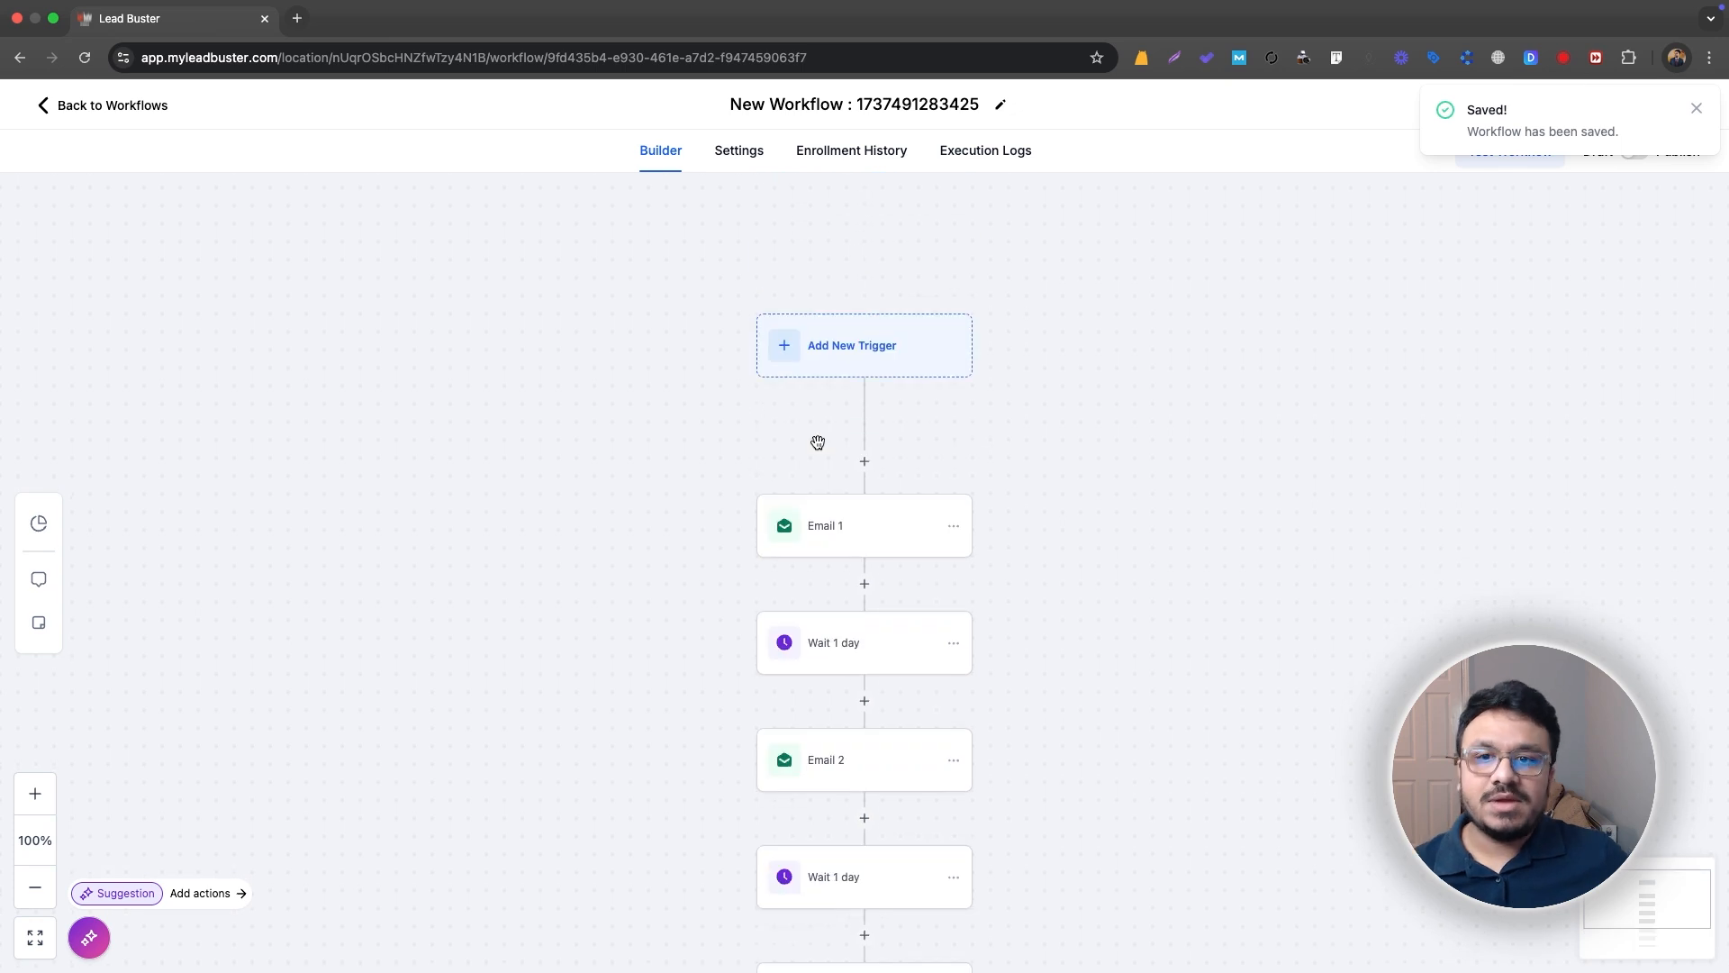
{"action": "scroll", "coordinate": [823, 413], "scroll_direction": "down", "scroll_amount": 2}
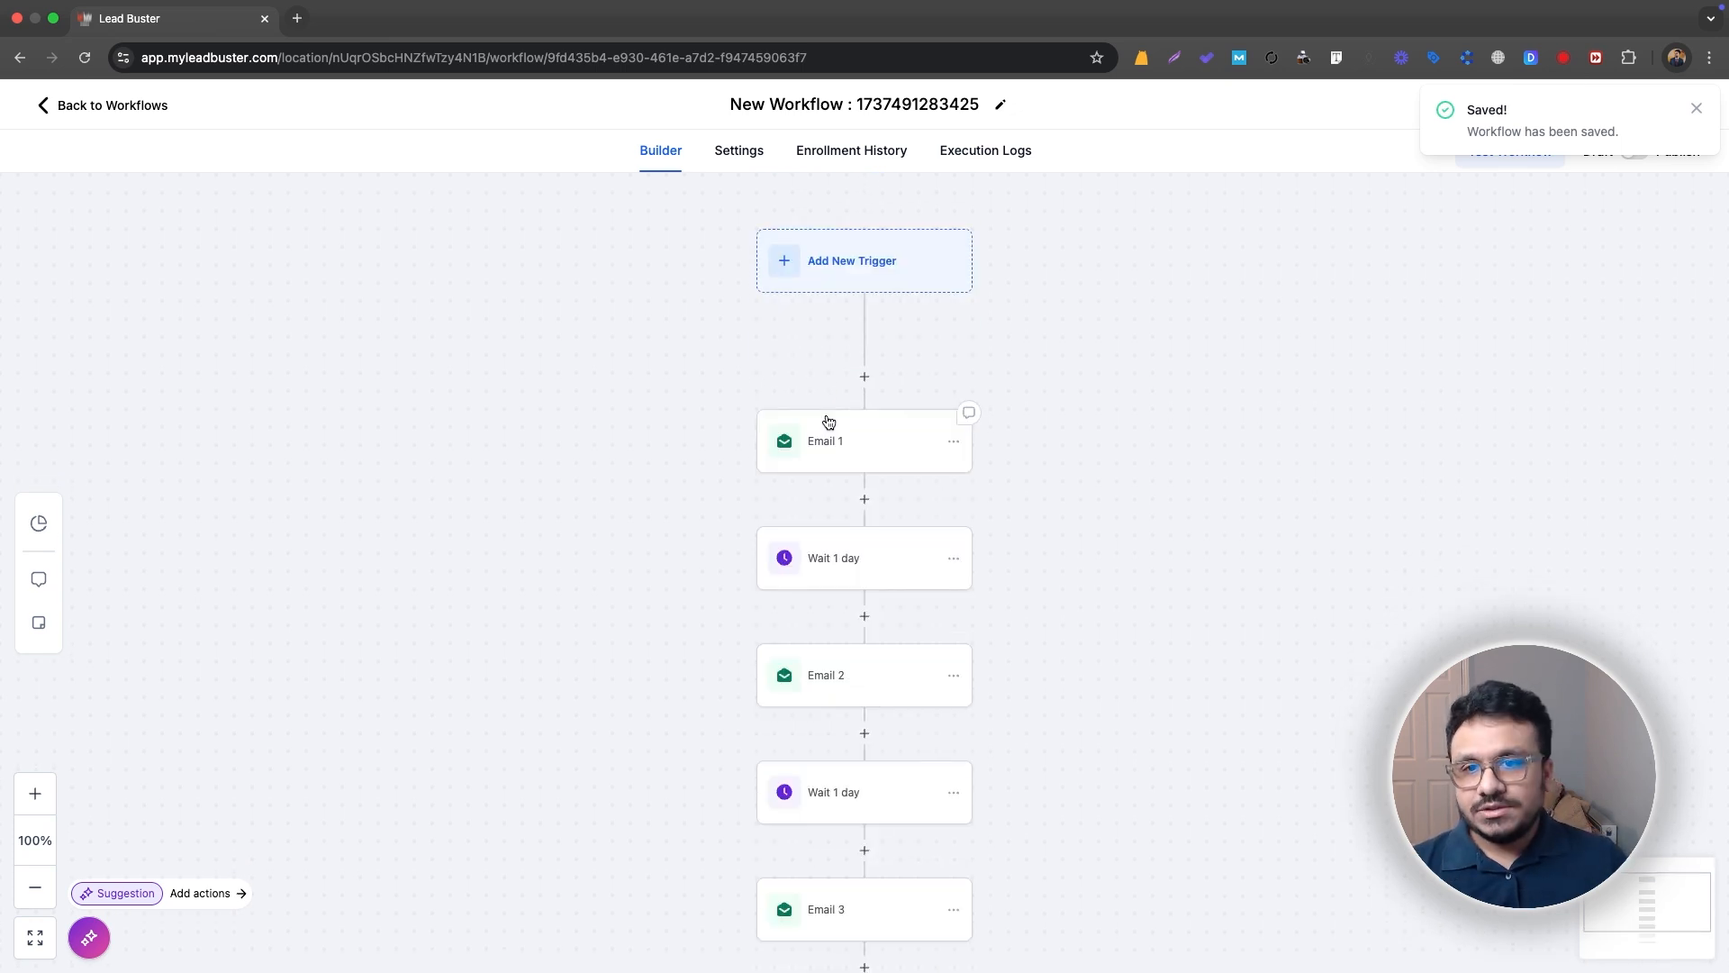
{"action": "left_click", "coordinate": [865, 376]}
{"action": "type", "text": "drip"}
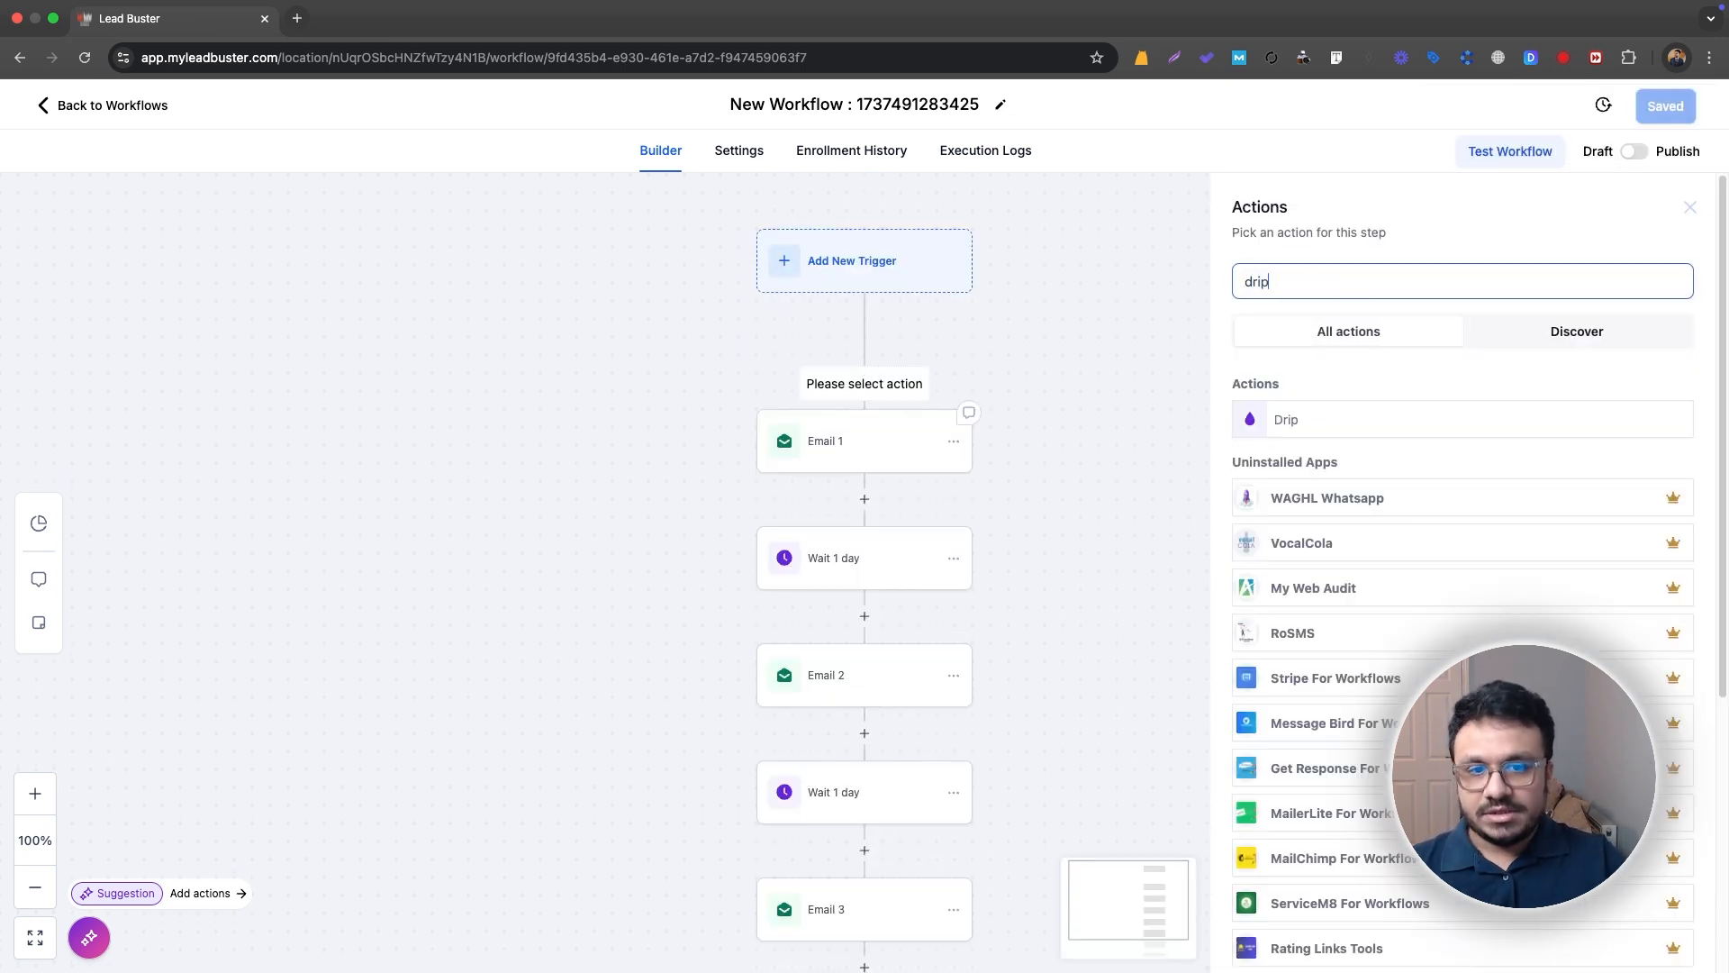
{"action": "left_click", "coordinate": [1288, 420]}
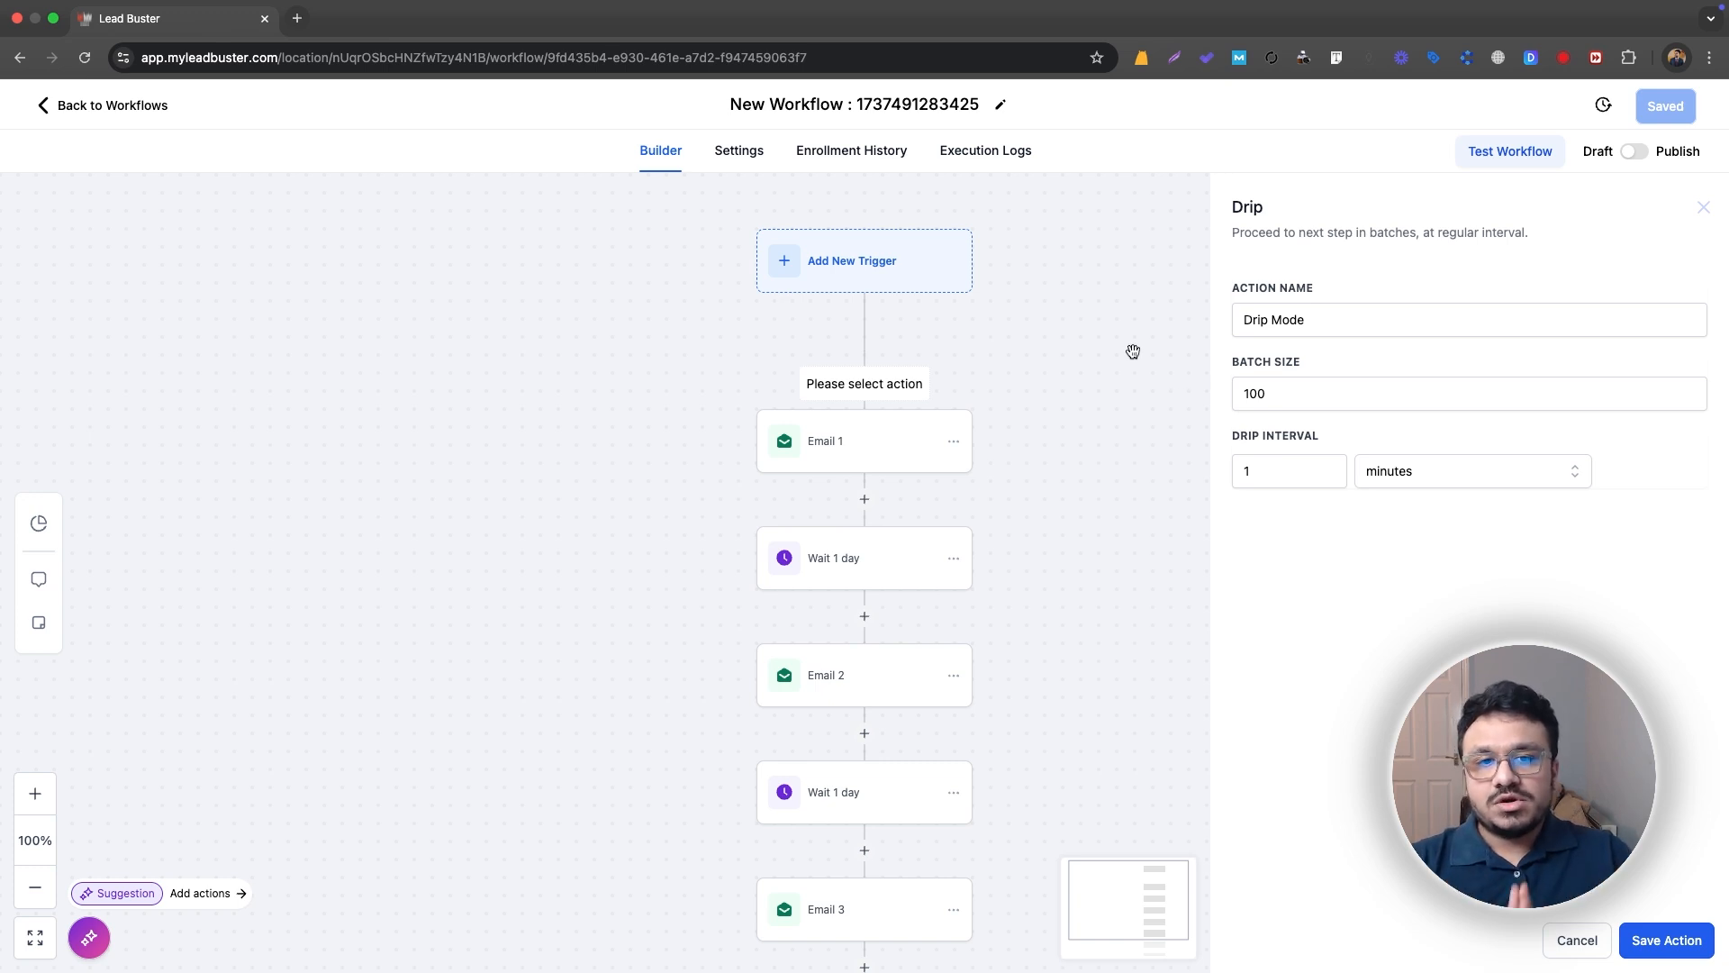
Step: Set the Drip action's batch size to 50 and its interval to 30 minutes, and save the action
{"action": "left_click", "coordinate": [1256, 403]}
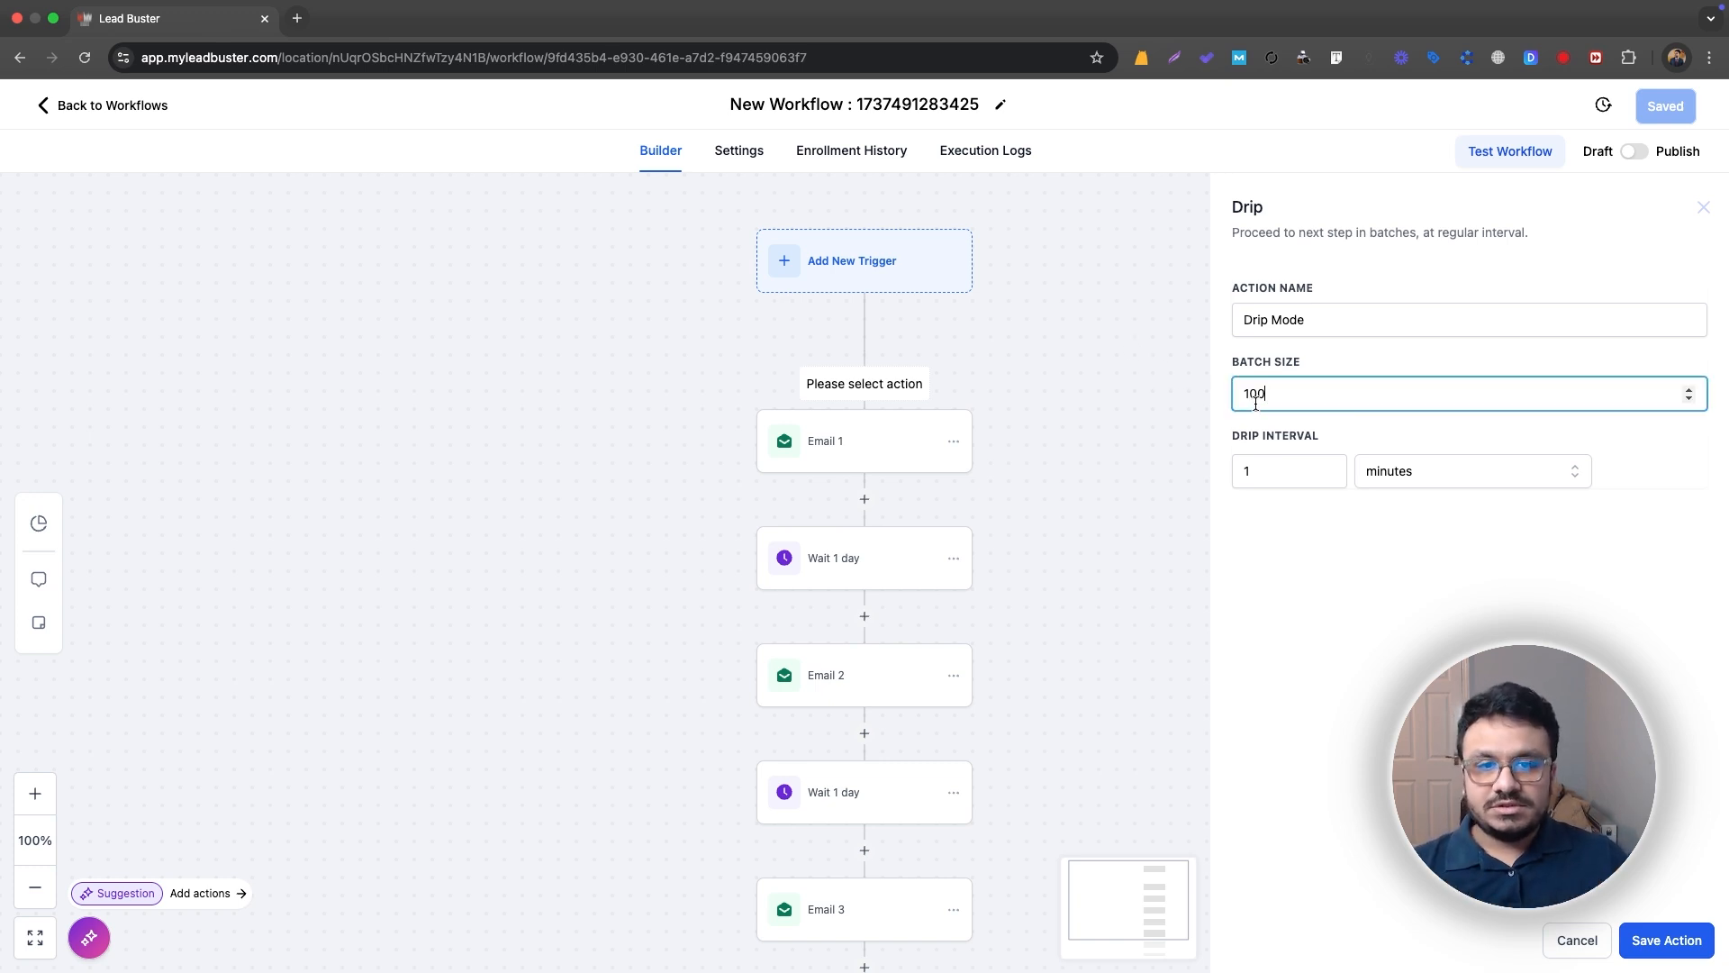
{"action": "double_click", "coordinate": [1256, 396]}
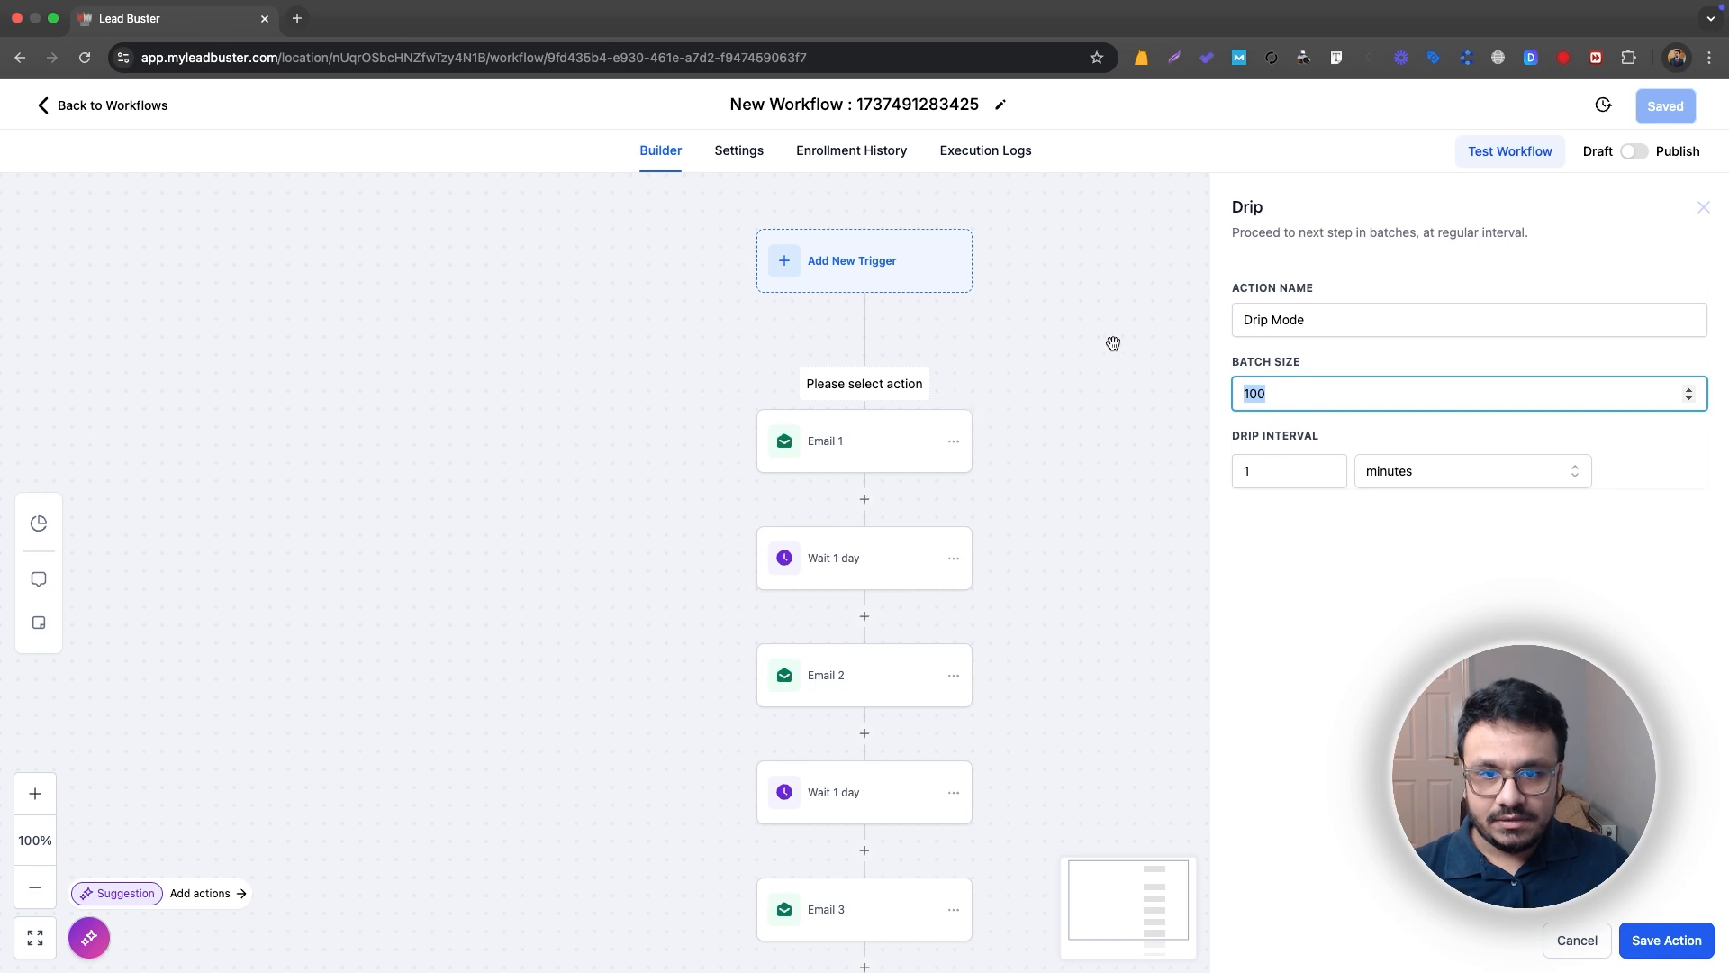
{"action": "left_click", "coordinate": [1267, 392]}
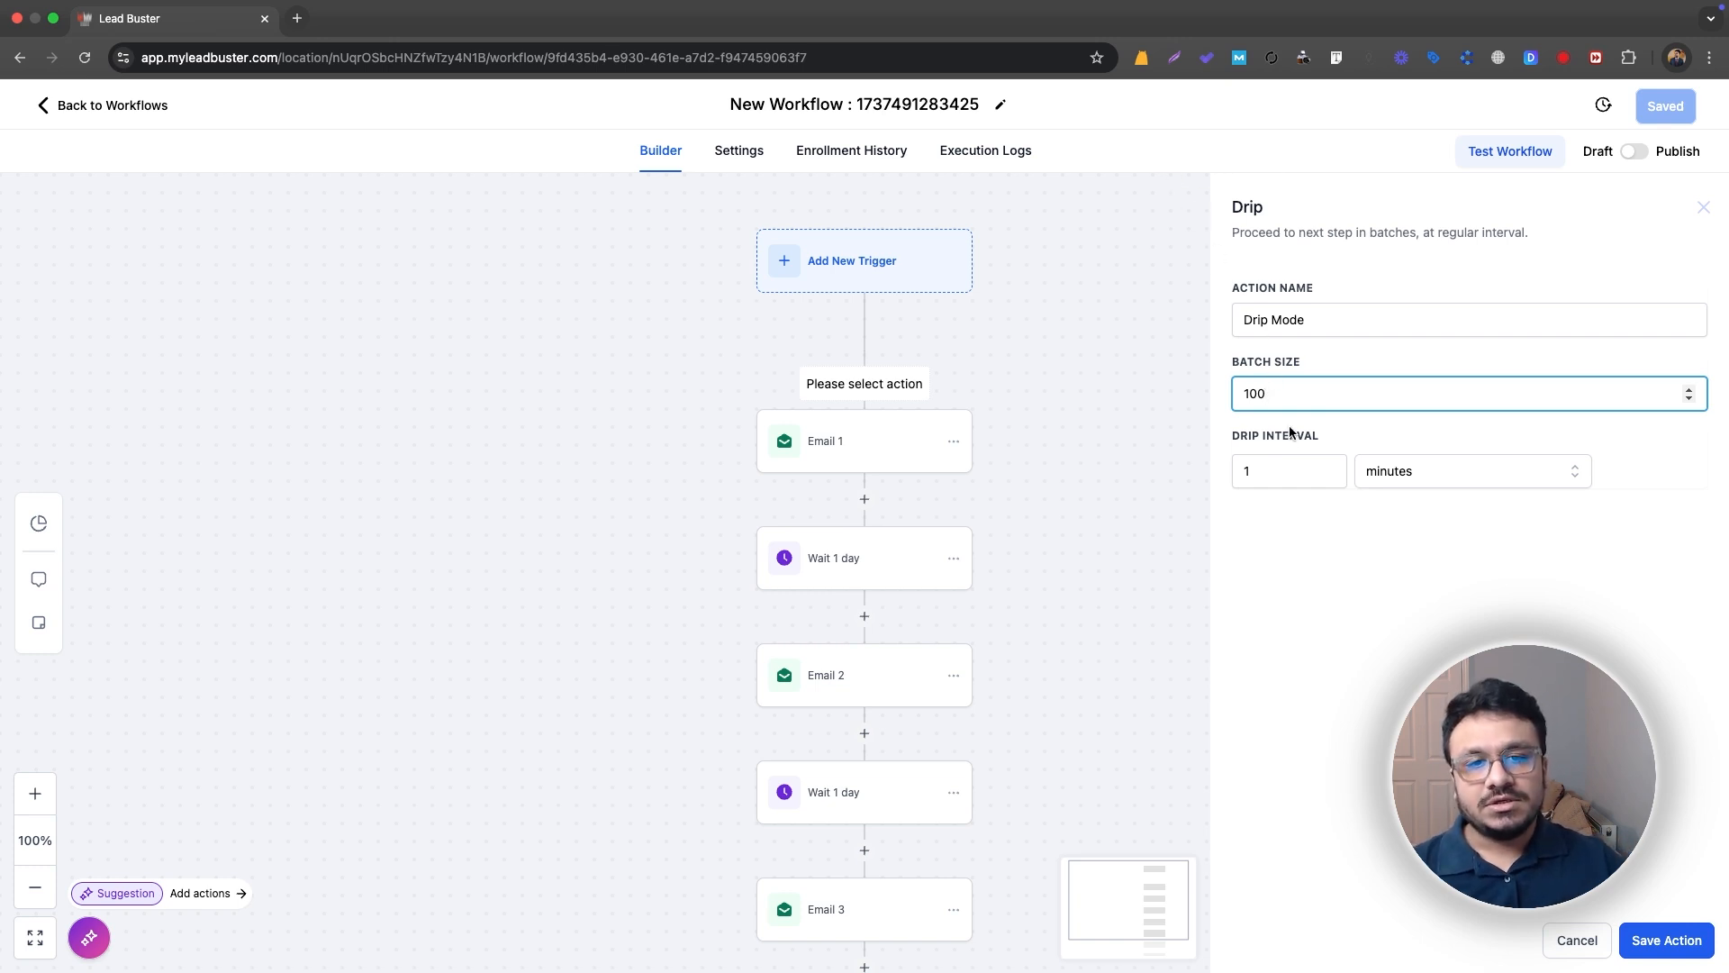
{"action": "double_click", "coordinate": [1257, 396]}
{"action": "type", "text": "50"}
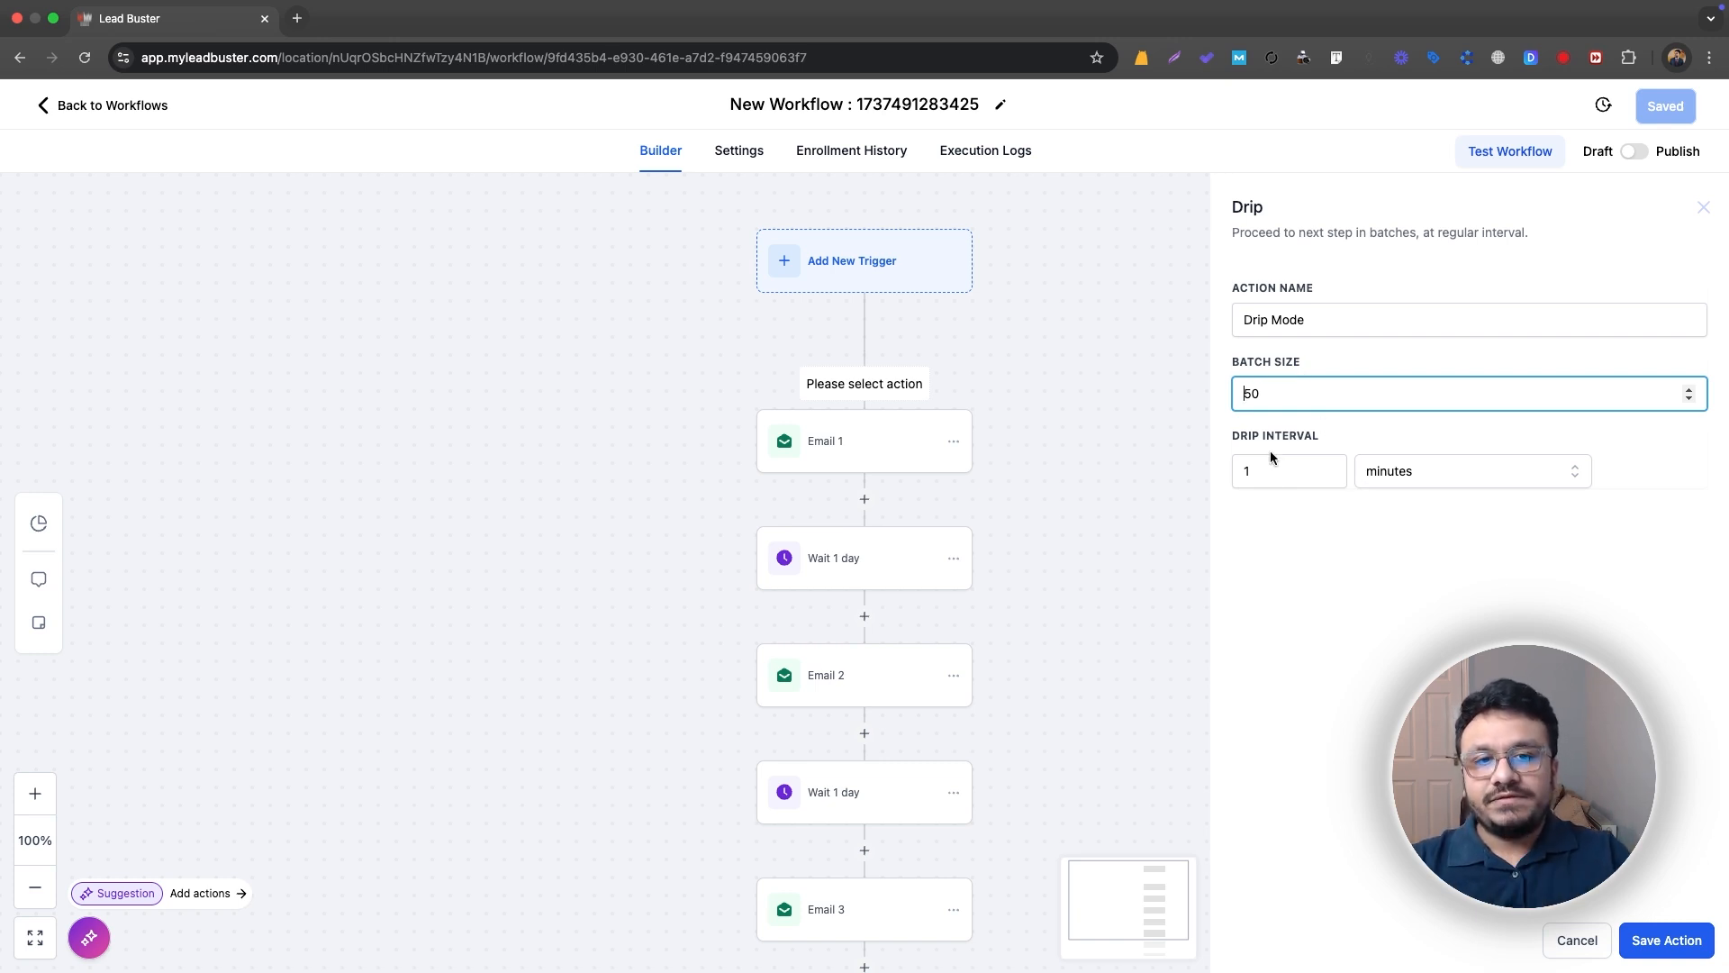
{"action": "key", "text": "Tab"}
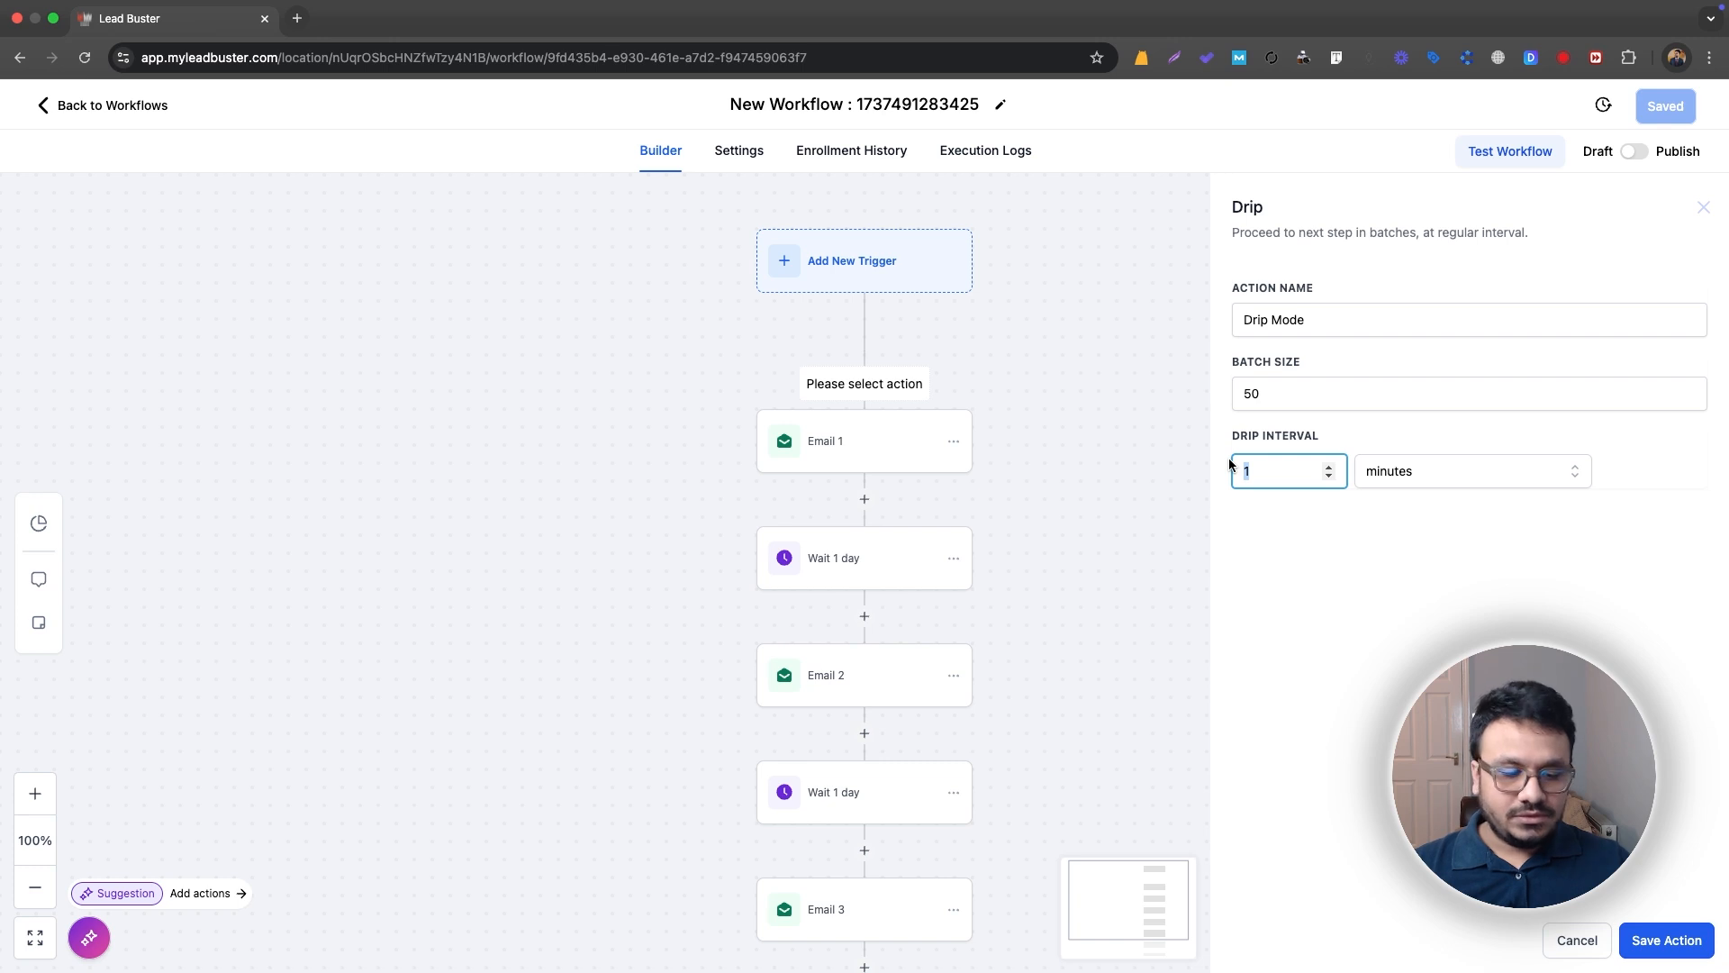
{"action": "type", "text": "30"}
{"action": "left_click", "coordinate": [1286, 432]}
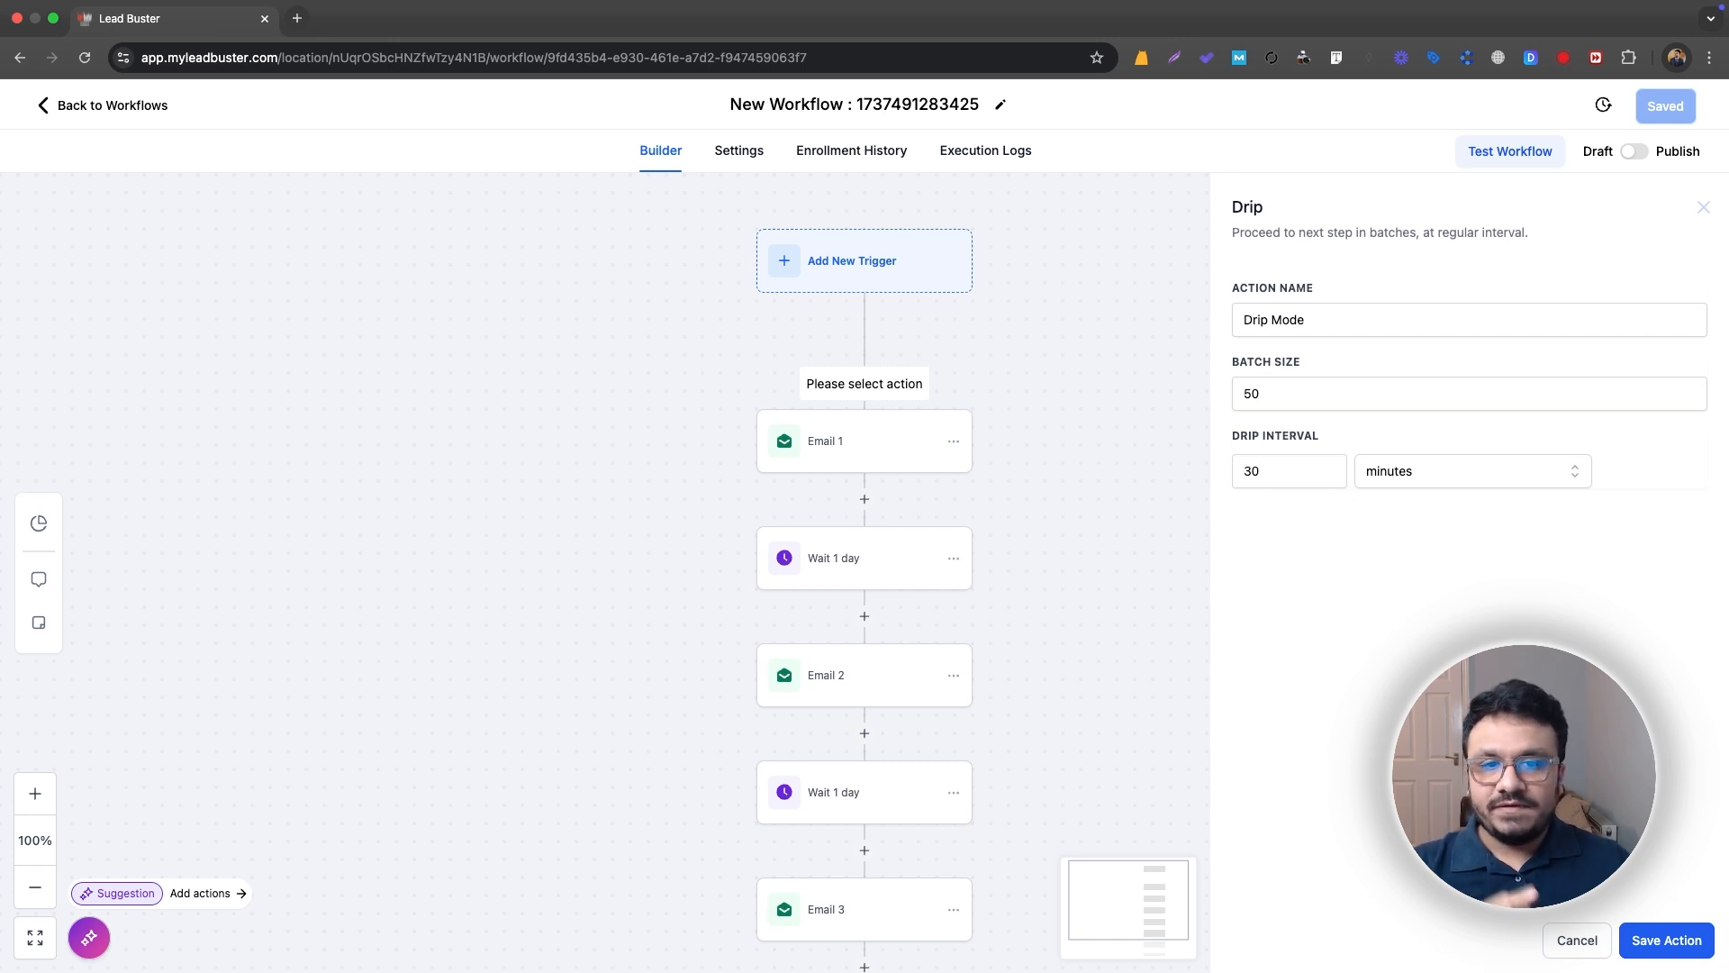
{"action": "left_click", "coordinate": [1667, 939]}
Step: Copy the Drip Mode action and paste it between the first one-day wait and Email 2
{"action": "left_click", "coordinate": [958, 443]}
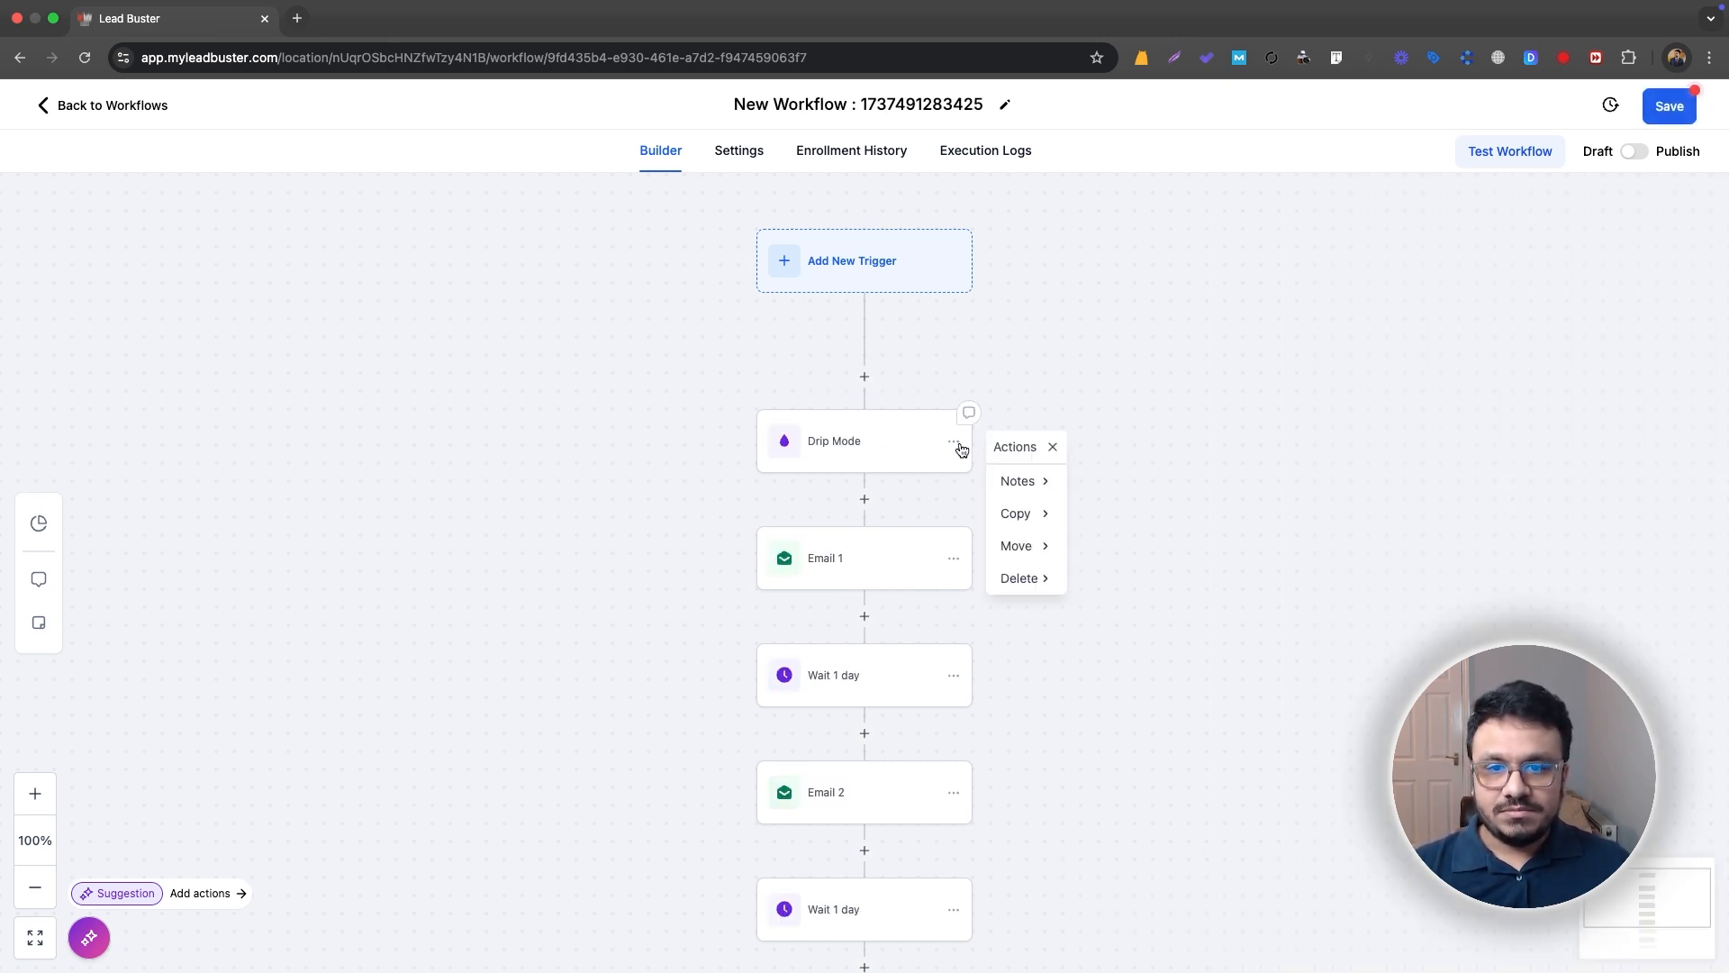
{"action": "left_click", "coordinate": [1042, 513]}
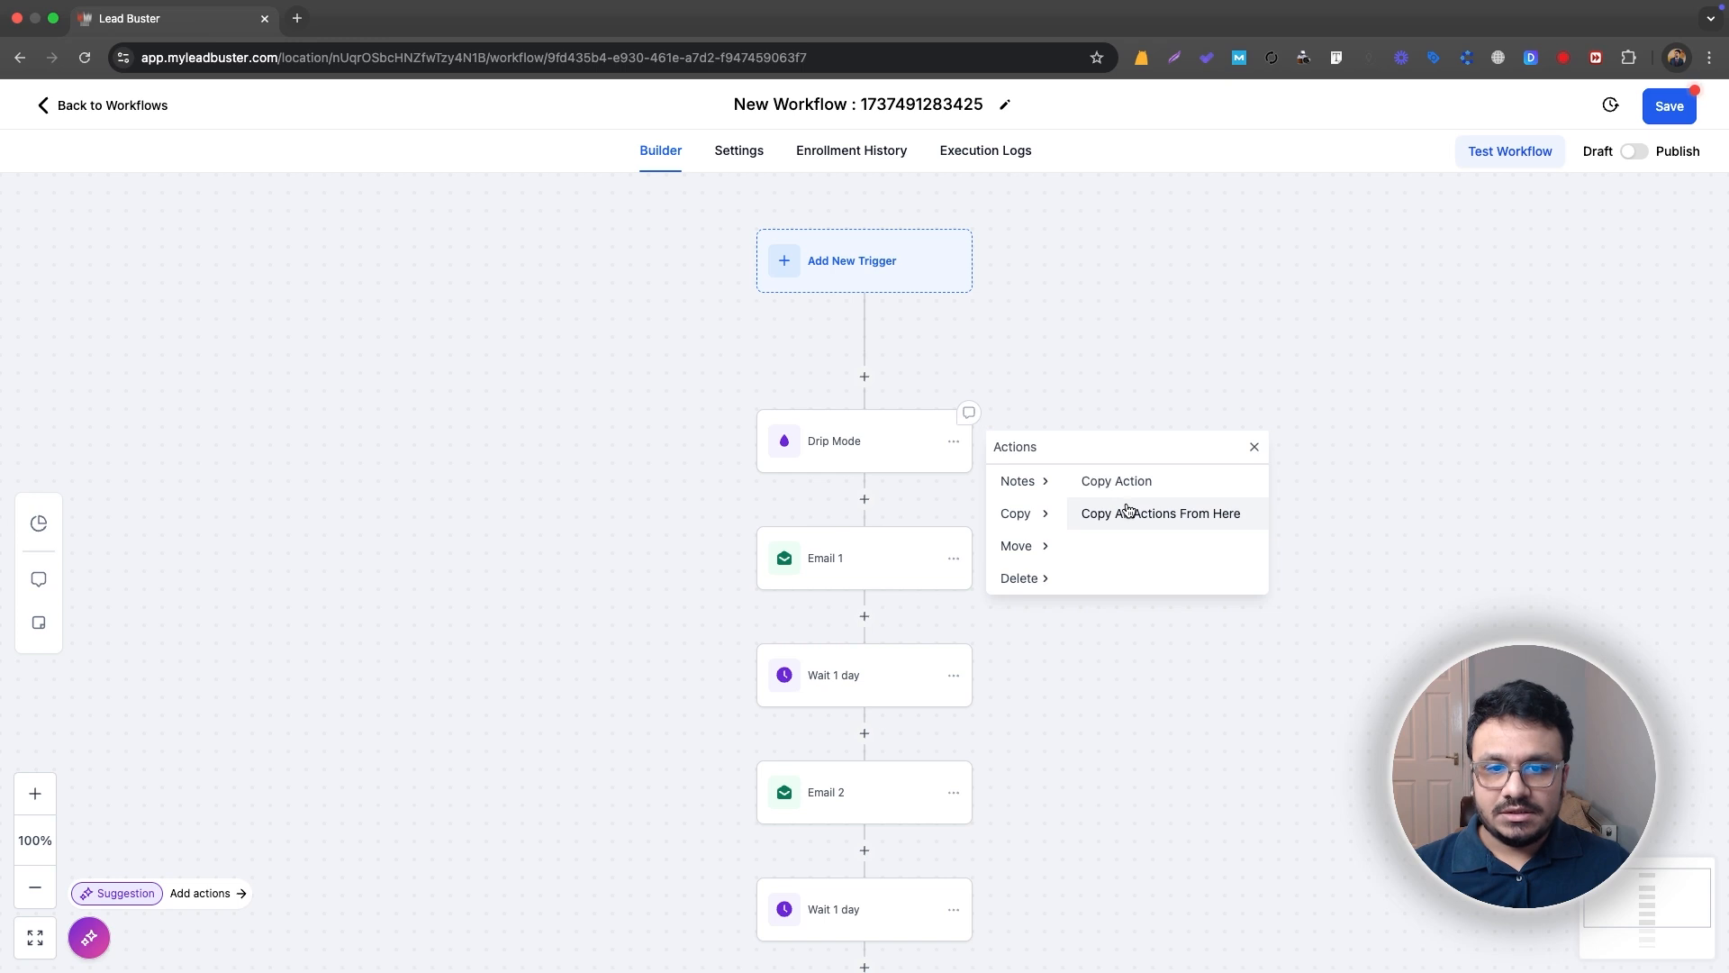
{"action": "left_click", "coordinate": [1124, 482]}
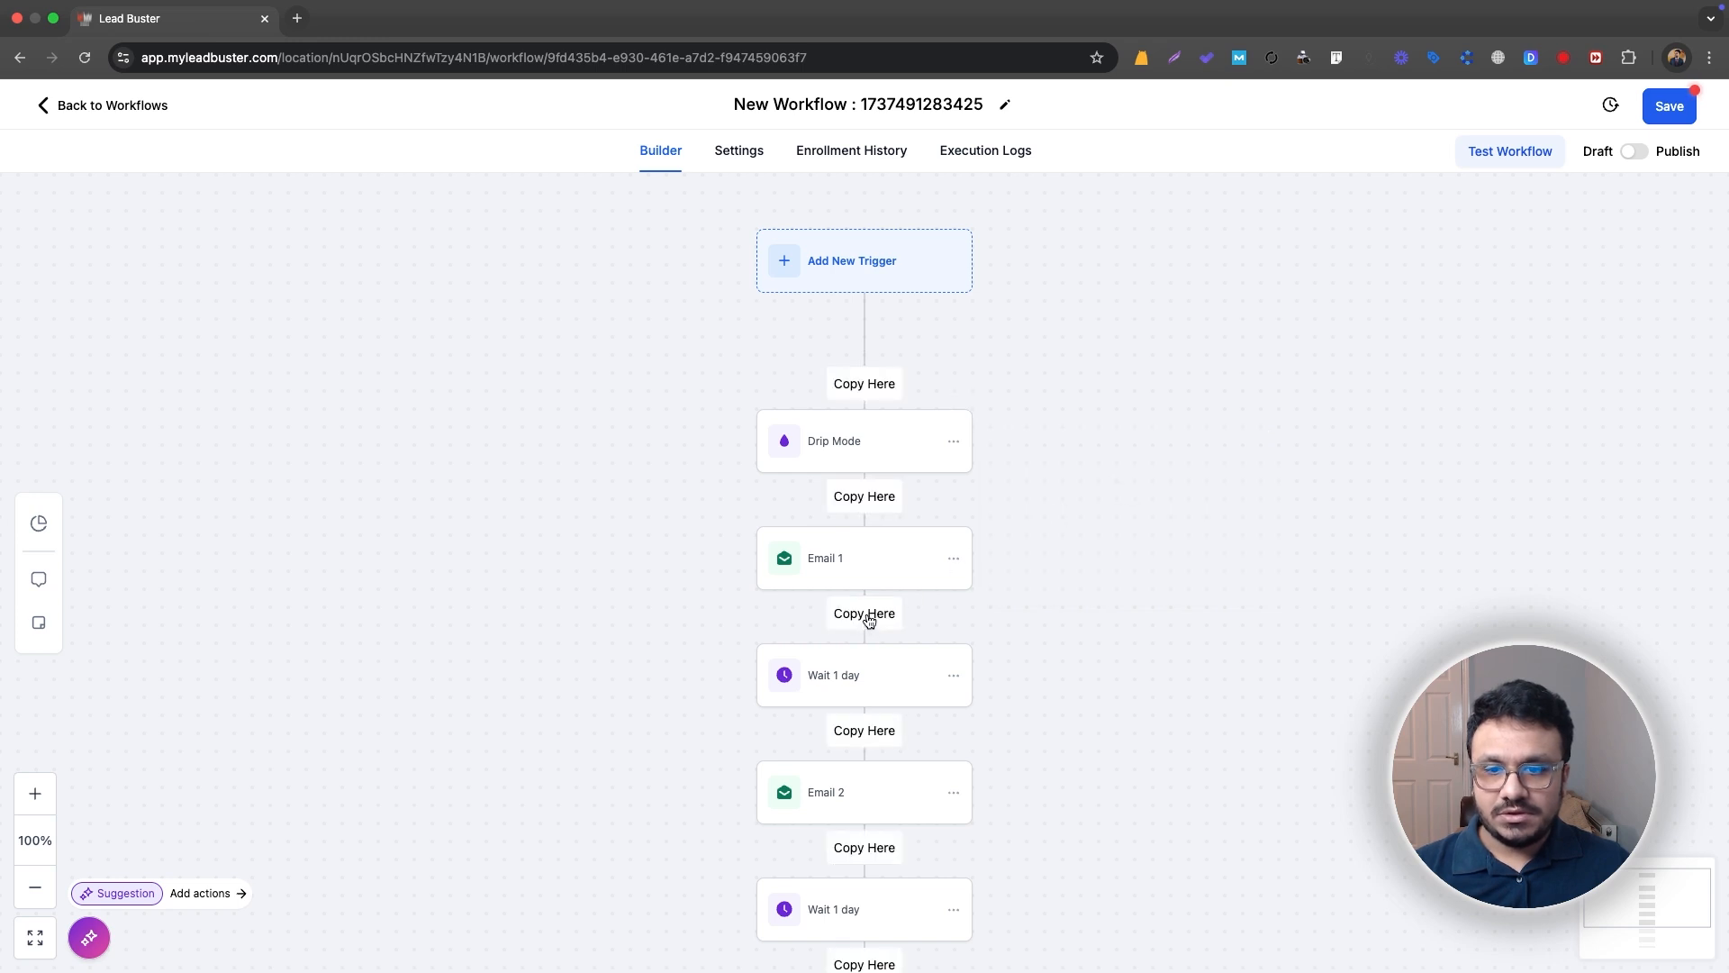
{"action": "left_click", "coordinate": [879, 730]}
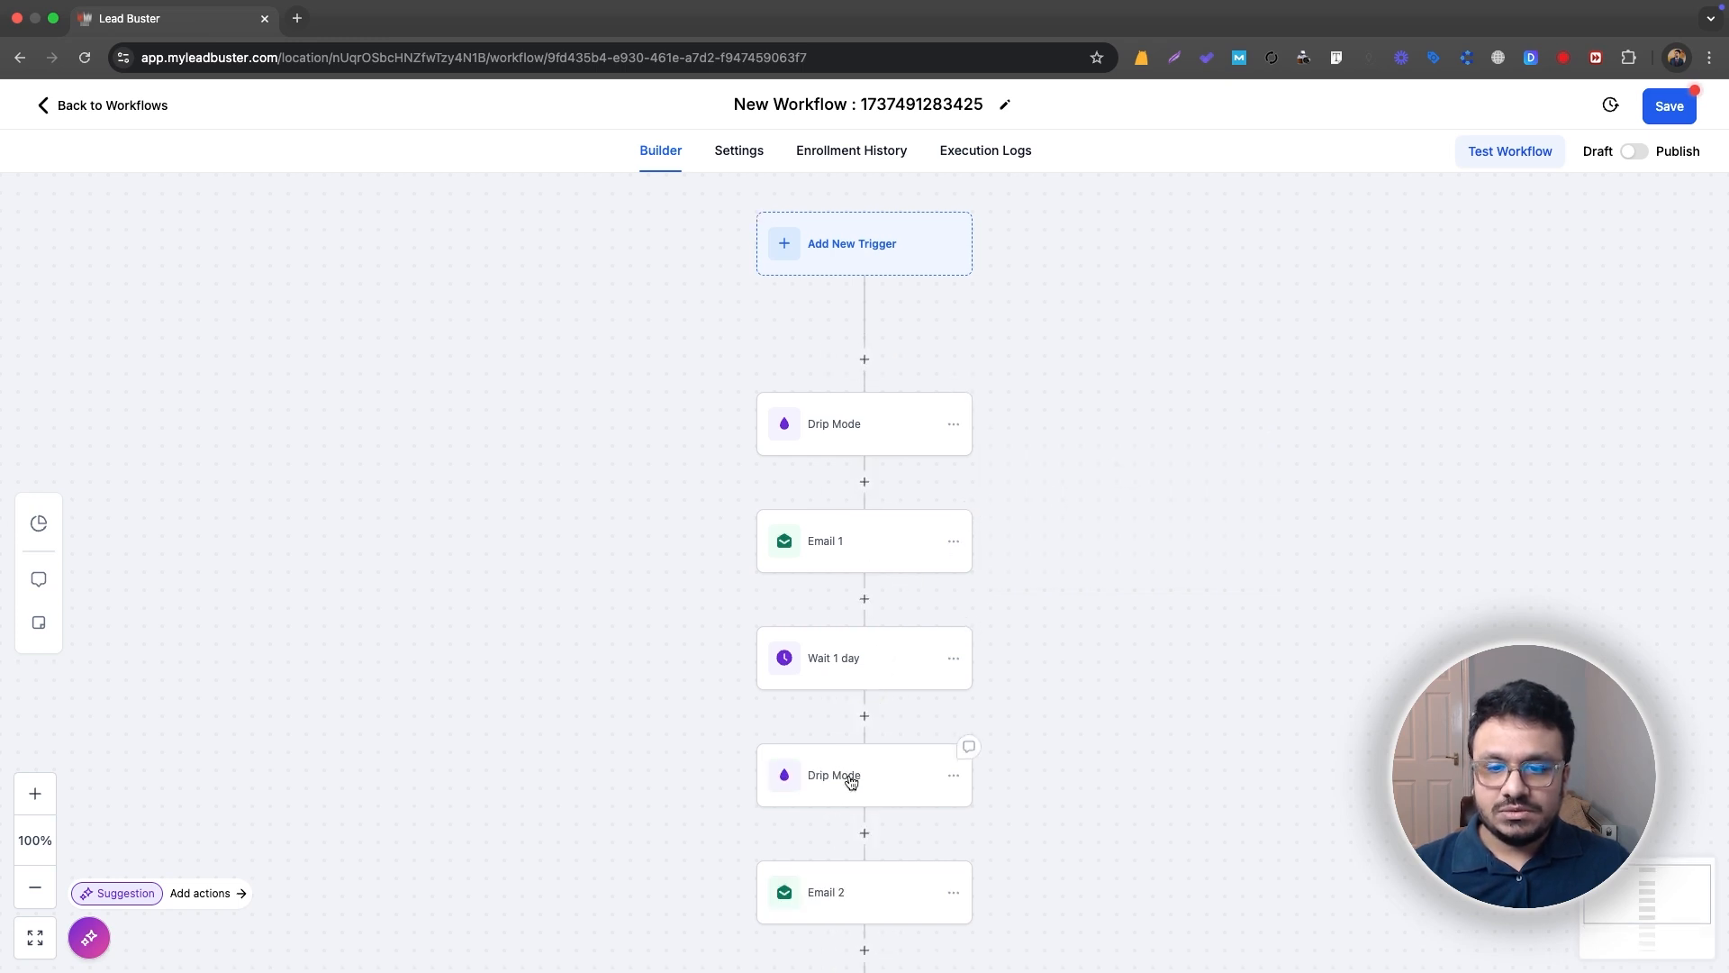
{"action": "scroll", "coordinate": [854, 776], "scroll_direction": "down", "scroll_amount": 3}
Step: Switch the workflow from Draft to Publish and save it
{"action": "left_click", "coordinate": [1634, 151]}
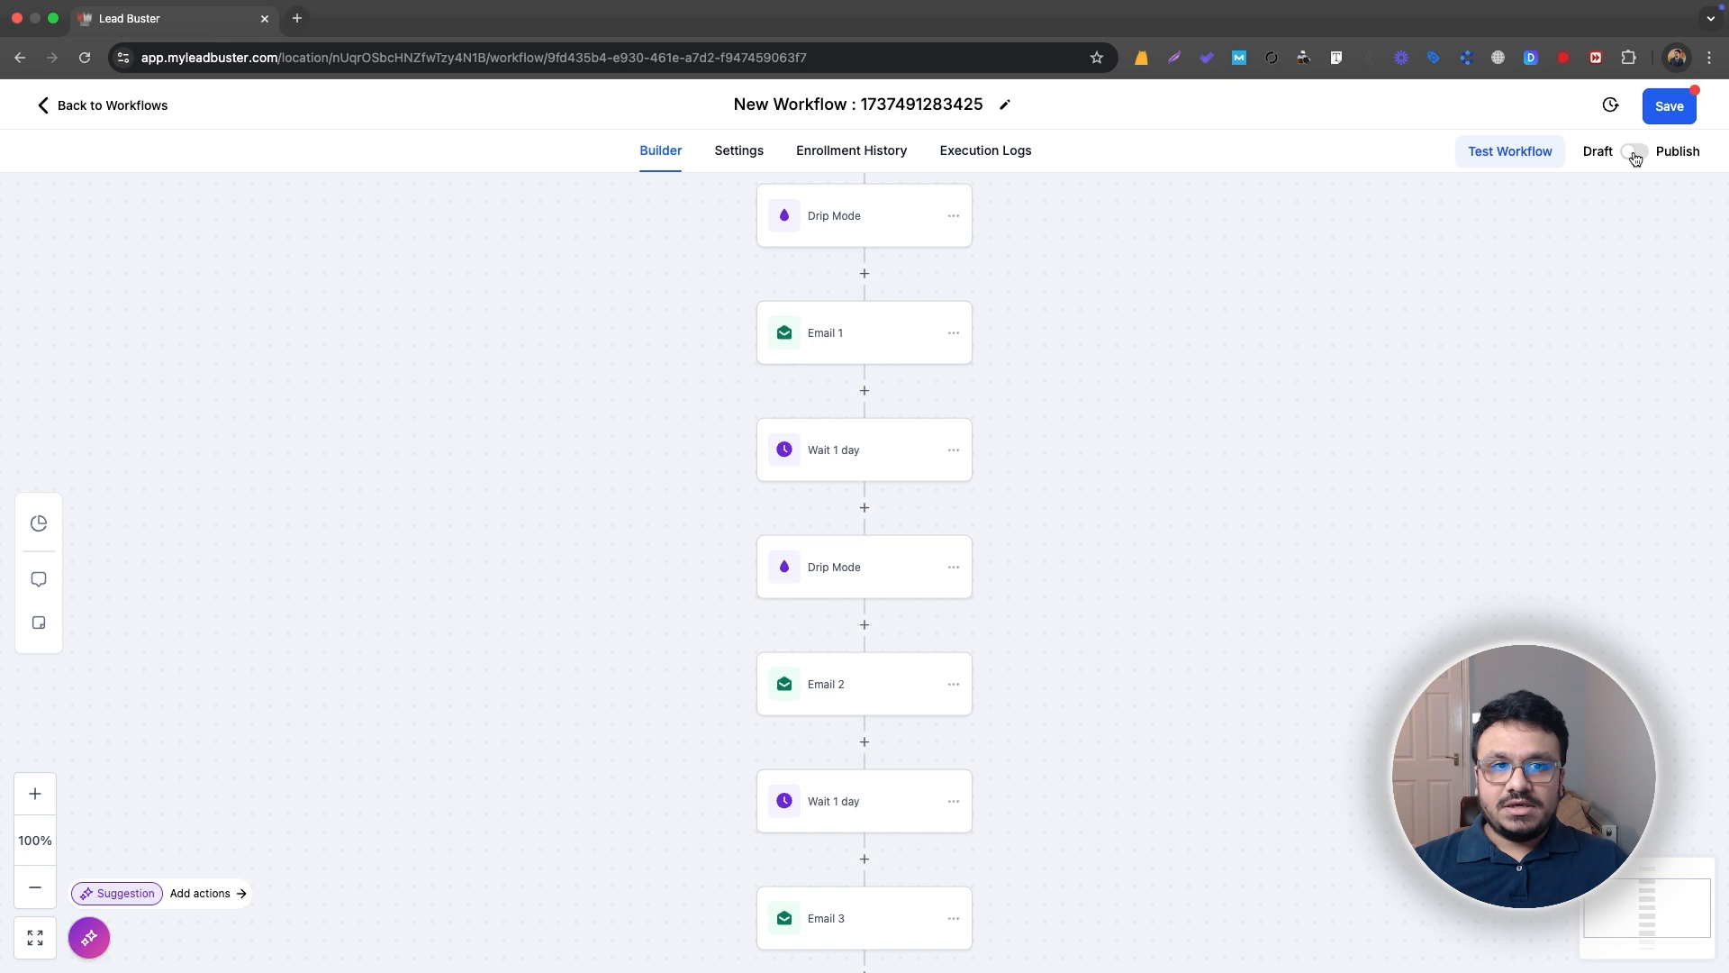
{"action": "left_click", "coordinate": [1668, 106]}
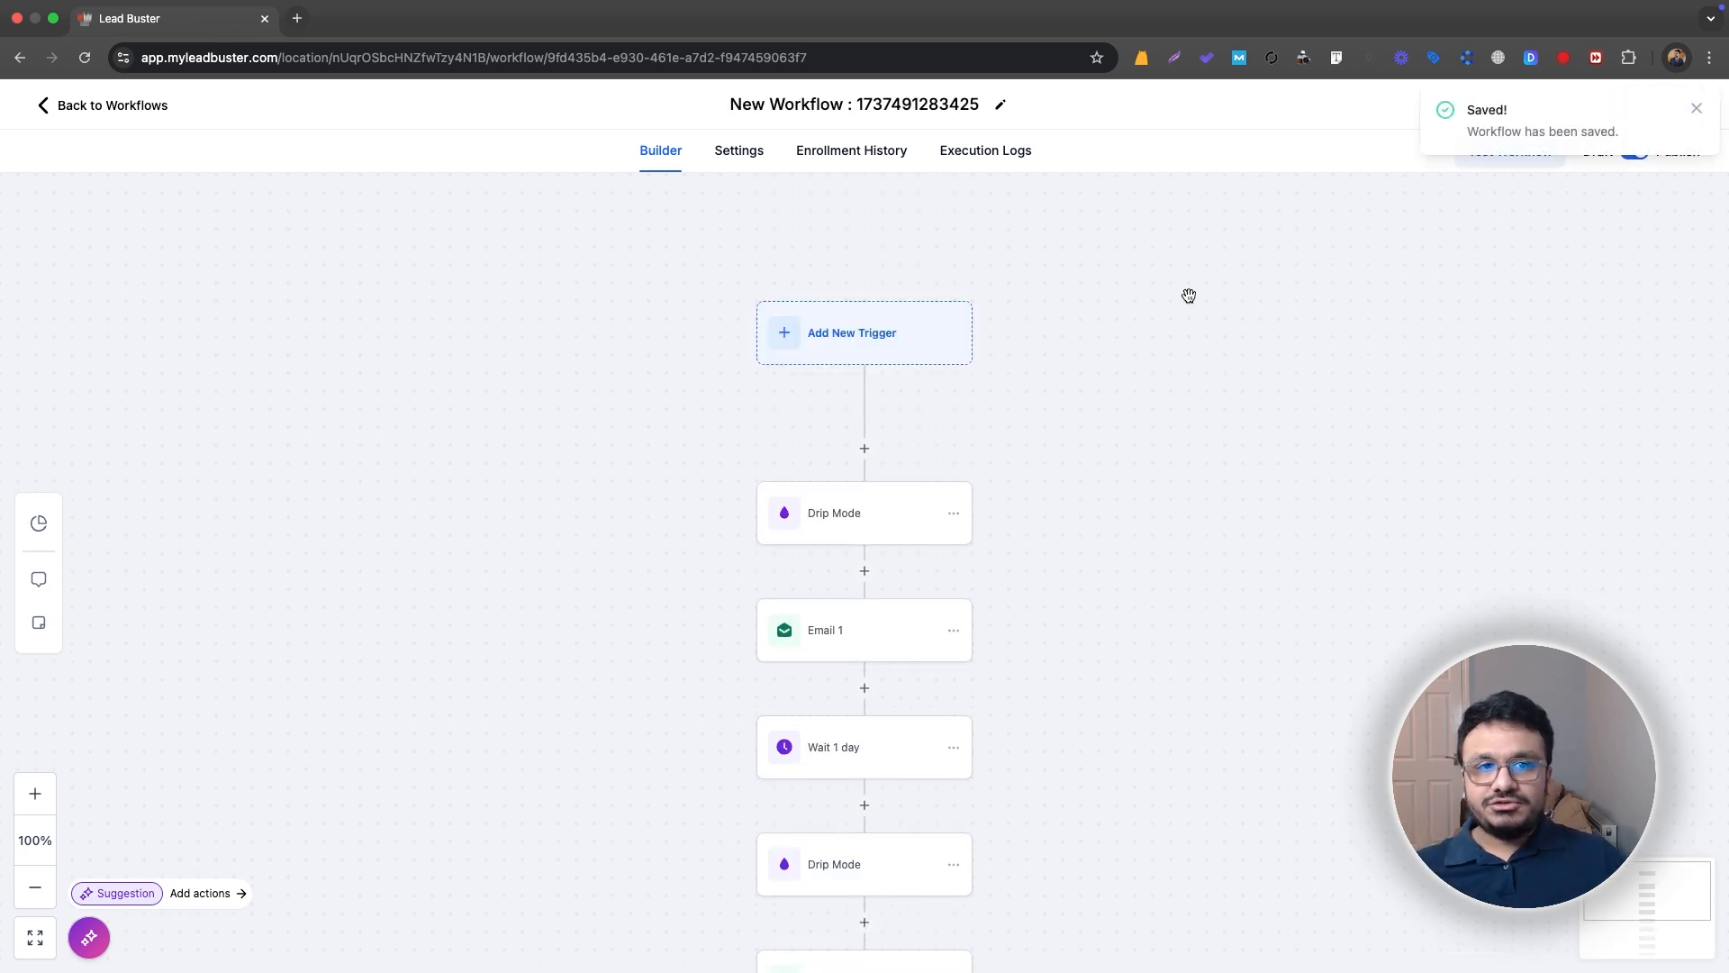
{"action": "left_click", "coordinate": [1695, 109]}
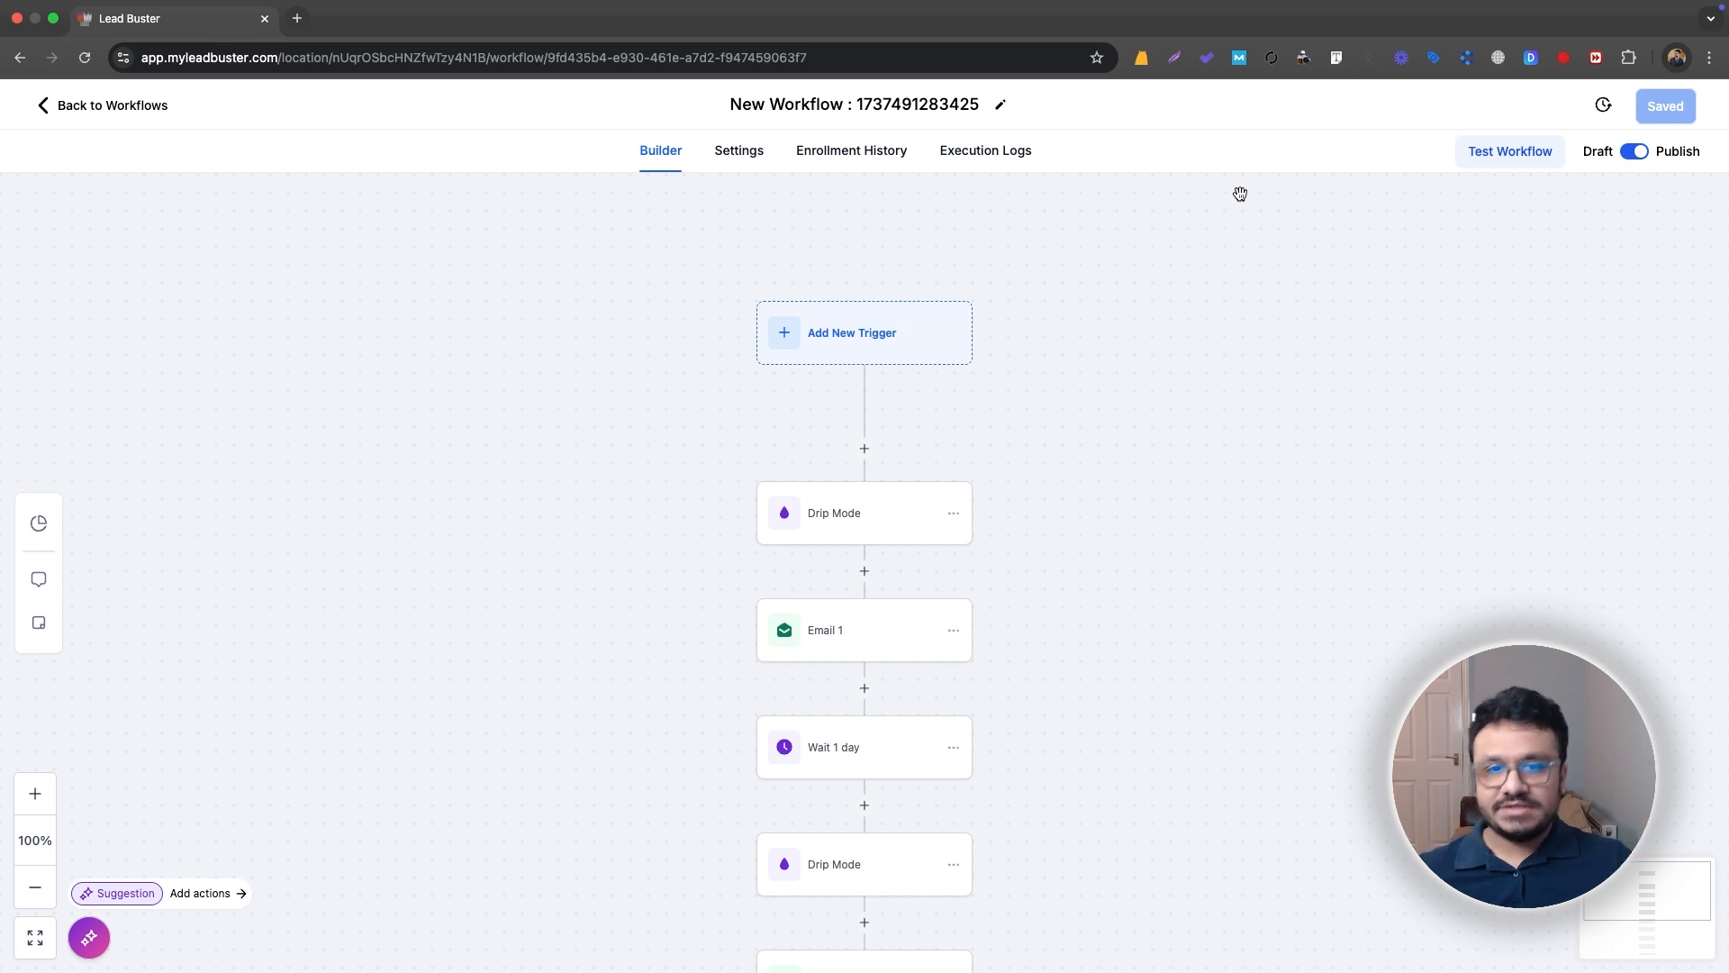
Step: Delete both Drip Mode actions, before Email 1 and before Email 2, and save the workflow
{"action": "scroll", "coordinate": [1000, 262], "scroll_direction": "down", "scroll_amount": 2}
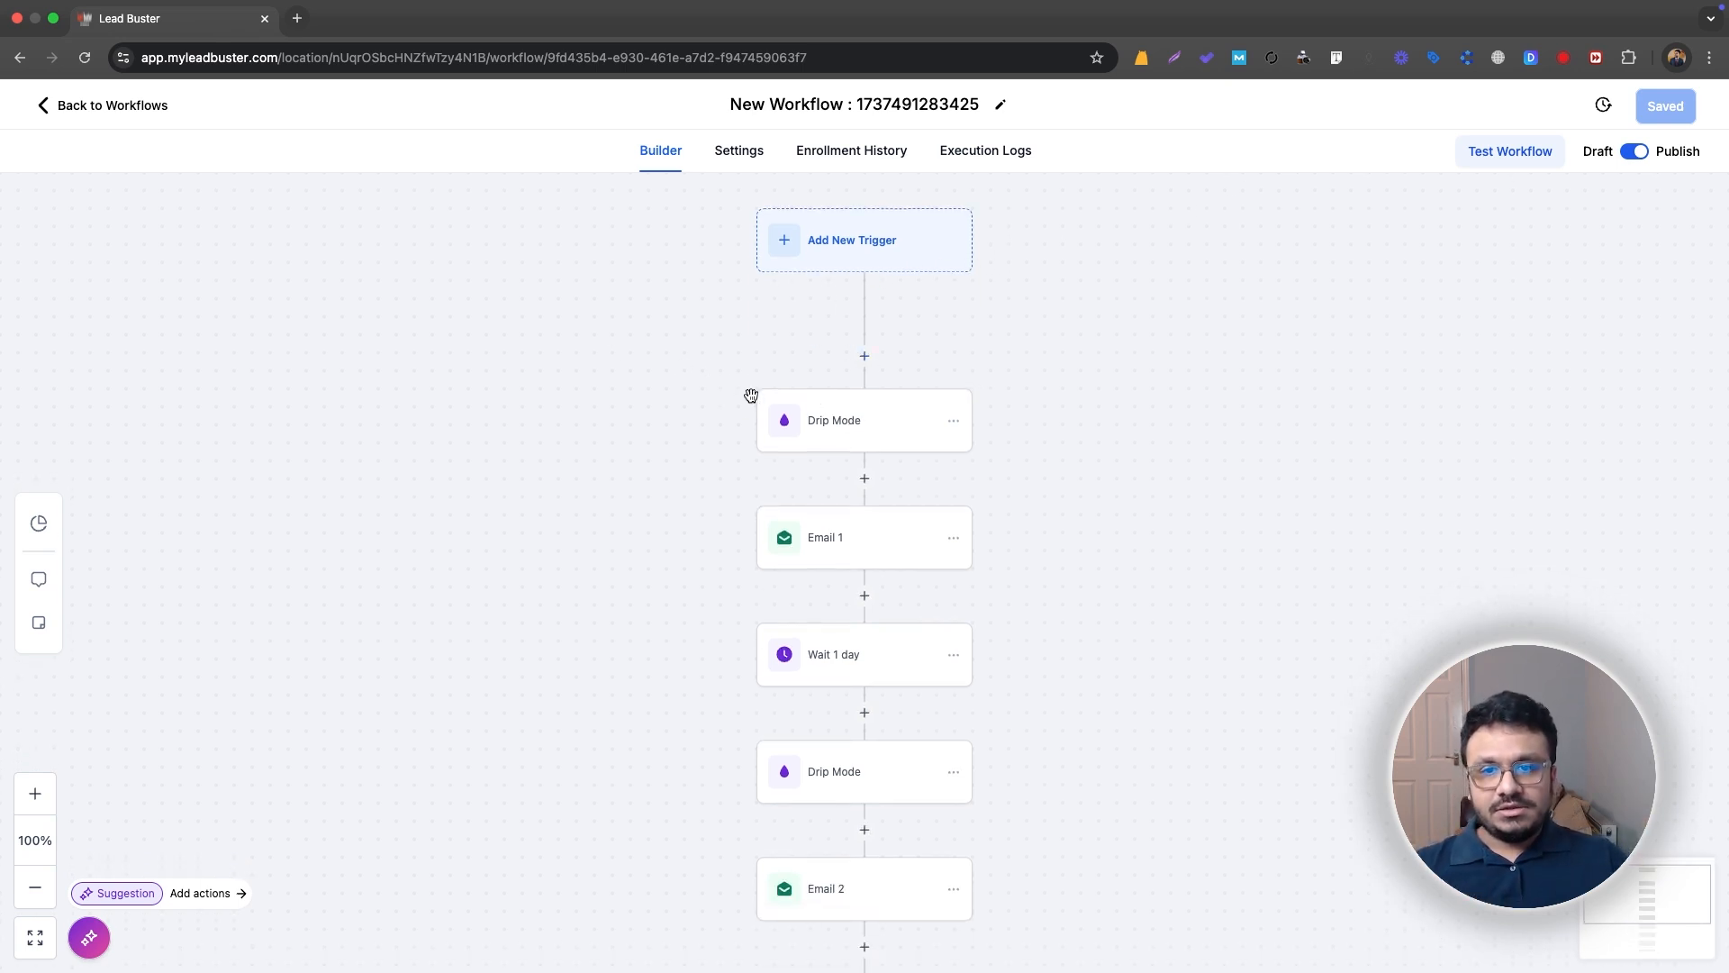
{"action": "left_click", "coordinate": [953, 422]}
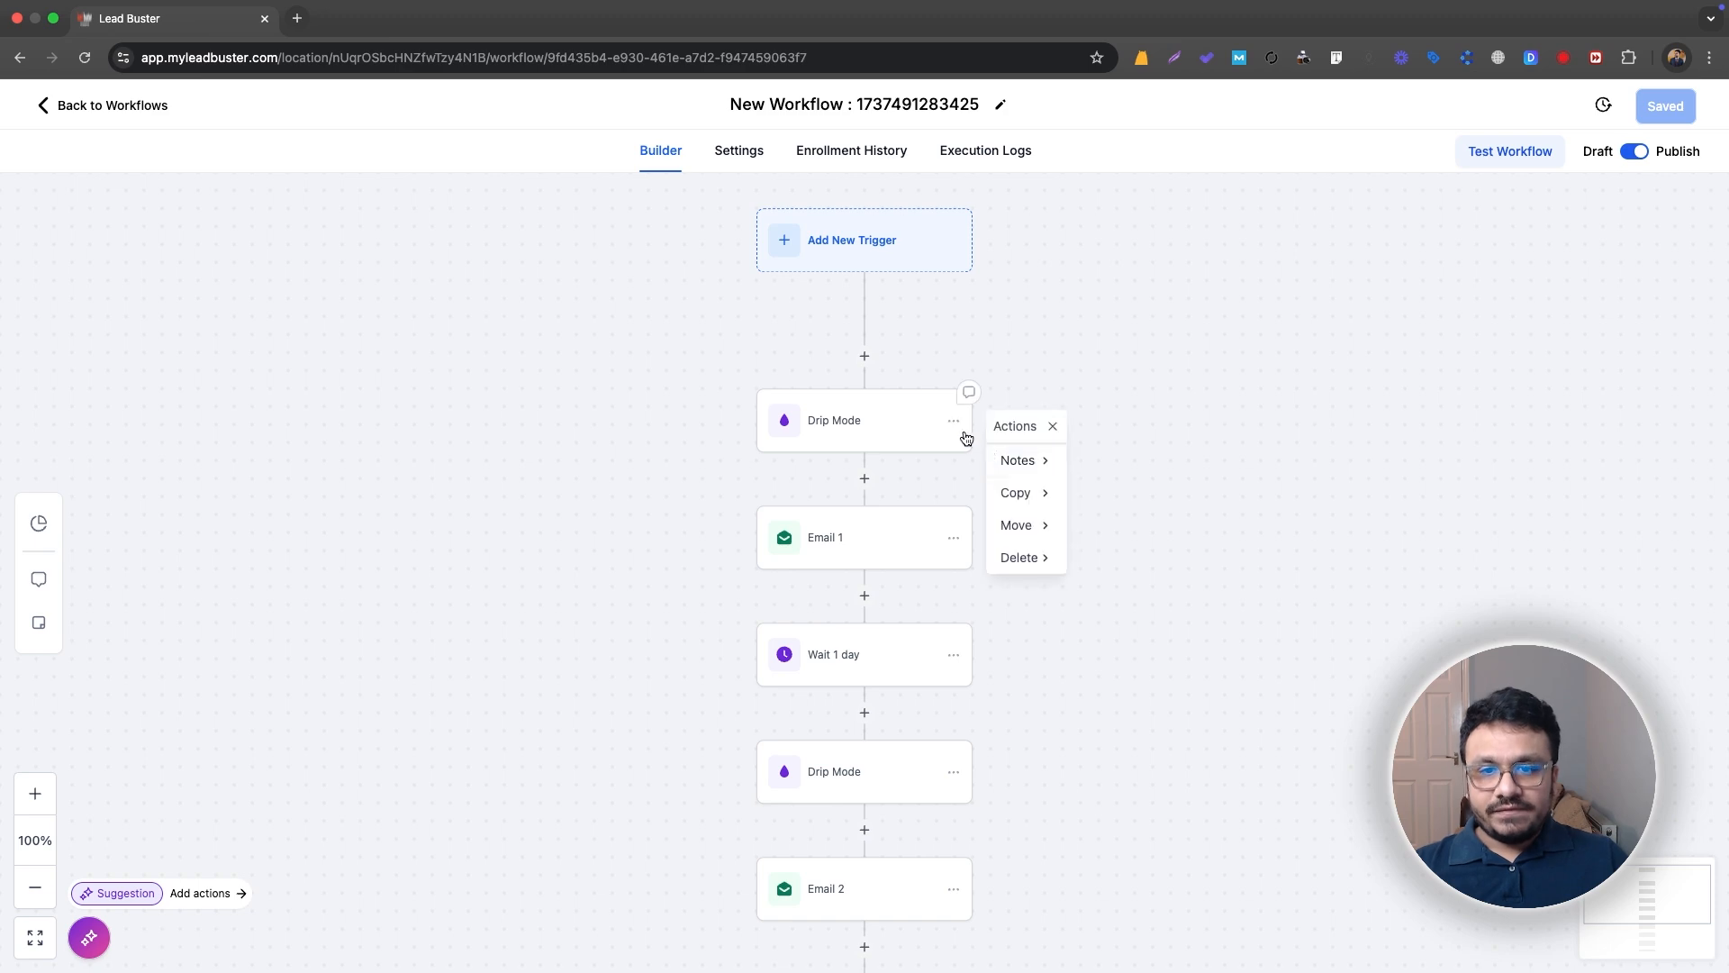
{"action": "mouse_move", "coordinate": [1026, 554]}
{"action": "left_click", "coordinate": [1149, 459]}
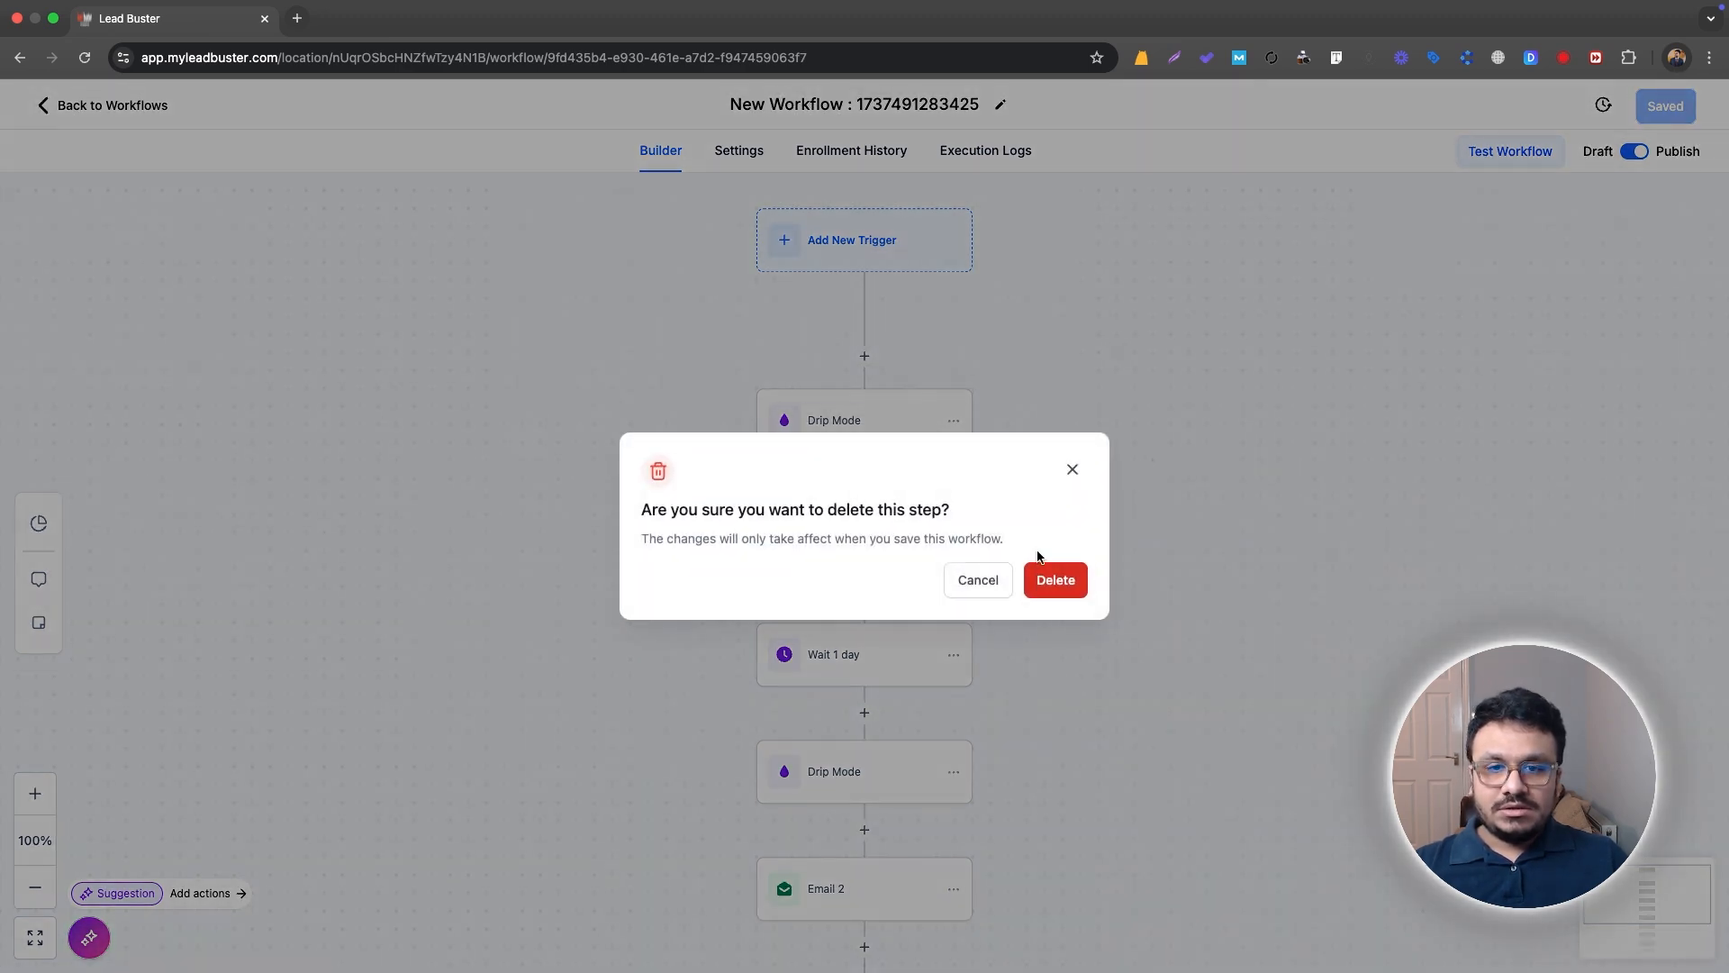
{"action": "left_click", "coordinate": [1054, 572]}
{"action": "left_click", "coordinate": [953, 657]}
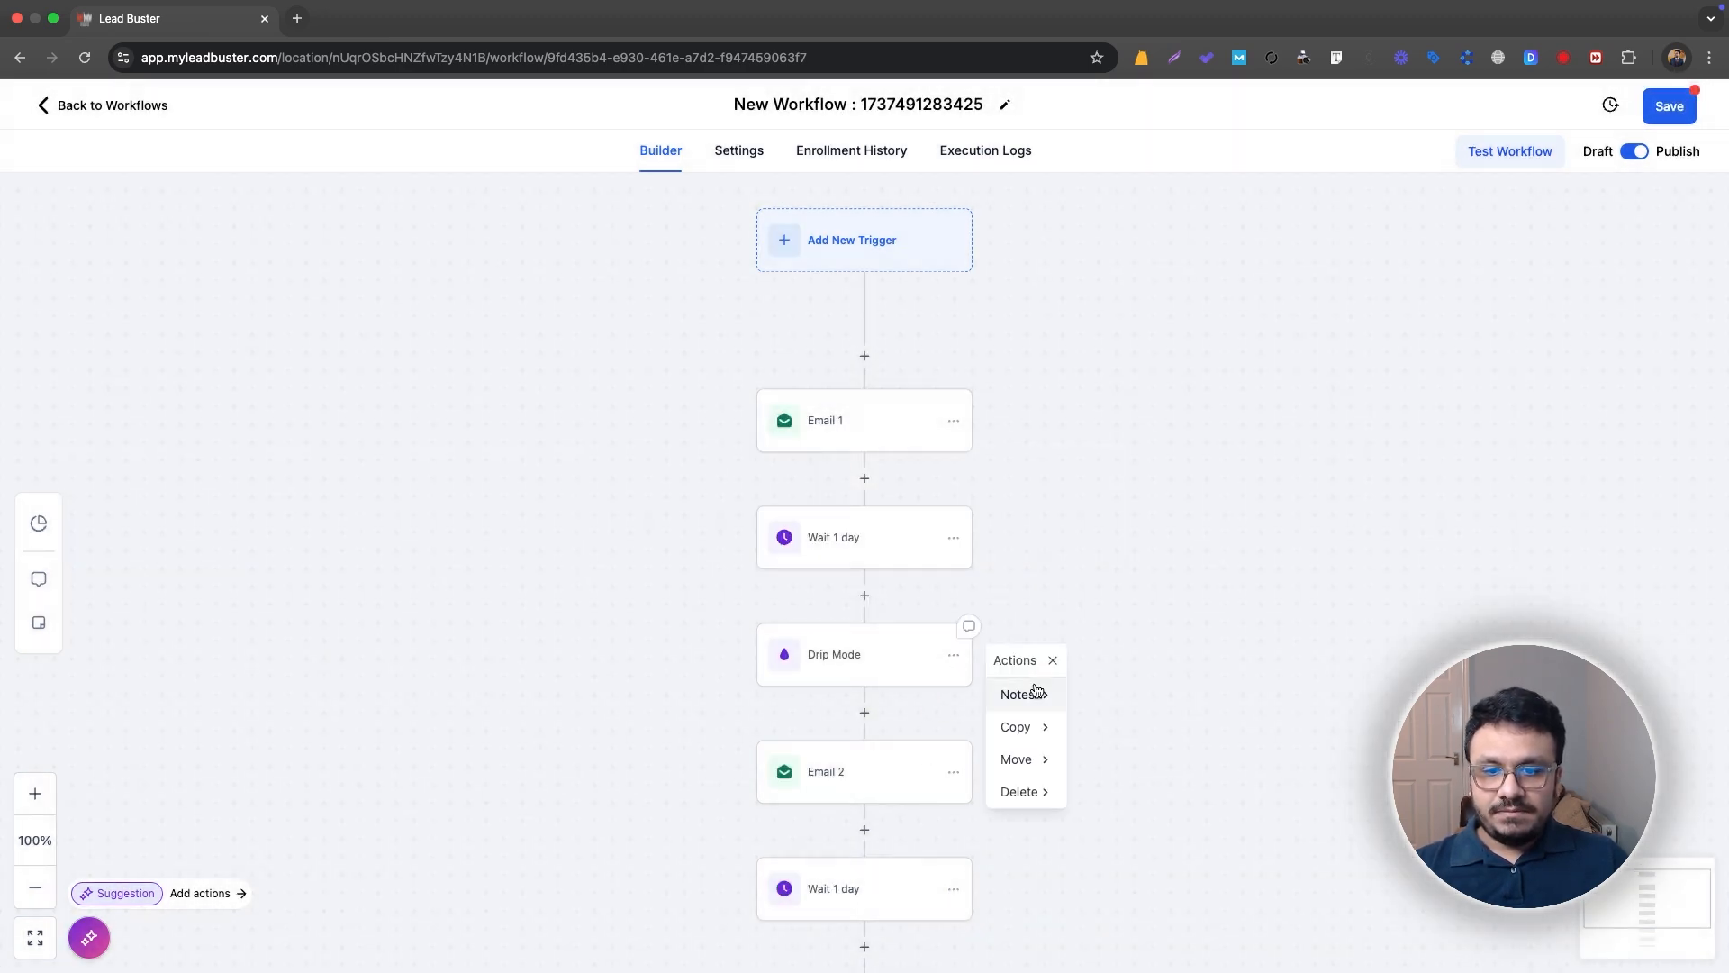
{"action": "mouse_move", "coordinate": [1041, 761]}
{"action": "left_click", "coordinate": [1135, 656]}
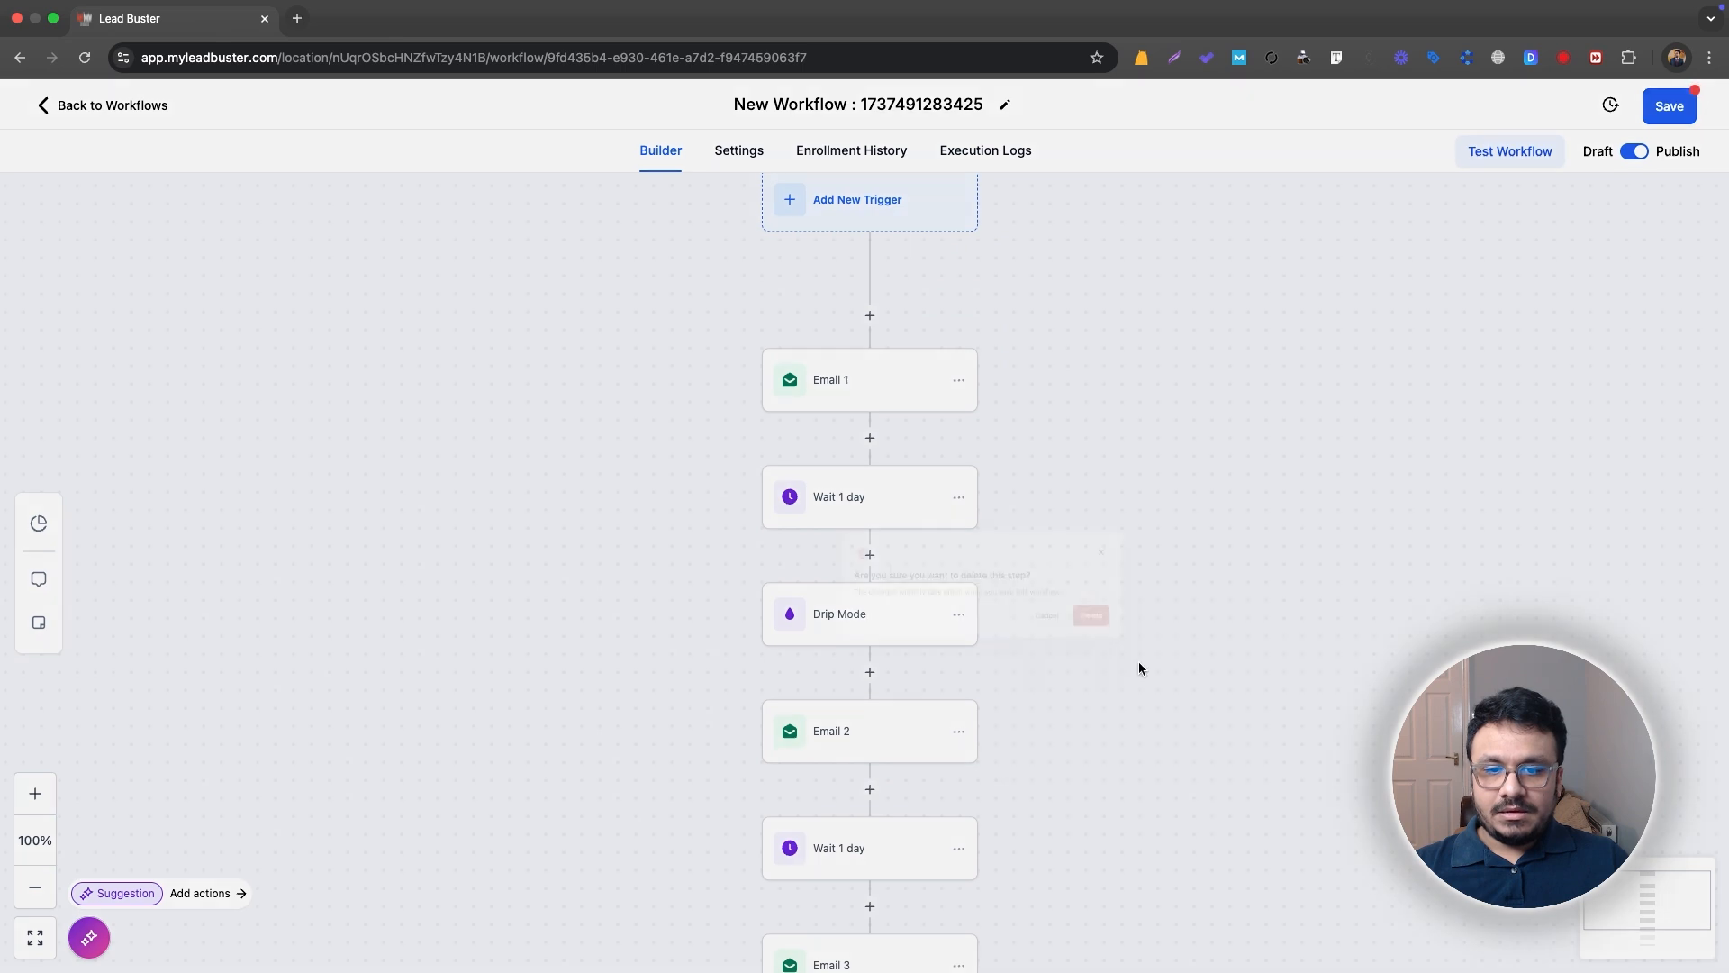
{"action": "left_click", "coordinate": [1076, 589]}
{"action": "left_click", "coordinate": [1676, 110]}
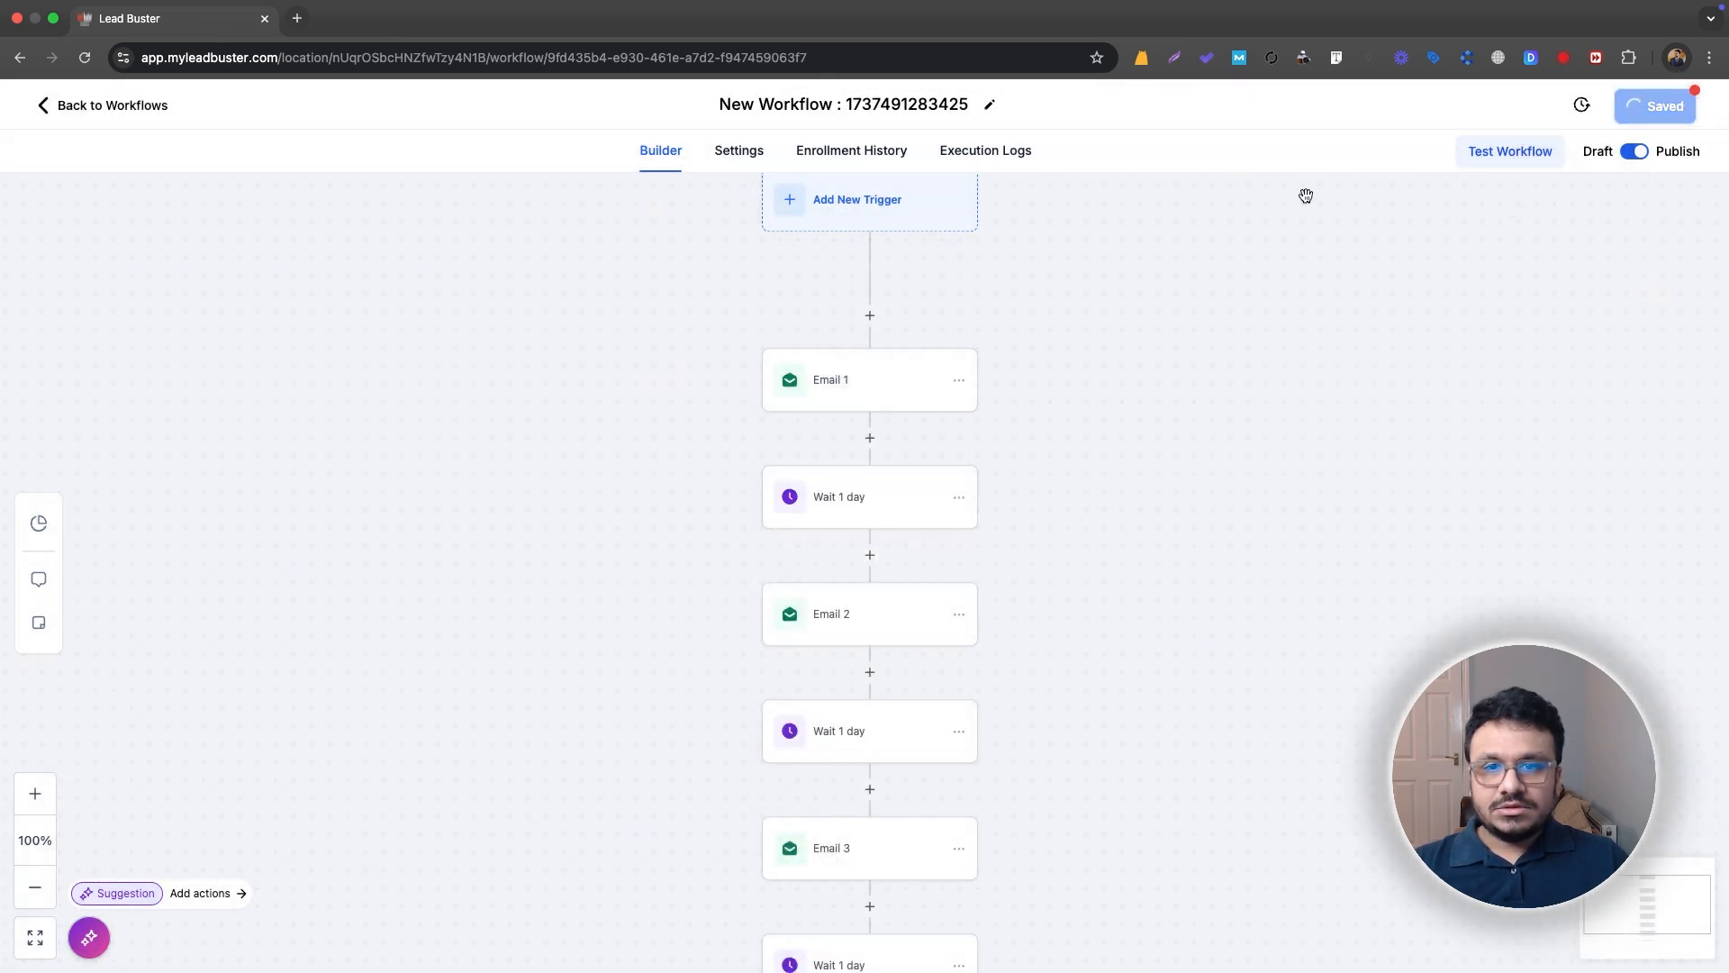
Step: Leave the workflow, open the contacts list and select all contacts across every page
{"action": "scroll", "coordinate": [1092, 382], "scroll_direction": "up", "scroll_amount": 2}
{"action": "scroll", "coordinate": [1016, 387], "scroll_direction": "down", "scroll_amount": 1}
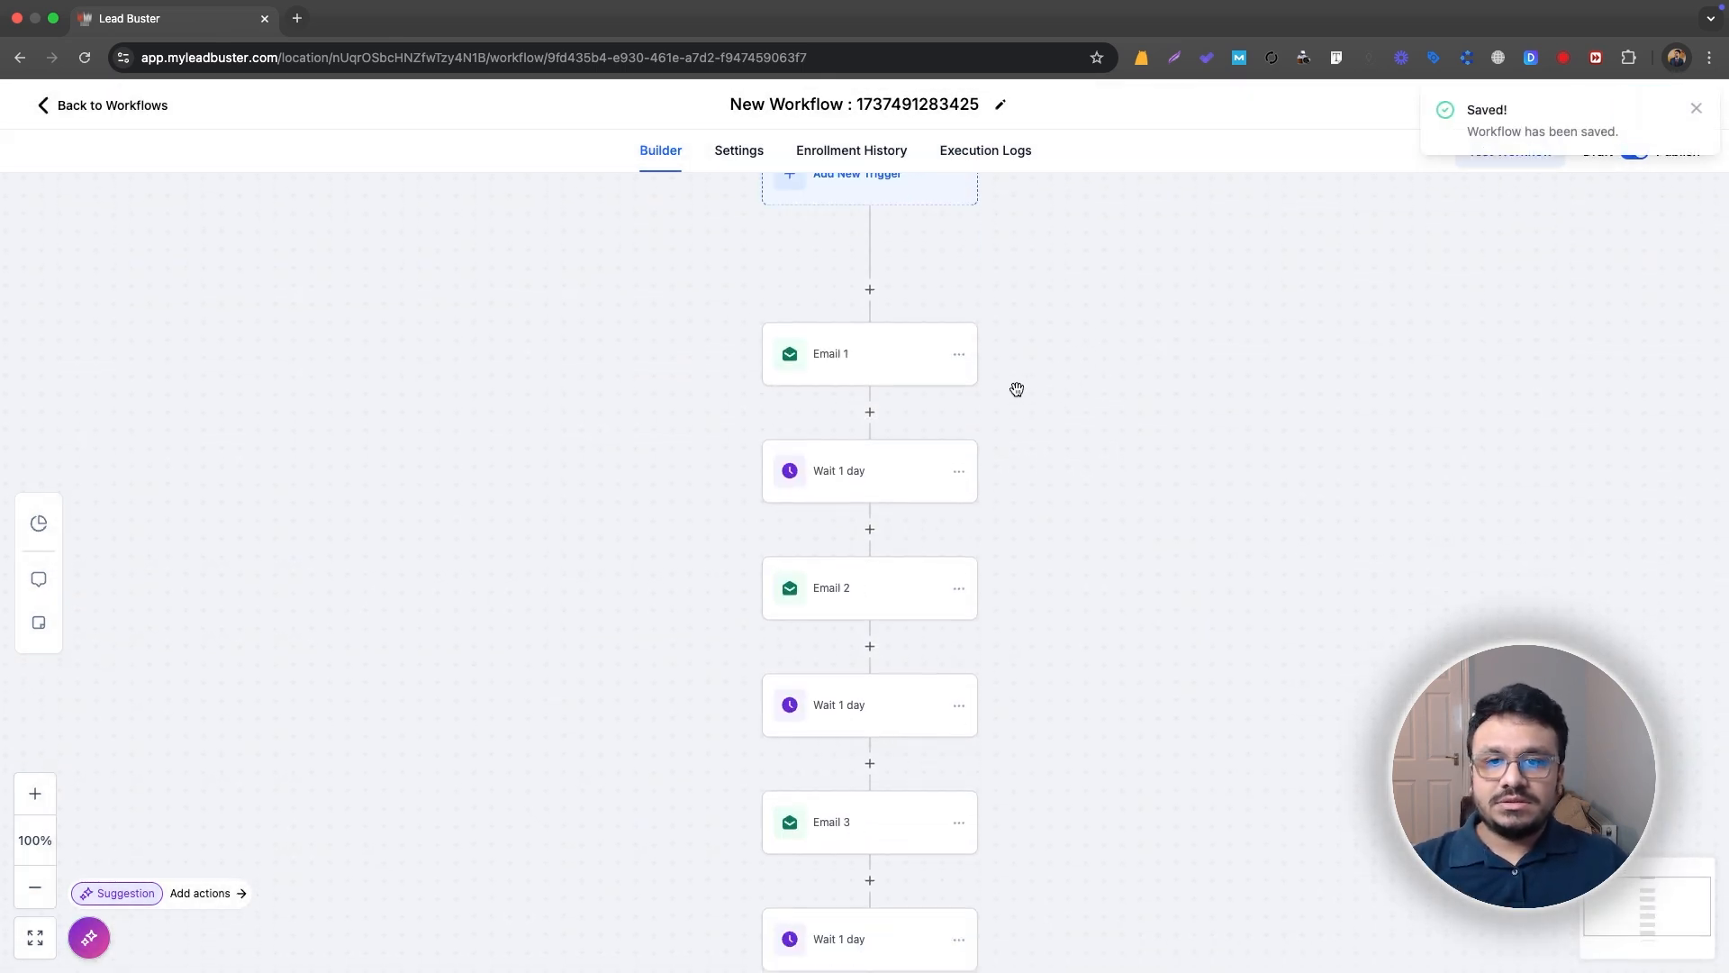
{"action": "scroll", "coordinate": [1015, 388], "scroll_direction": "up", "scroll_amount": 1}
{"action": "scroll", "coordinate": [1014, 384], "scroll_direction": "down", "scroll_amount": 2}
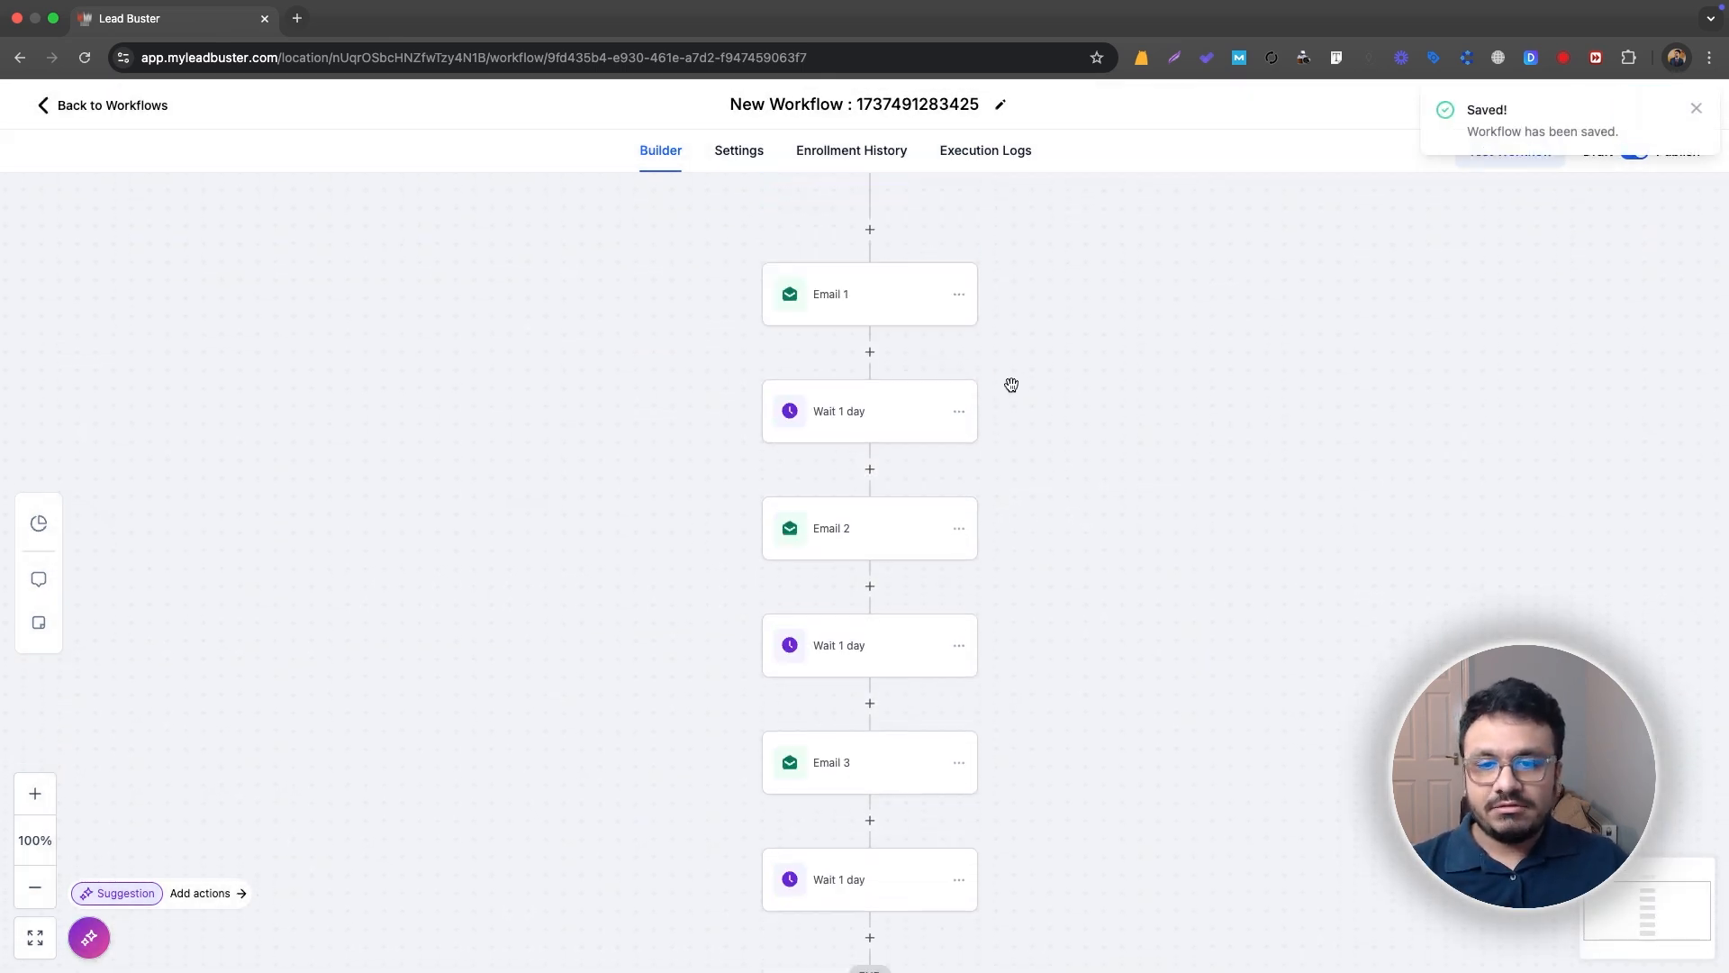
{"action": "left_click", "coordinate": [122, 108]}
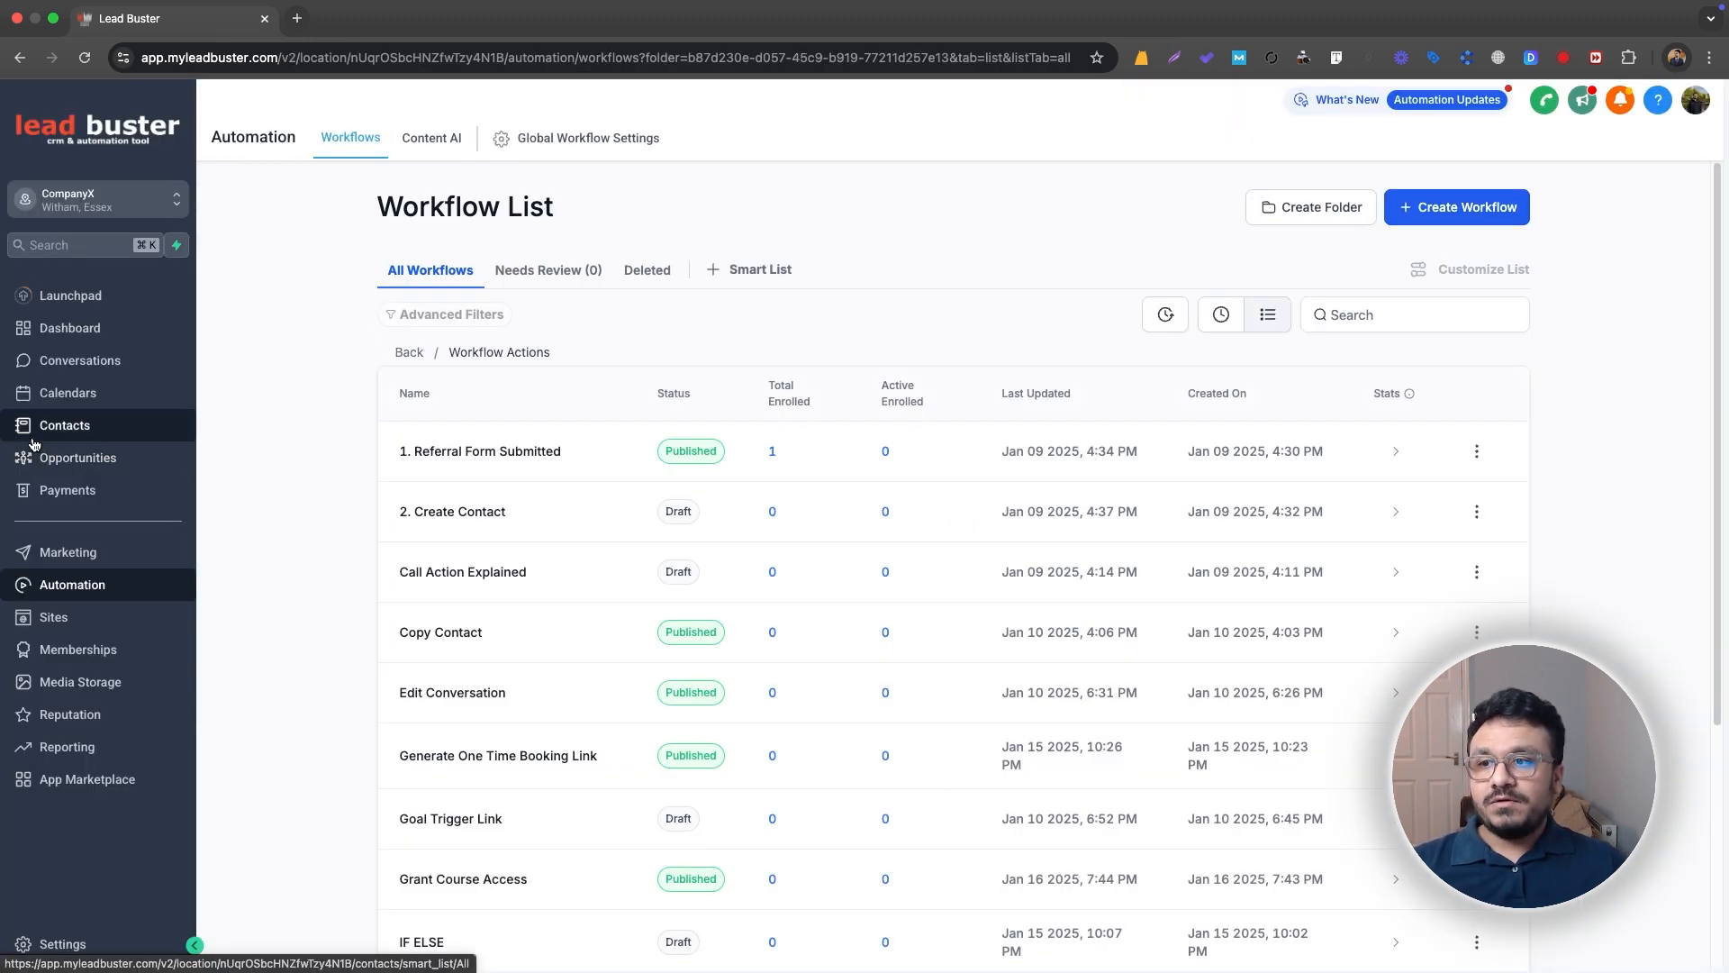
{"action": "left_click", "coordinate": [34, 439]}
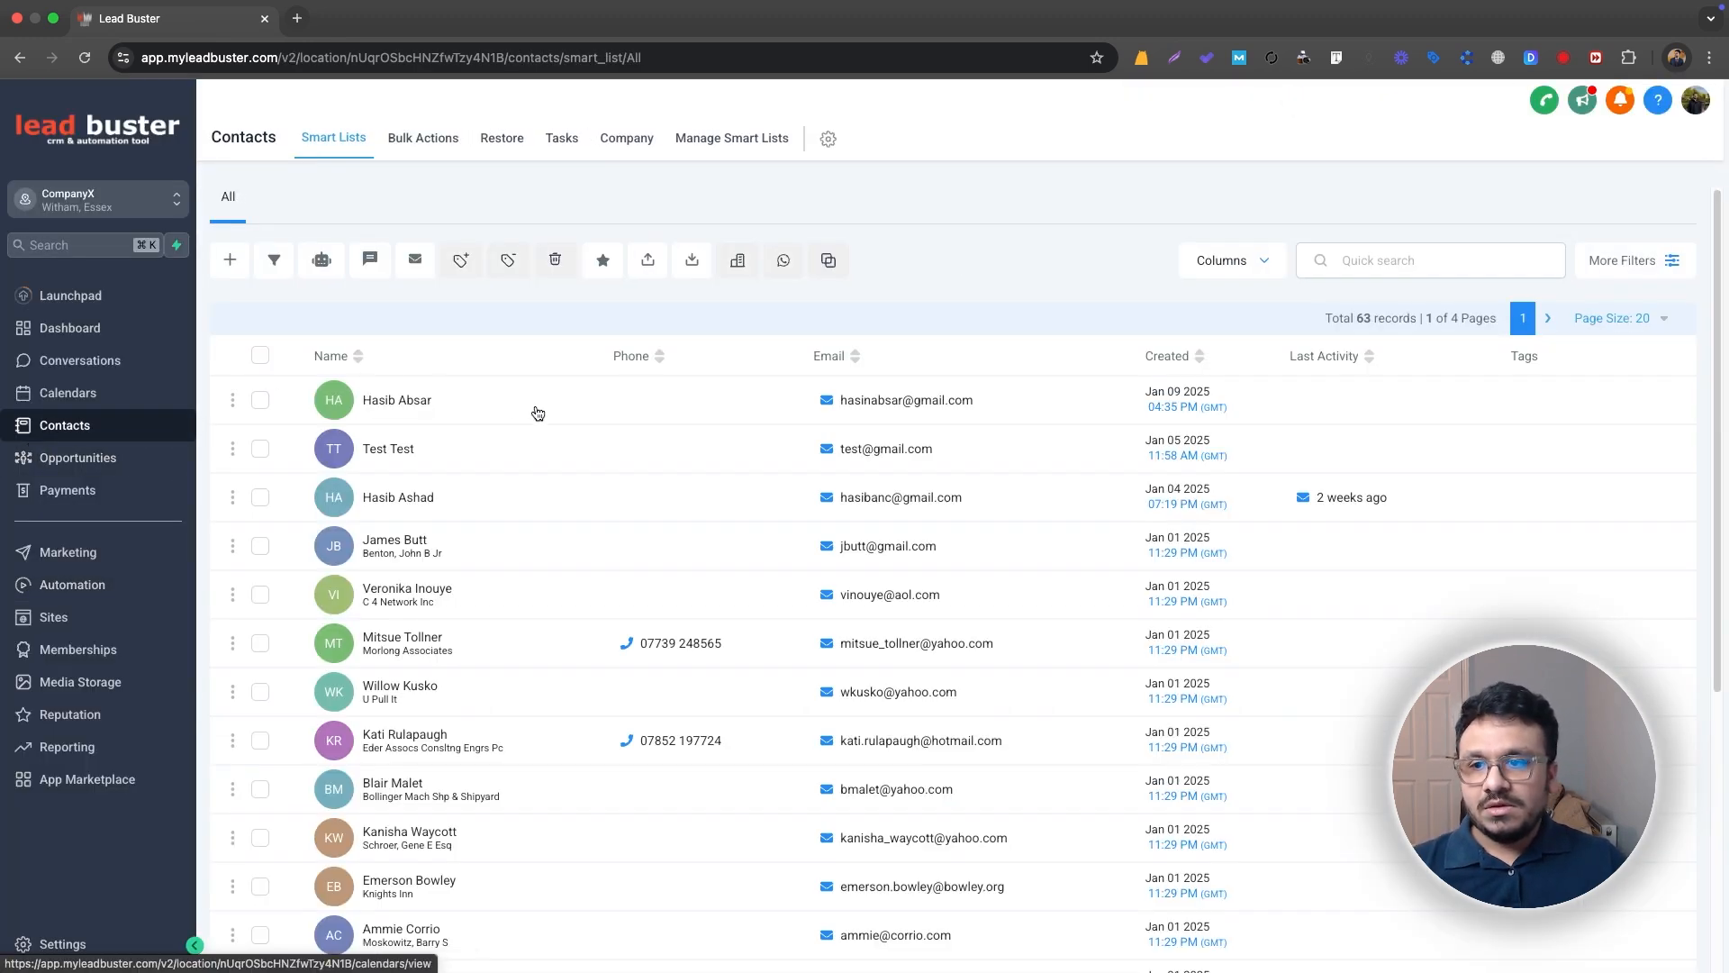
{"action": "left_click", "coordinate": [254, 357]}
{"action": "left_click", "coordinate": [445, 325]}
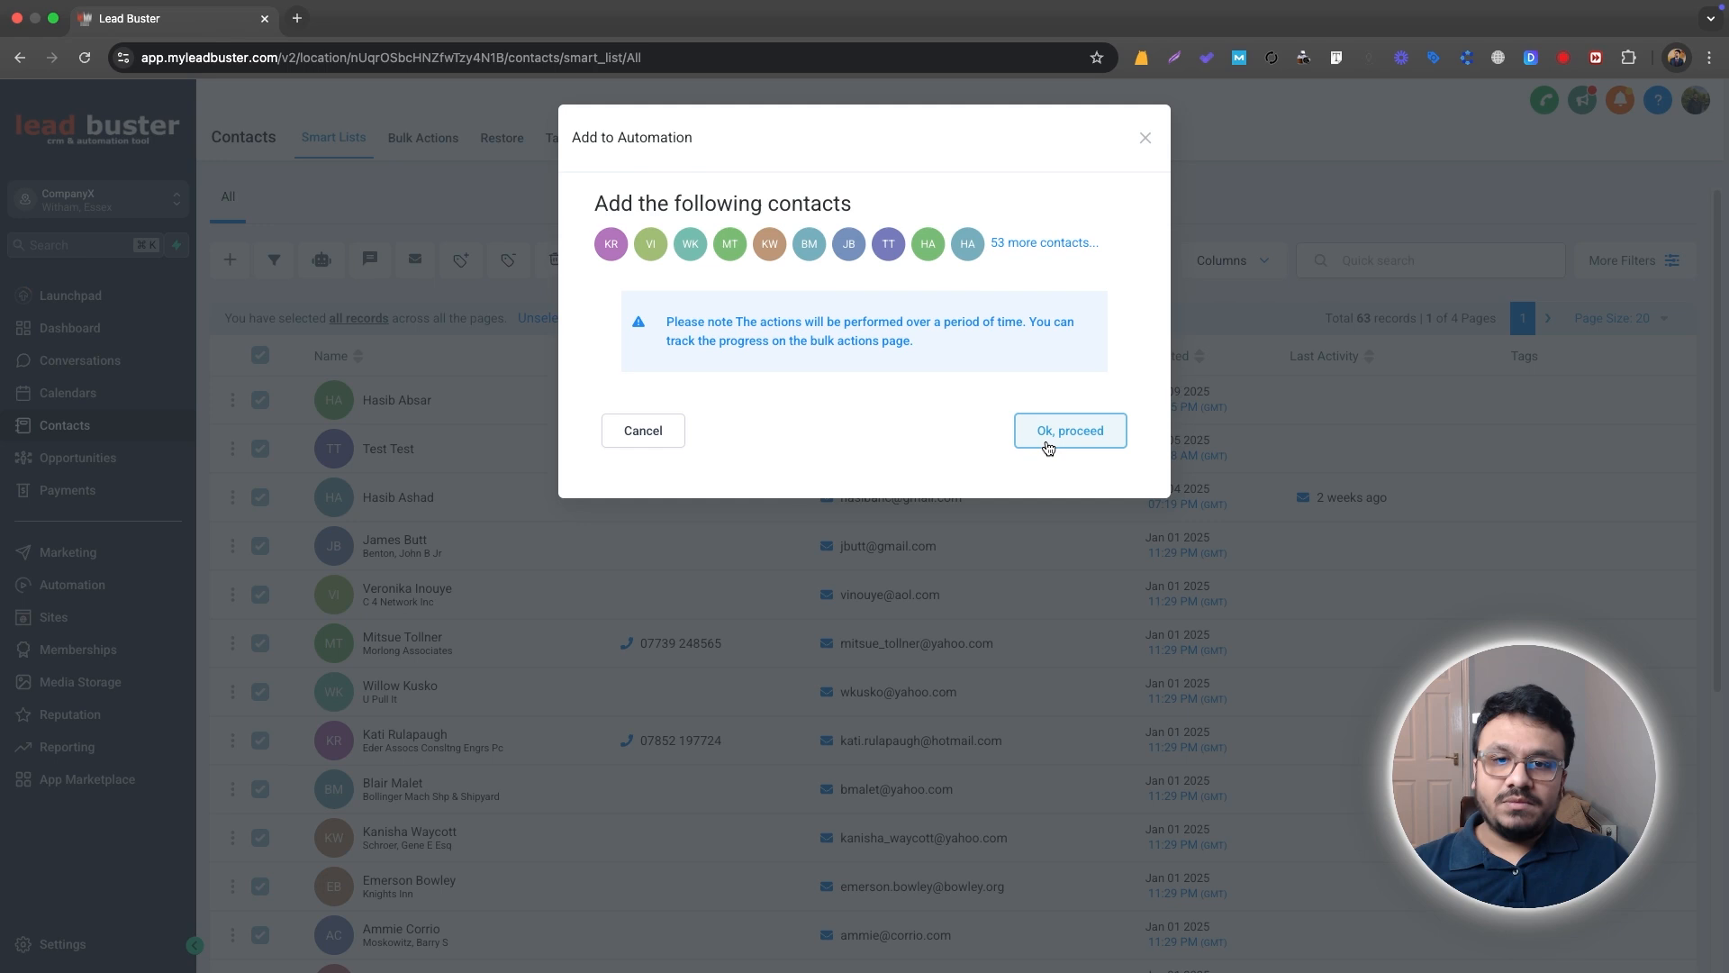
{"action": "left_click", "coordinate": [1048, 445]}
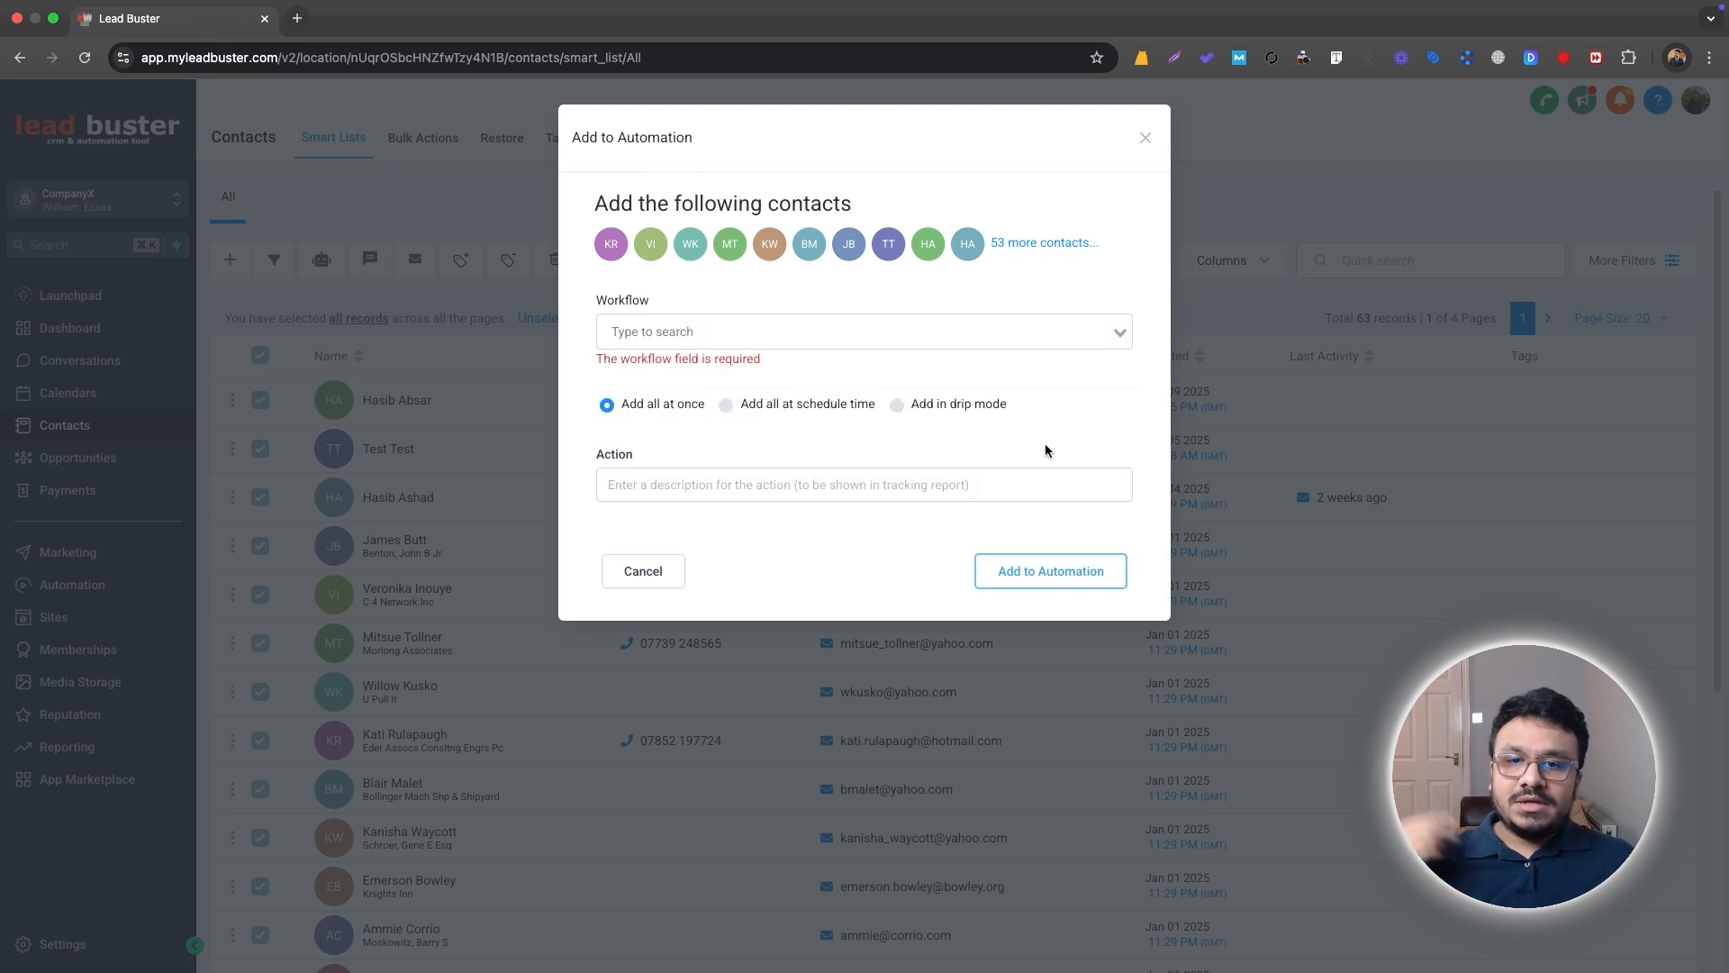
{"action": "left_click", "coordinate": [802, 333]}
{"action": "scroll", "coordinate": [819, 522], "scroll_direction": "down", "scroll_amount": 3}
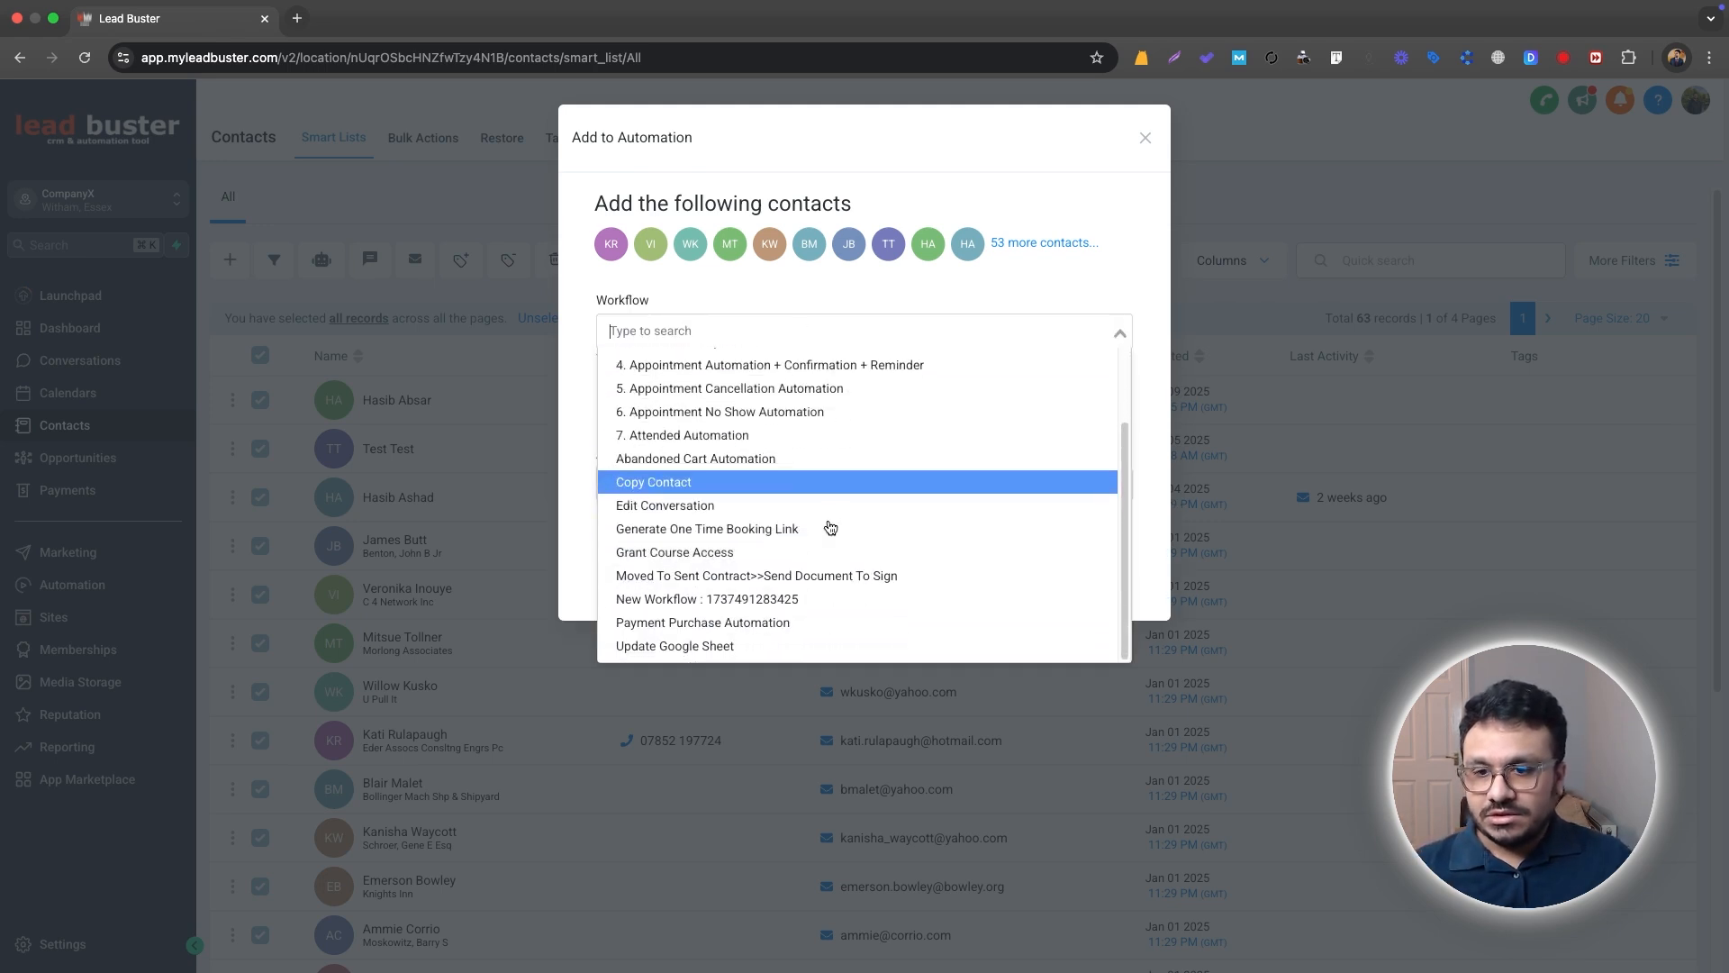
{"action": "left_click", "coordinate": [803, 595]}
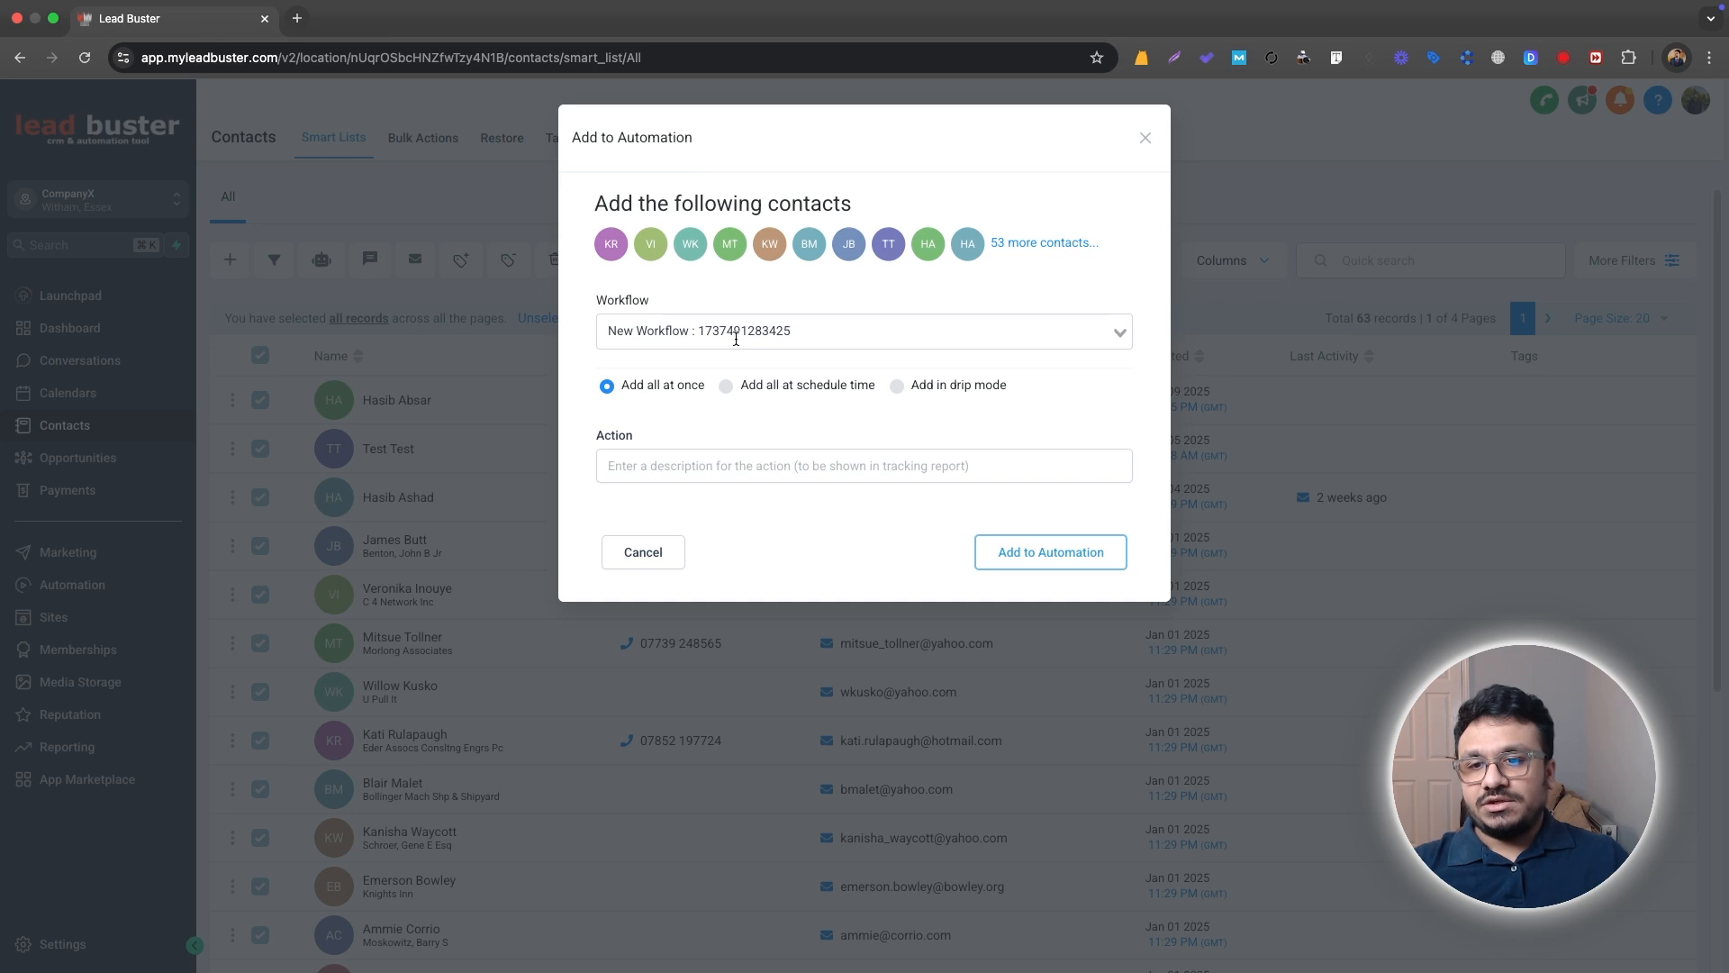
{"action": "left_click", "coordinate": [896, 386]}
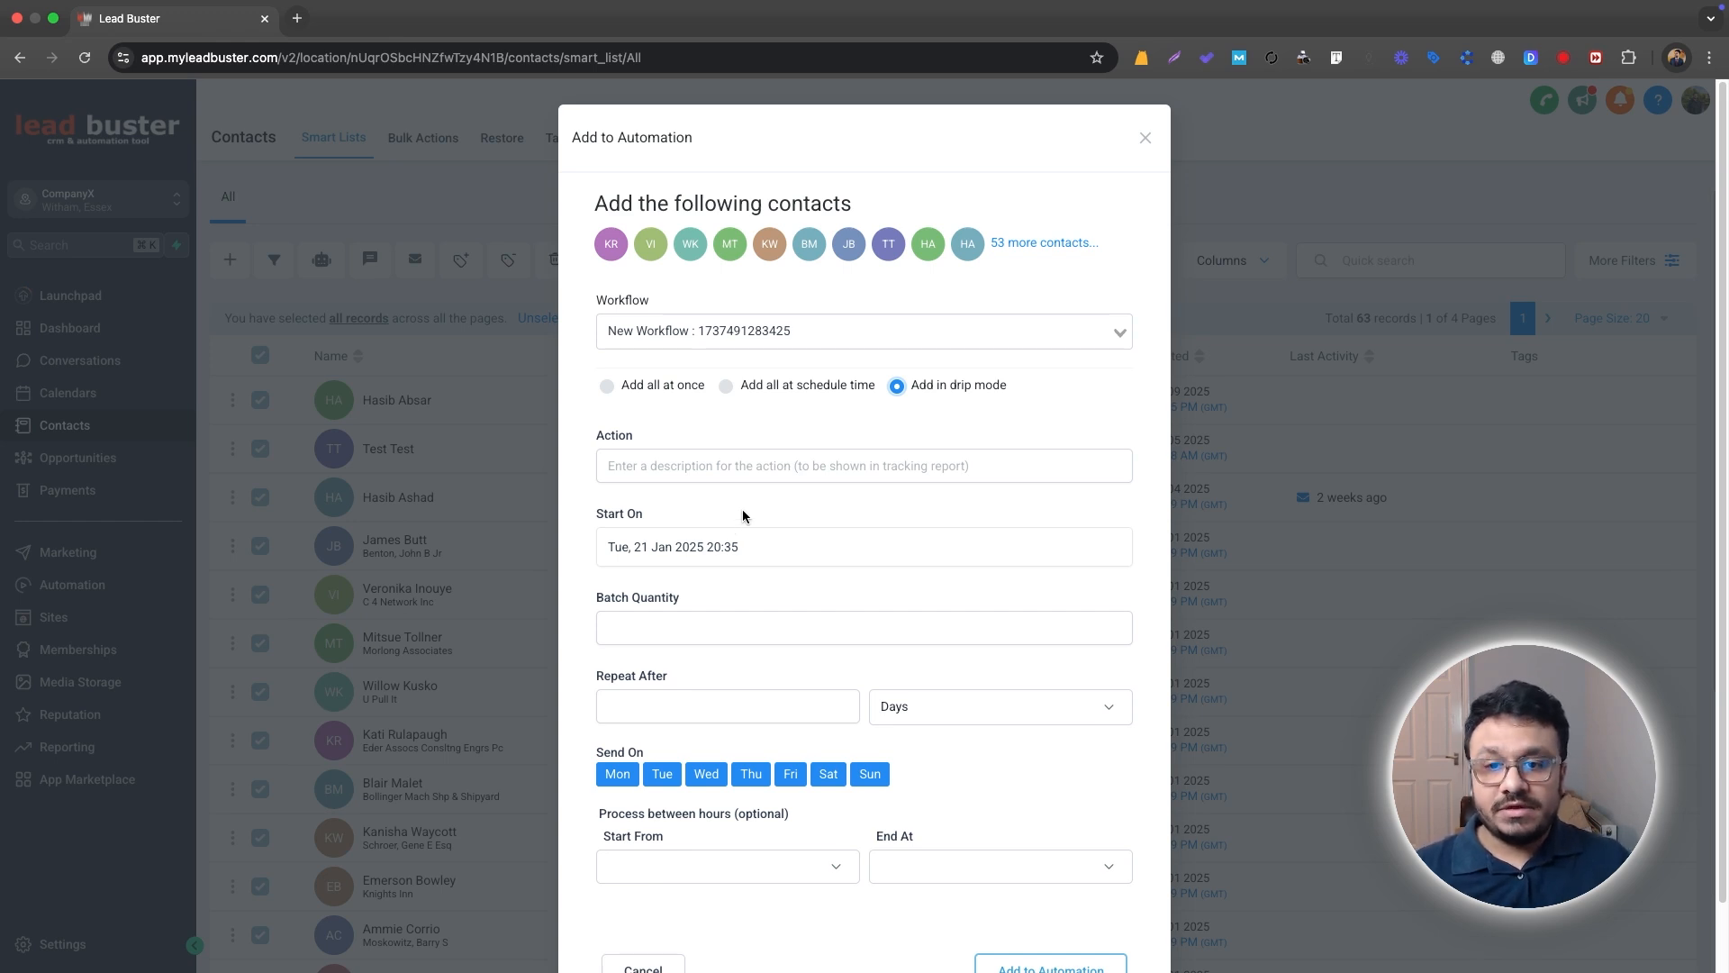
{"action": "left_click", "coordinate": [1145, 139]}
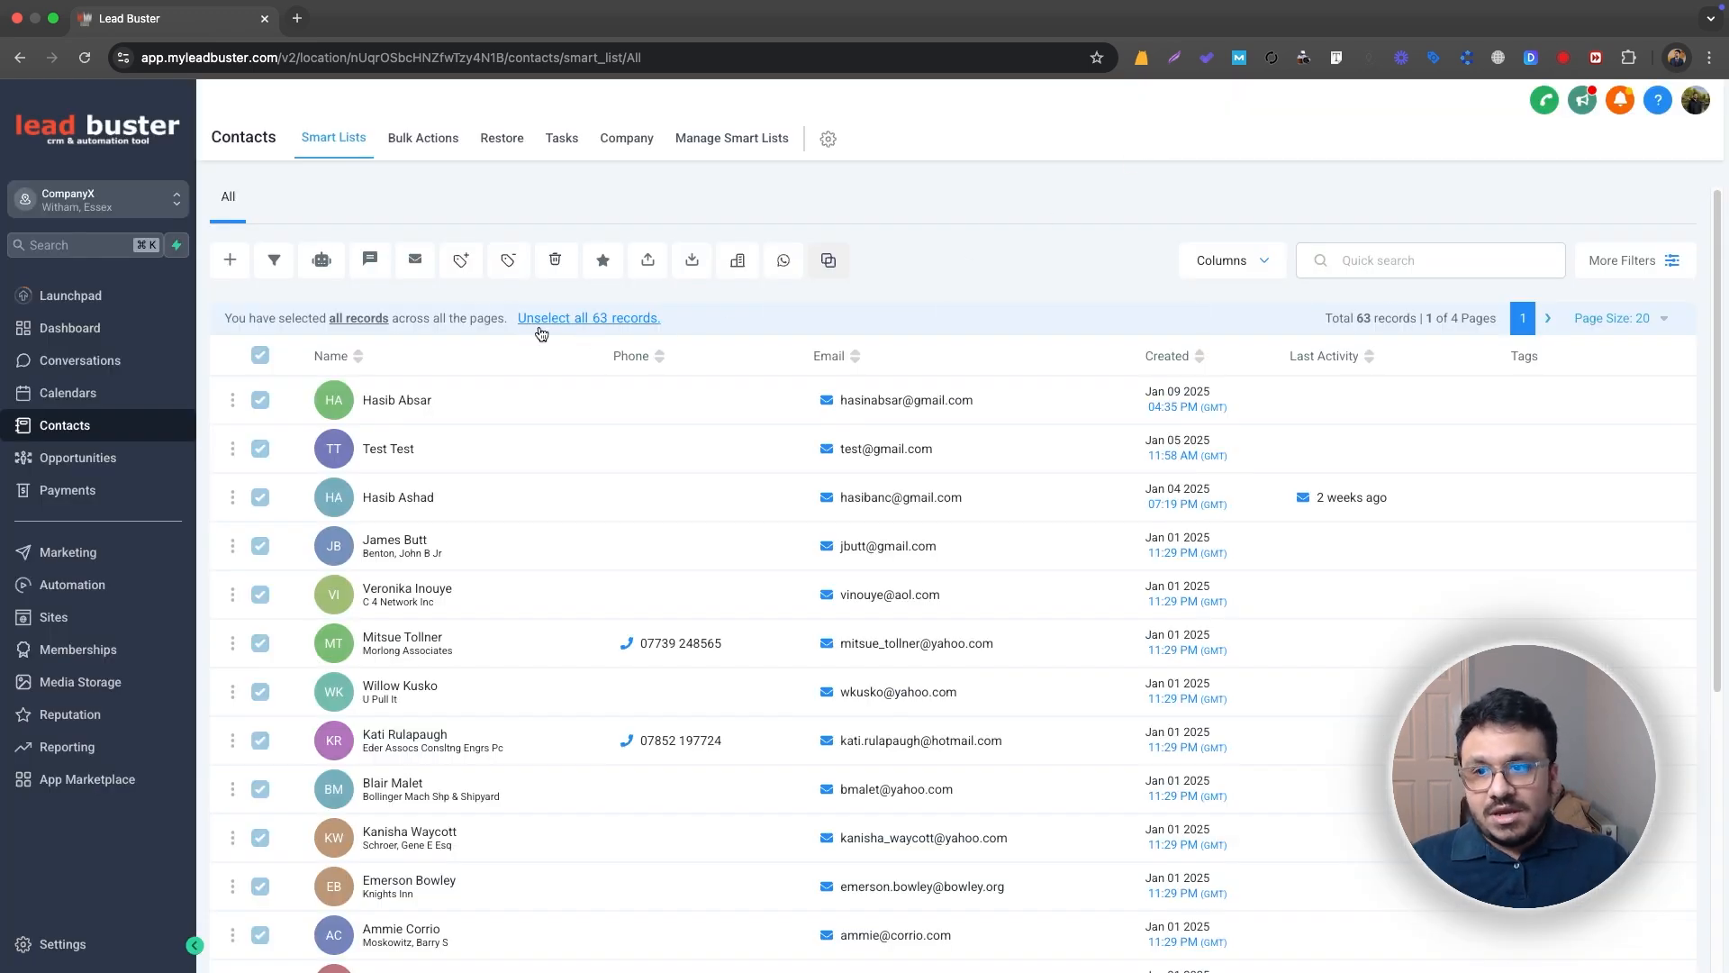
{"action": "left_click", "coordinate": [36, 614]}
{"action": "left_click", "coordinate": [40, 595]}
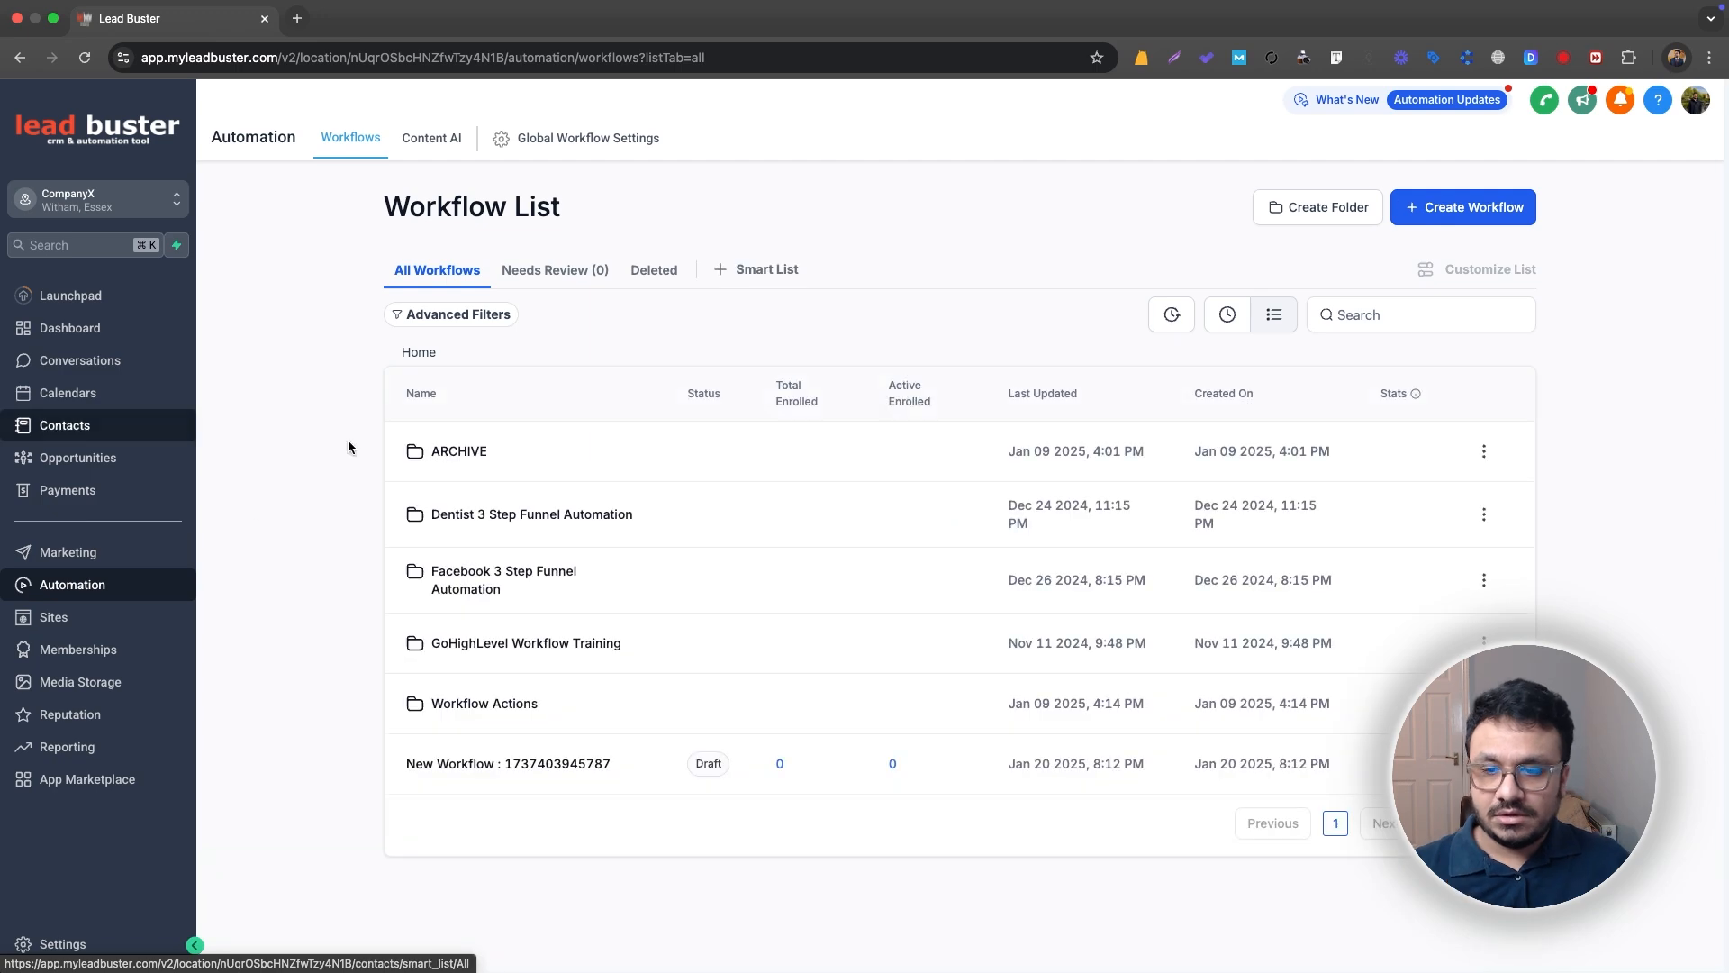
{"action": "left_click", "coordinate": [495, 707]}
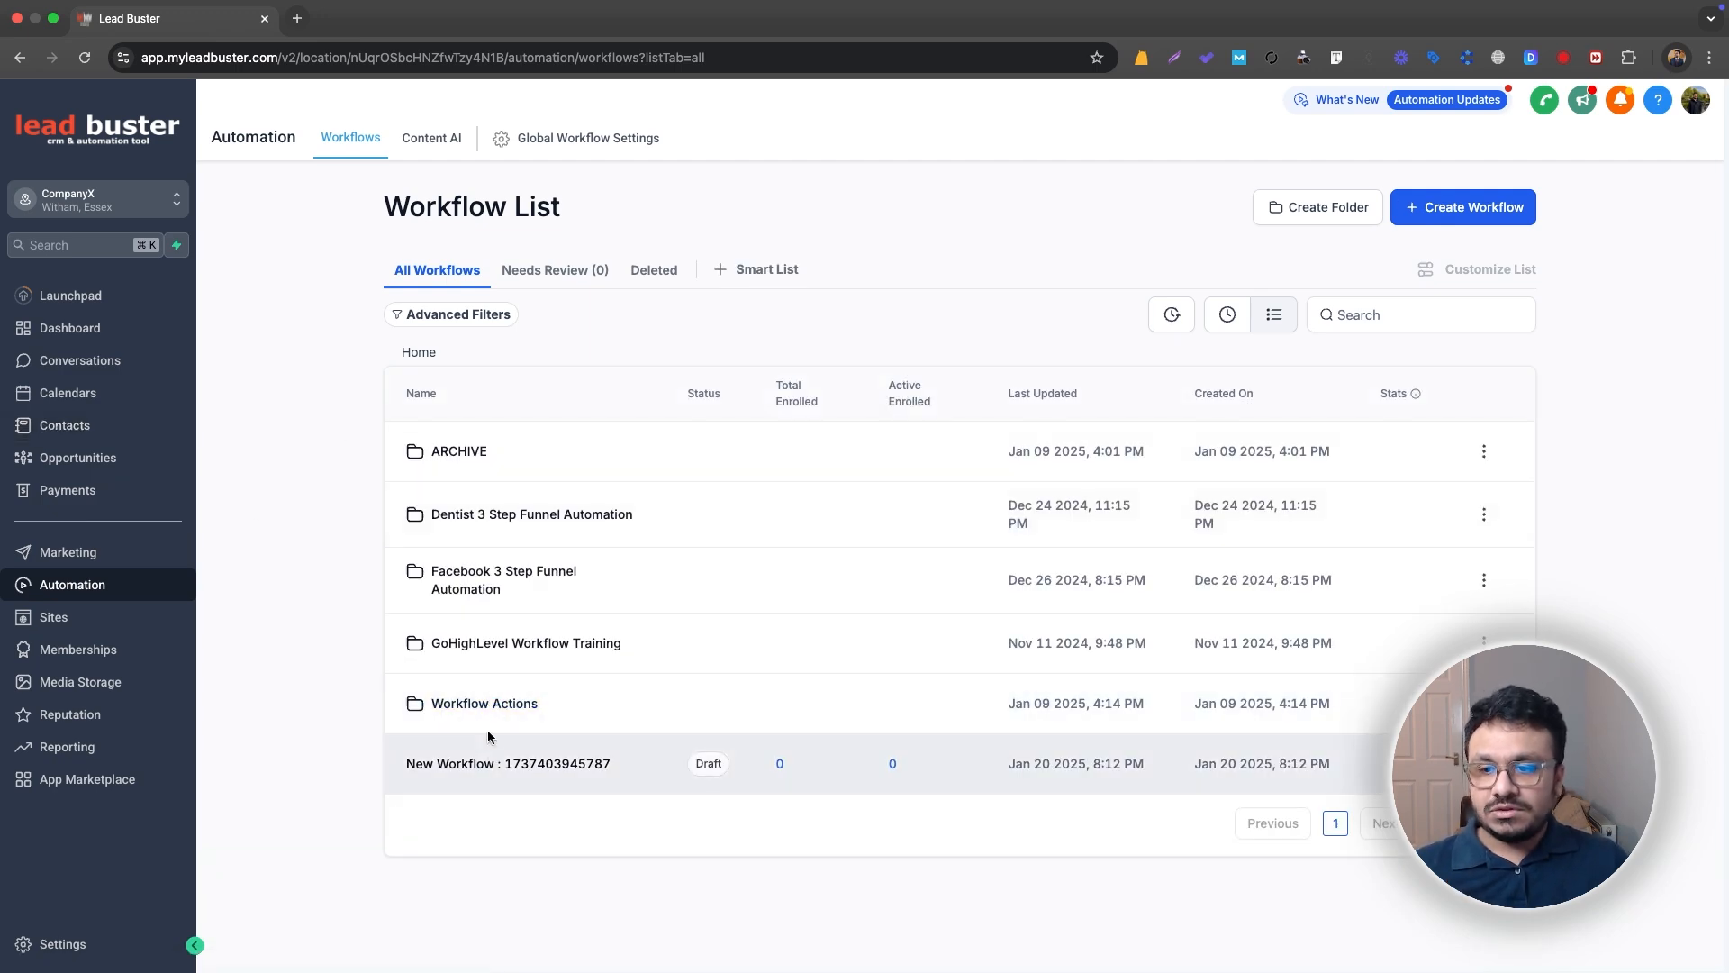
{"action": "scroll", "coordinate": [489, 711], "scroll_direction": "down", "scroll_amount": 5}
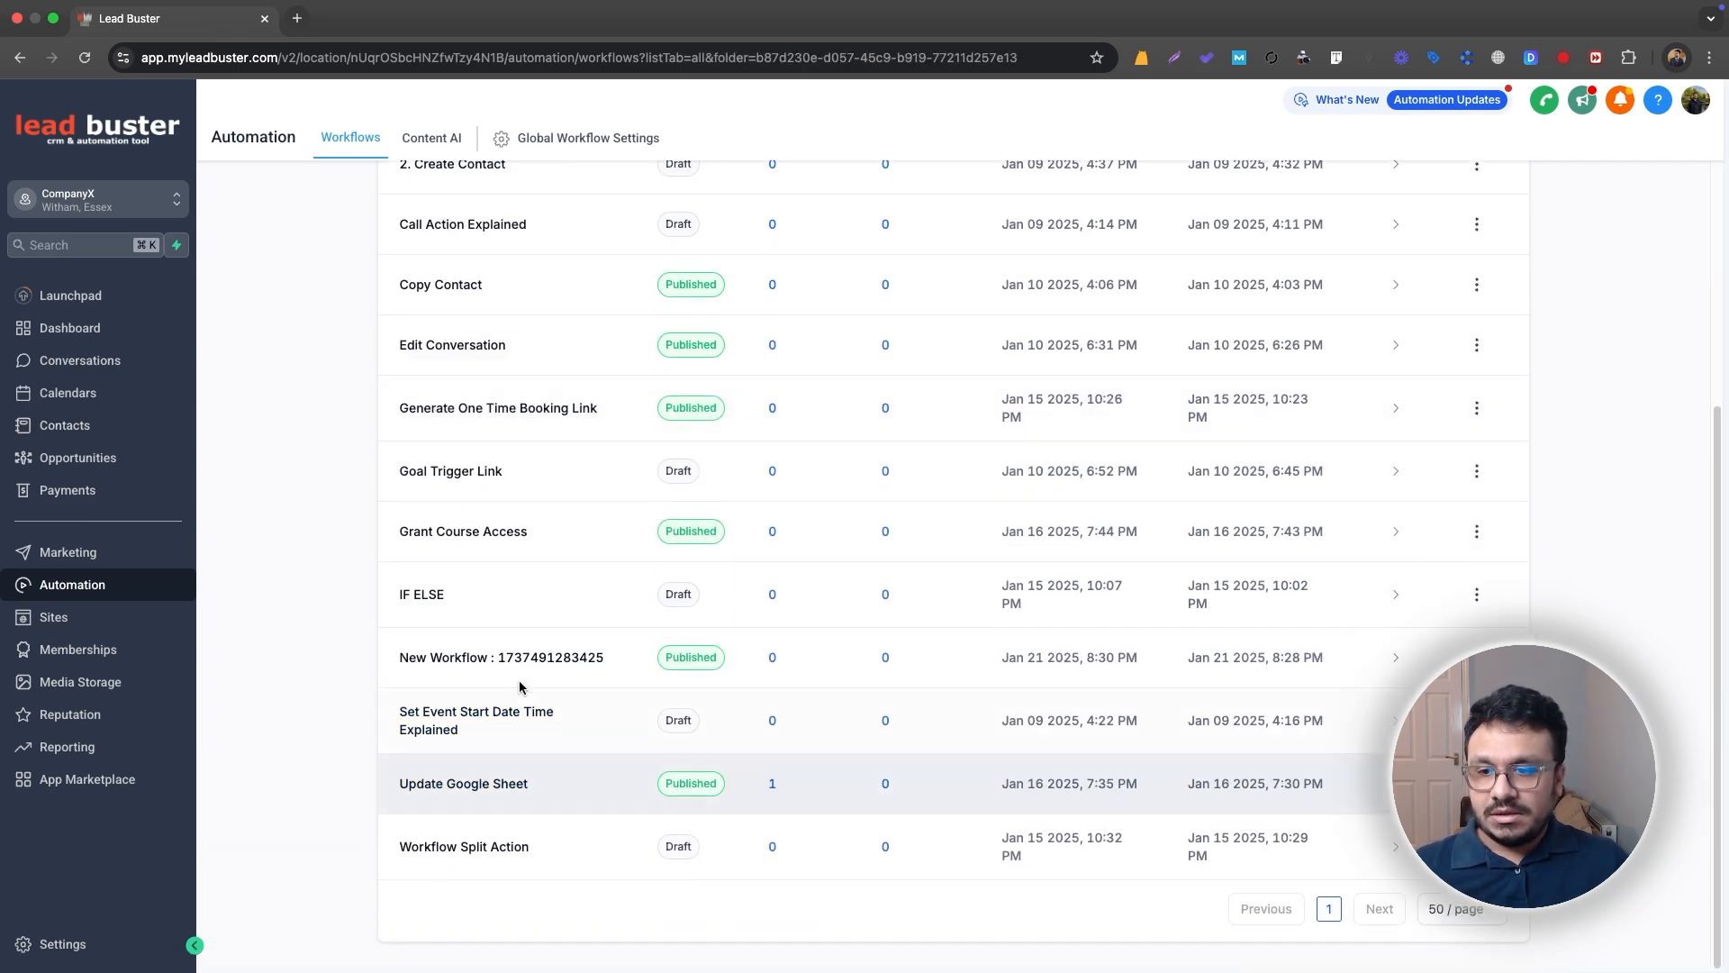
{"action": "left_click", "coordinate": [520, 664]}
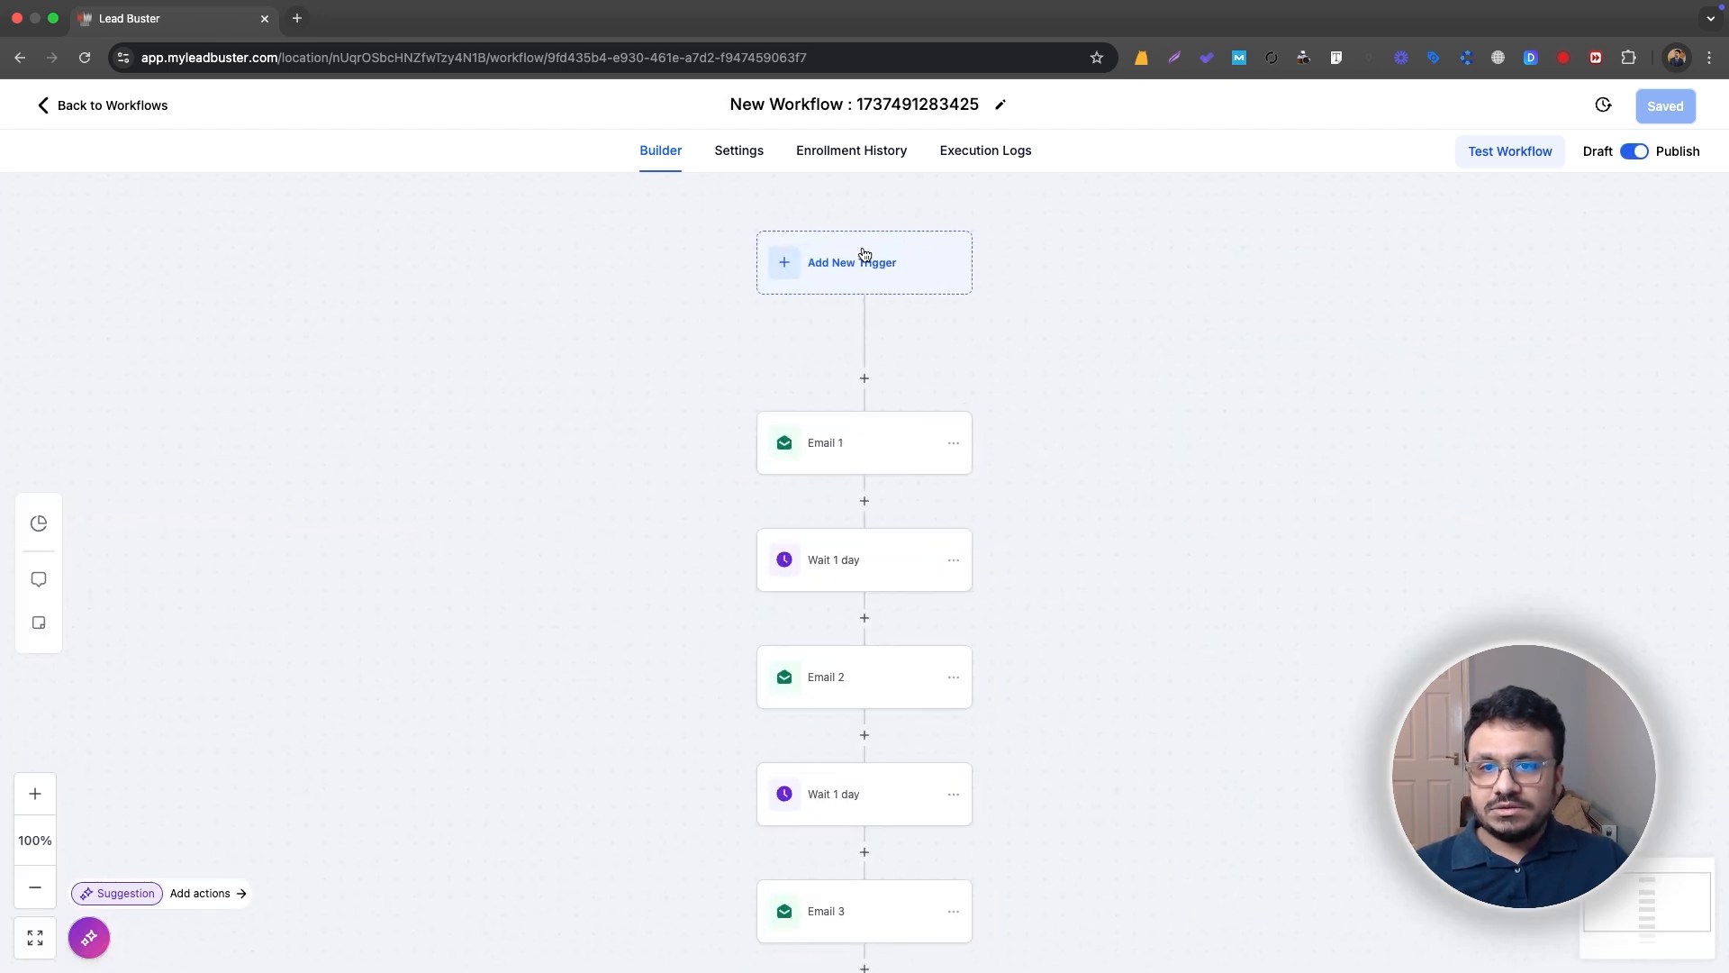
Step: Add a Drip action between the trigger and the Email 1 action
{"action": "scroll", "coordinate": [1036, 258], "scroll_direction": "down", "scroll_amount": 1}
{"action": "left_click", "coordinate": [864, 361]}
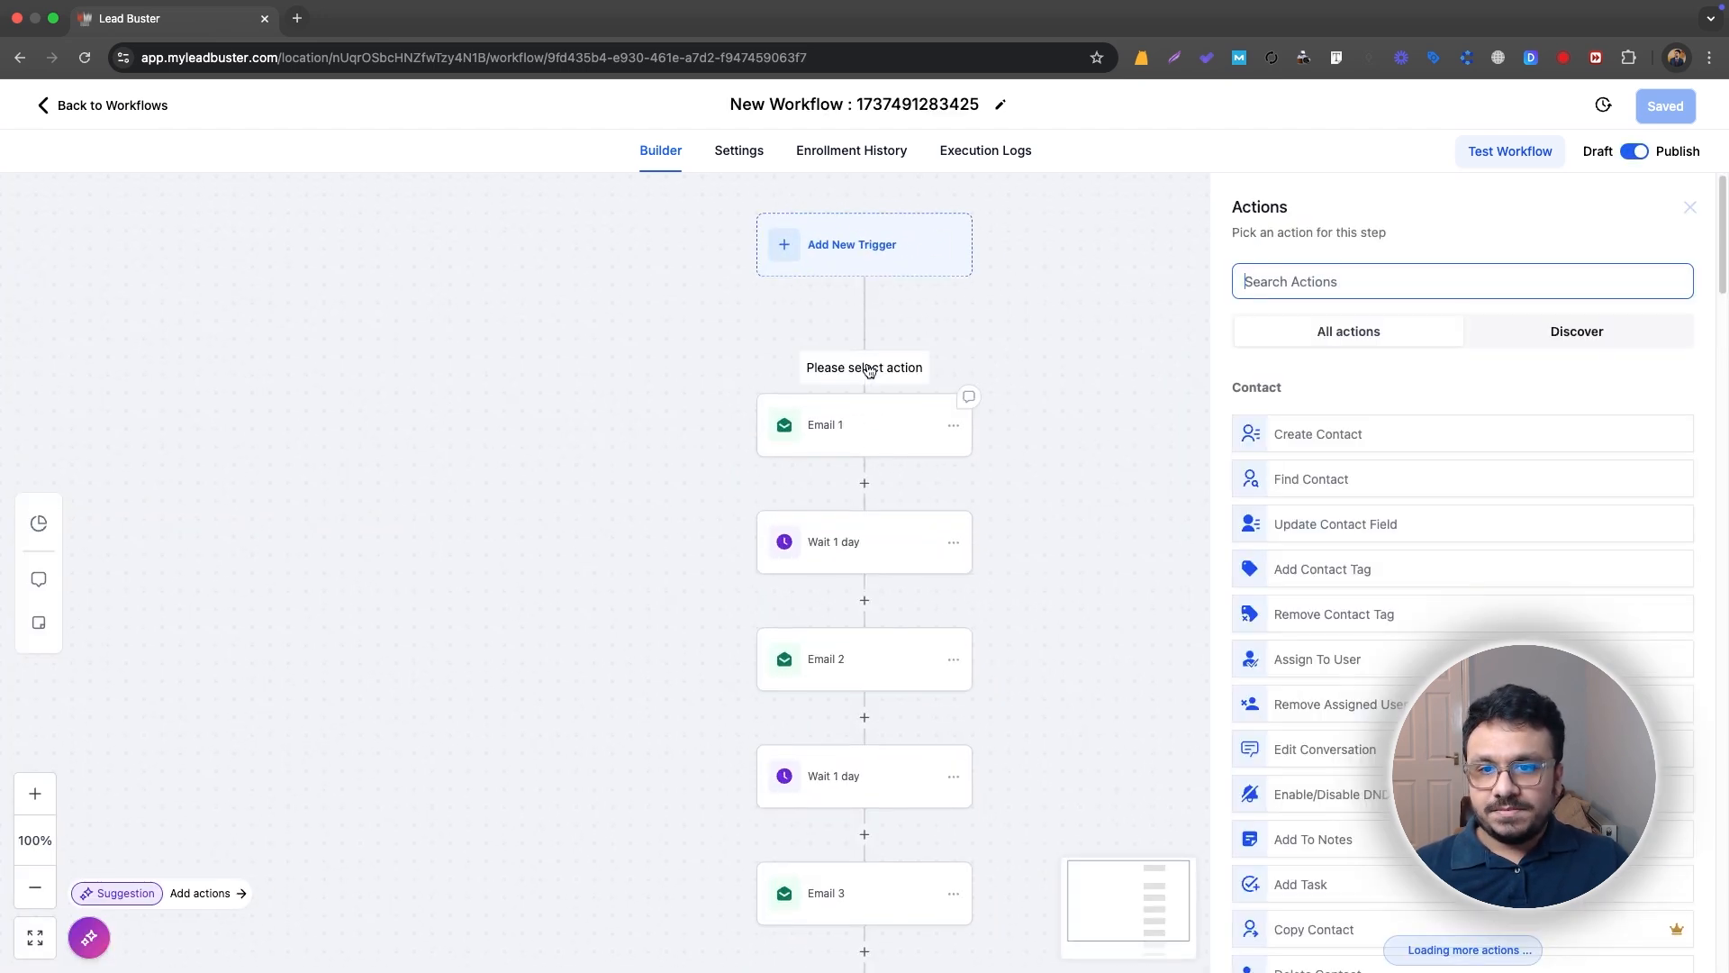
{"action": "type", "text": "drip"}
{"action": "left_click", "coordinate": [1286, 418]}
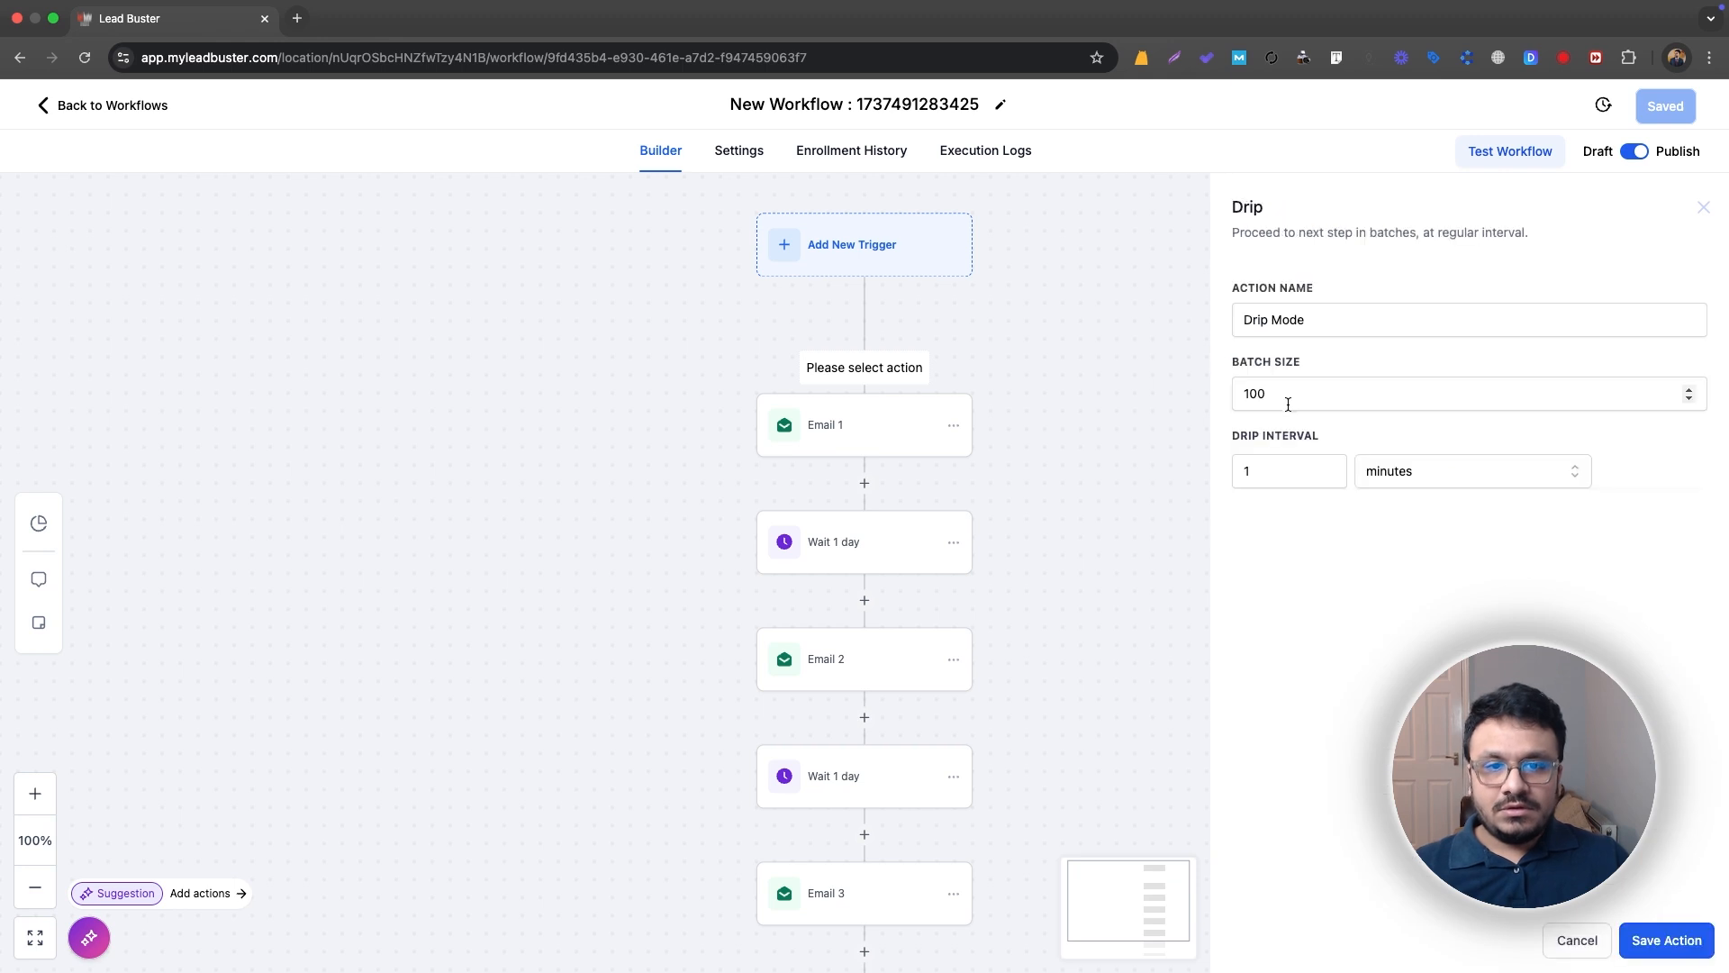
Step: Set the Drip batch size to 50 and the interval to 30 minutes, and save the action and the workflow
{"action": "left_click", "coordinate": [1283, 397]}
{"action": "left_click_drag", "start_coordinate": [1272, 394], "coordinate": [1241, 394]}
{"action": "type", "text": "50"}
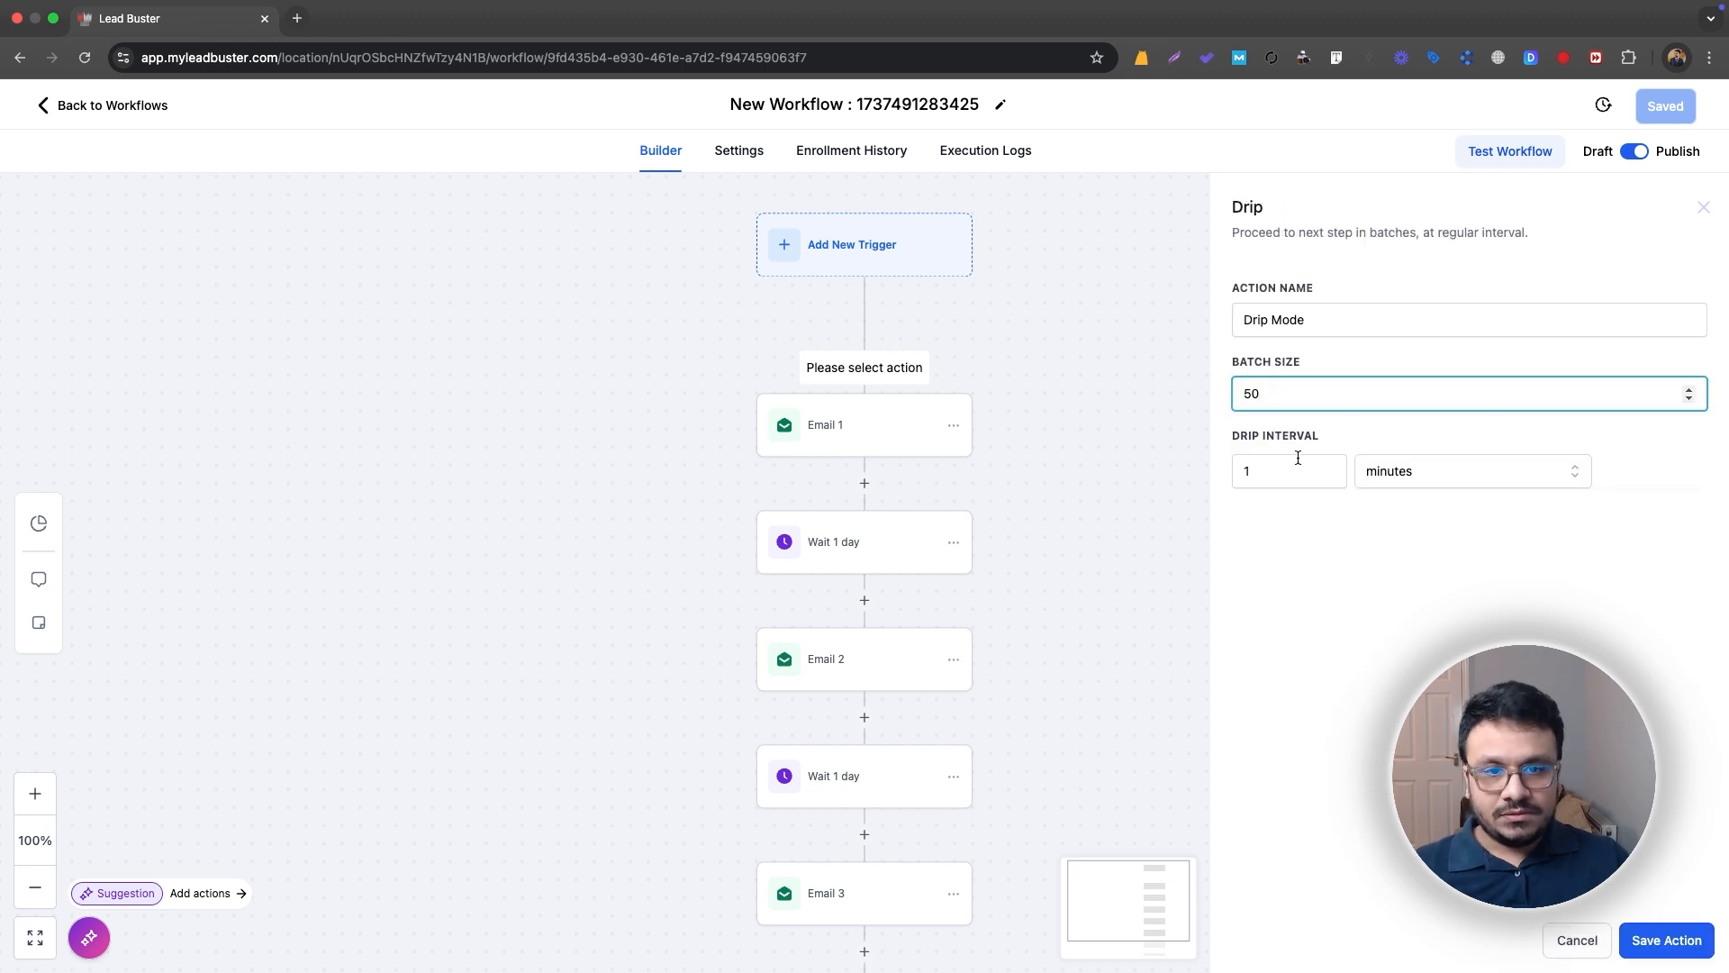
{"action": "left_click_drag", "start_coordinate": [1298, 461], "coordinate": [1230, 475]}
{"action": "type", "text": "30"}
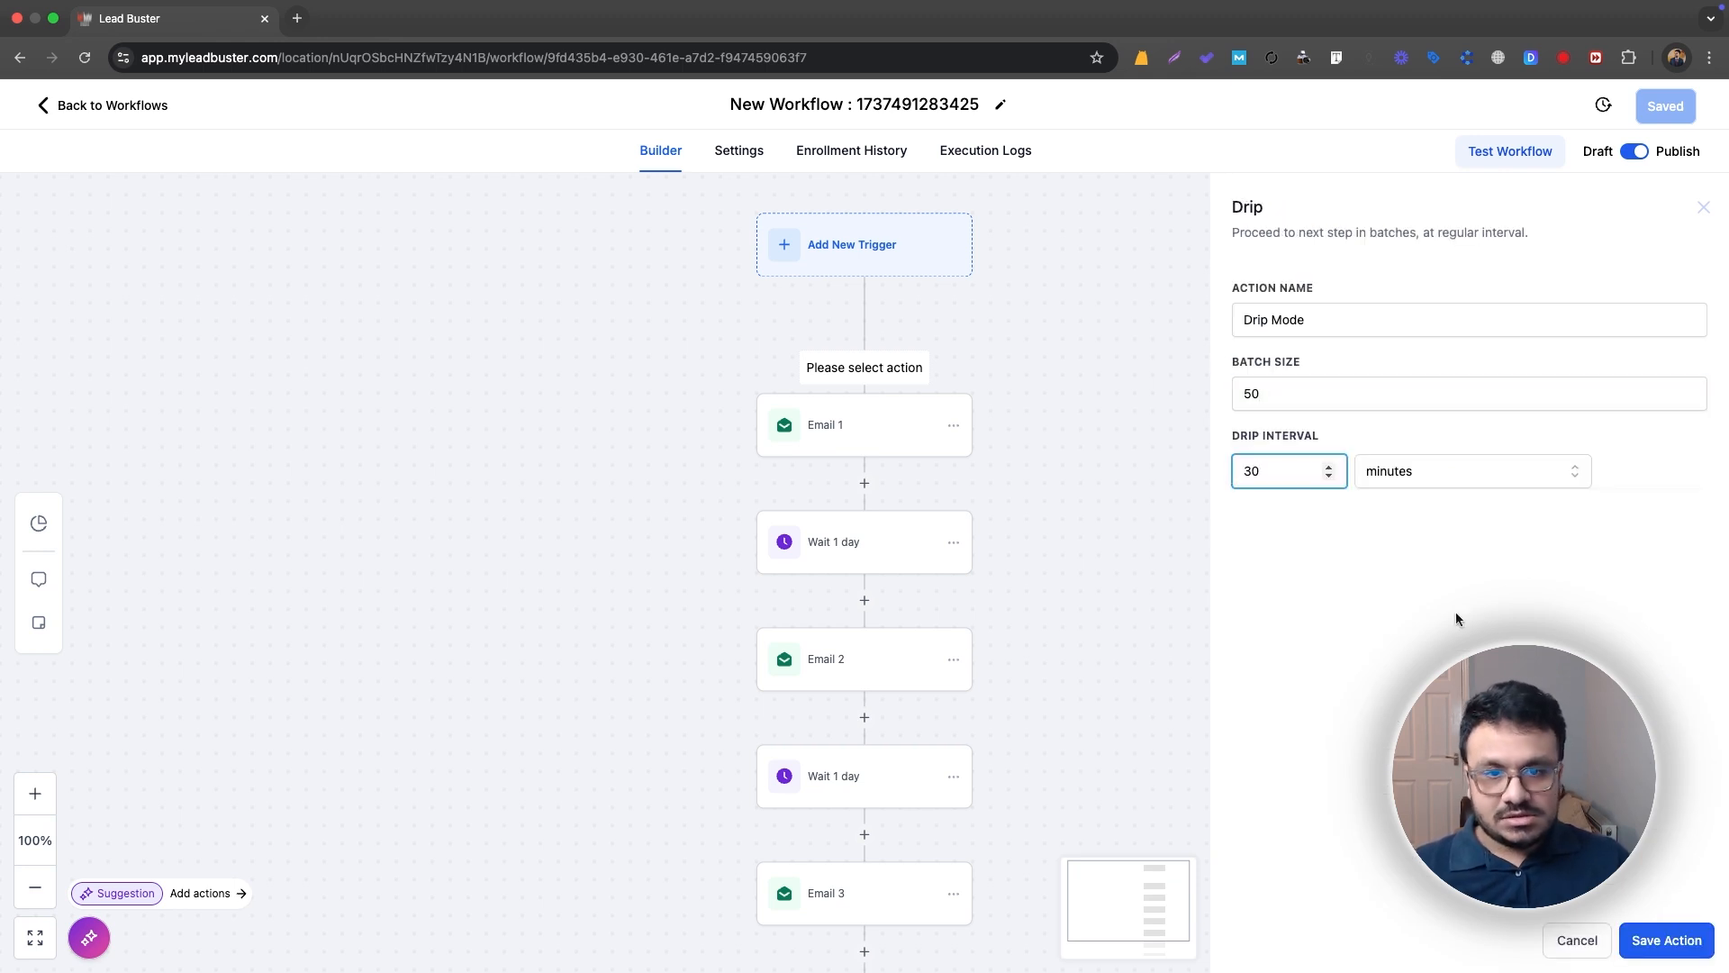
{"action": "left_click", "coordinate": [1666, 939]}
{"action": "left_click", "coordinate": [1678, 107]}
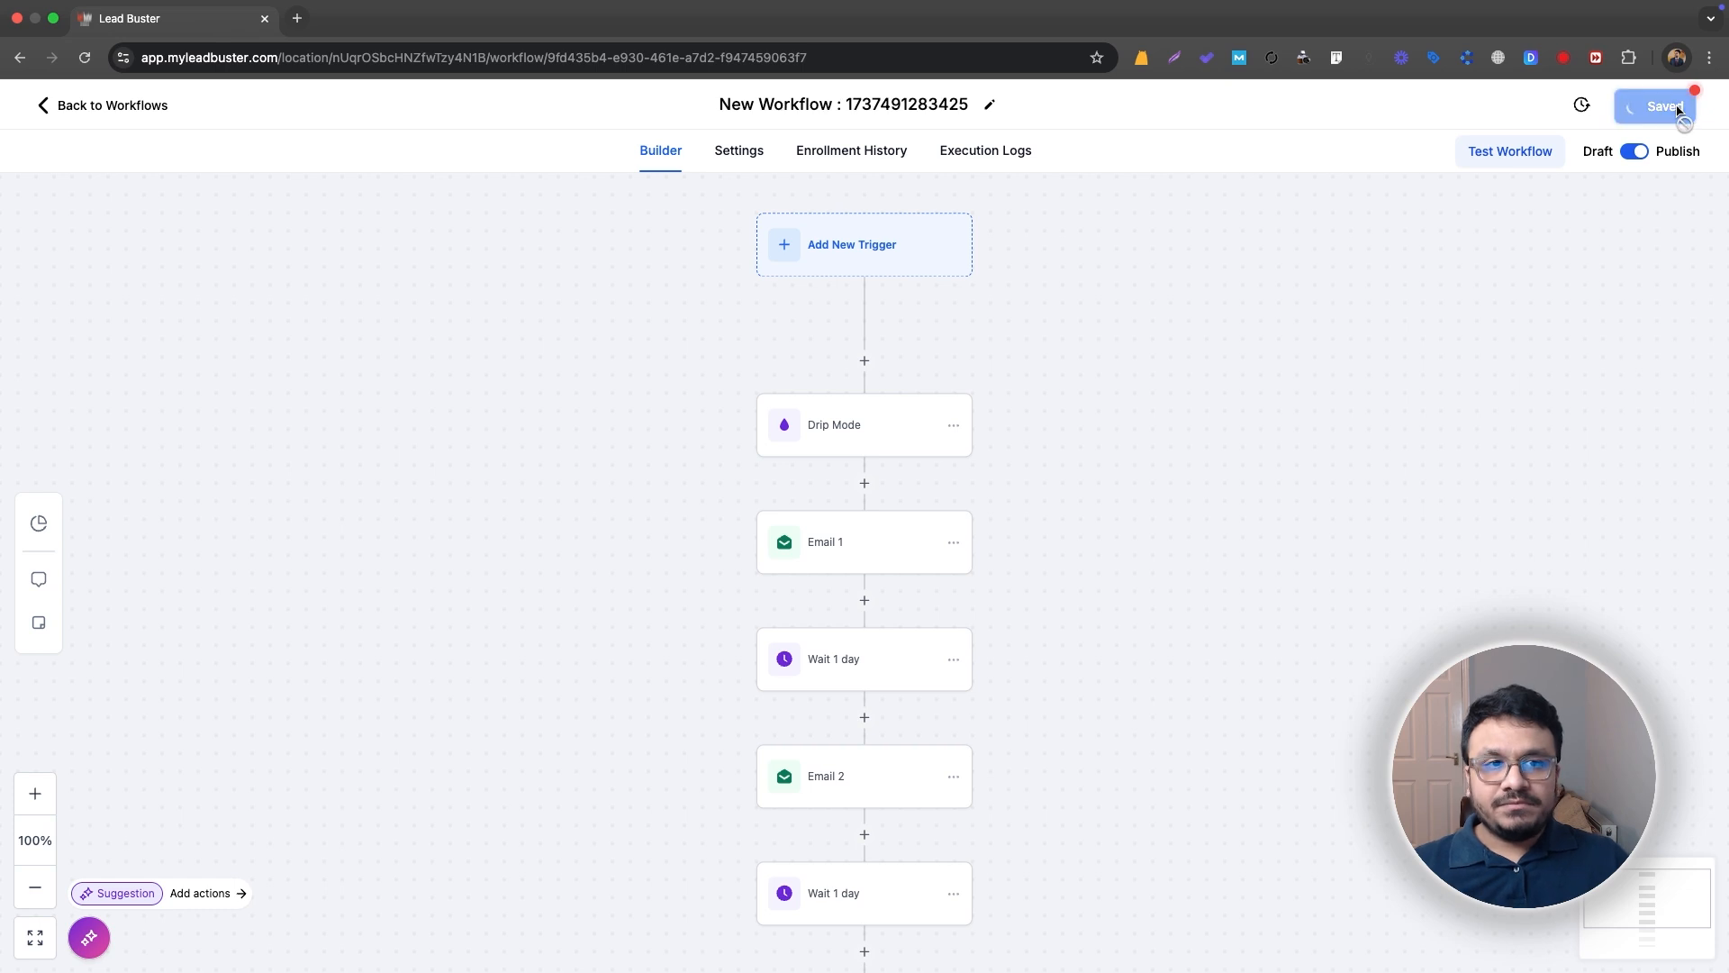